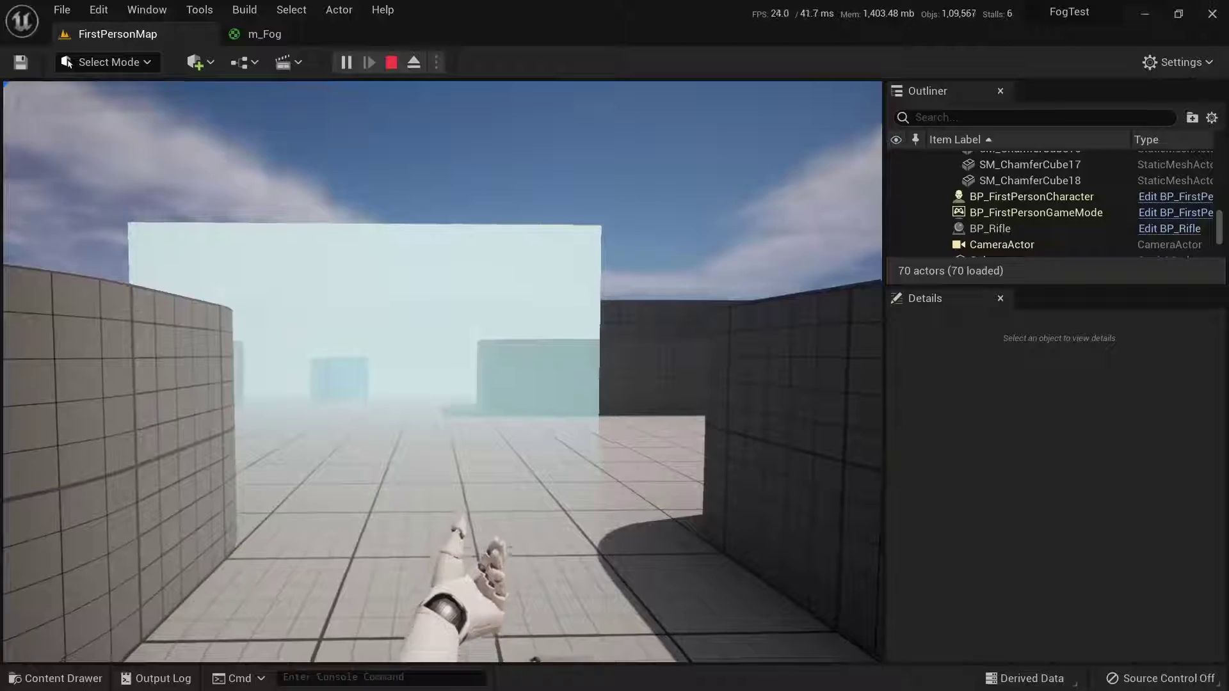
Walk around the fog cube in the play session to examine it from several sides, and end the session
{"action": "key", "text": "w"}
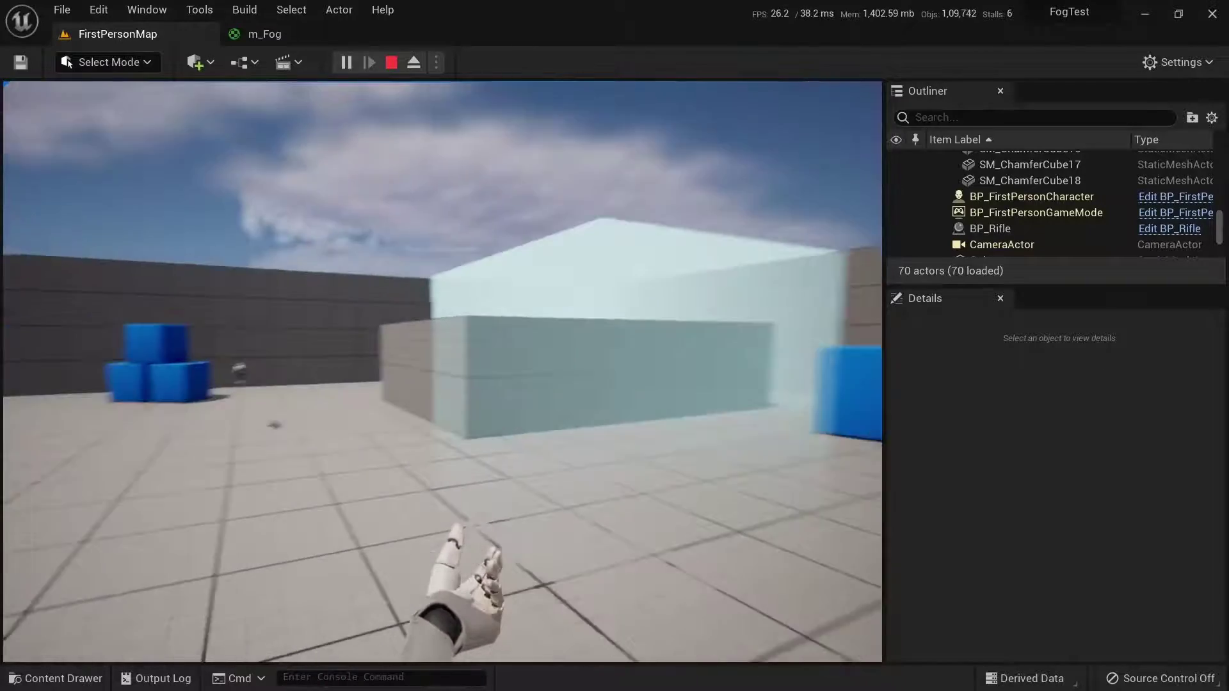
{"action": "key", "text": "a"}
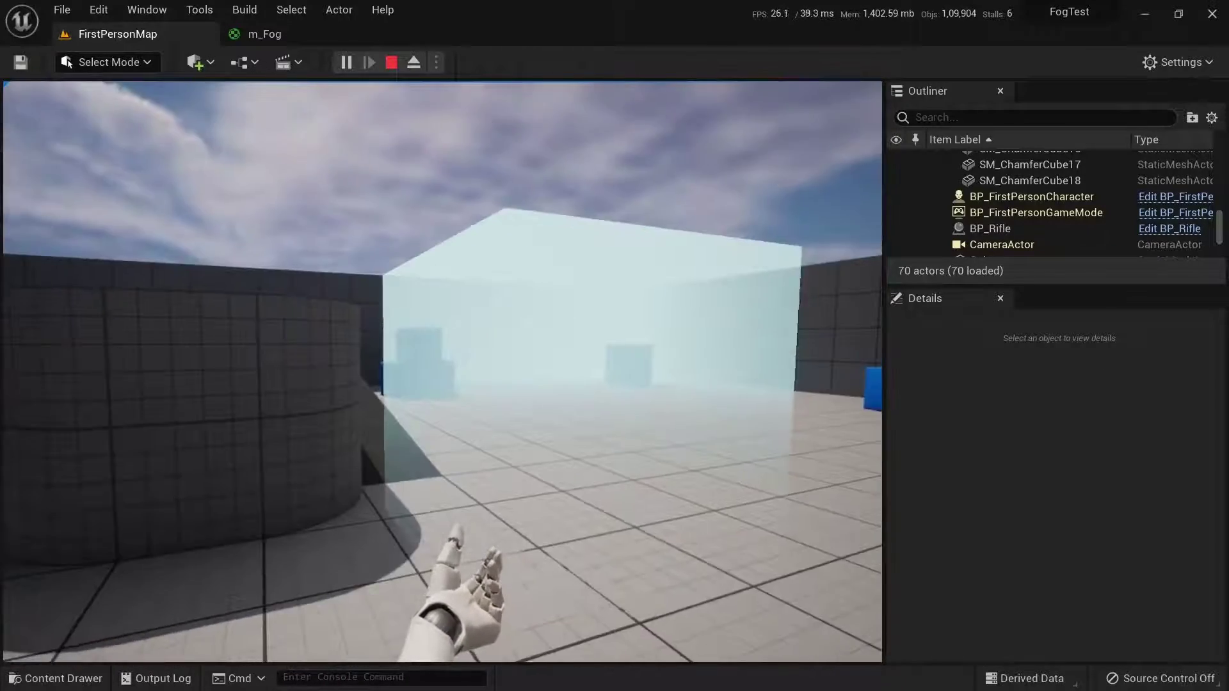
{"action": "key", "text": "w"}
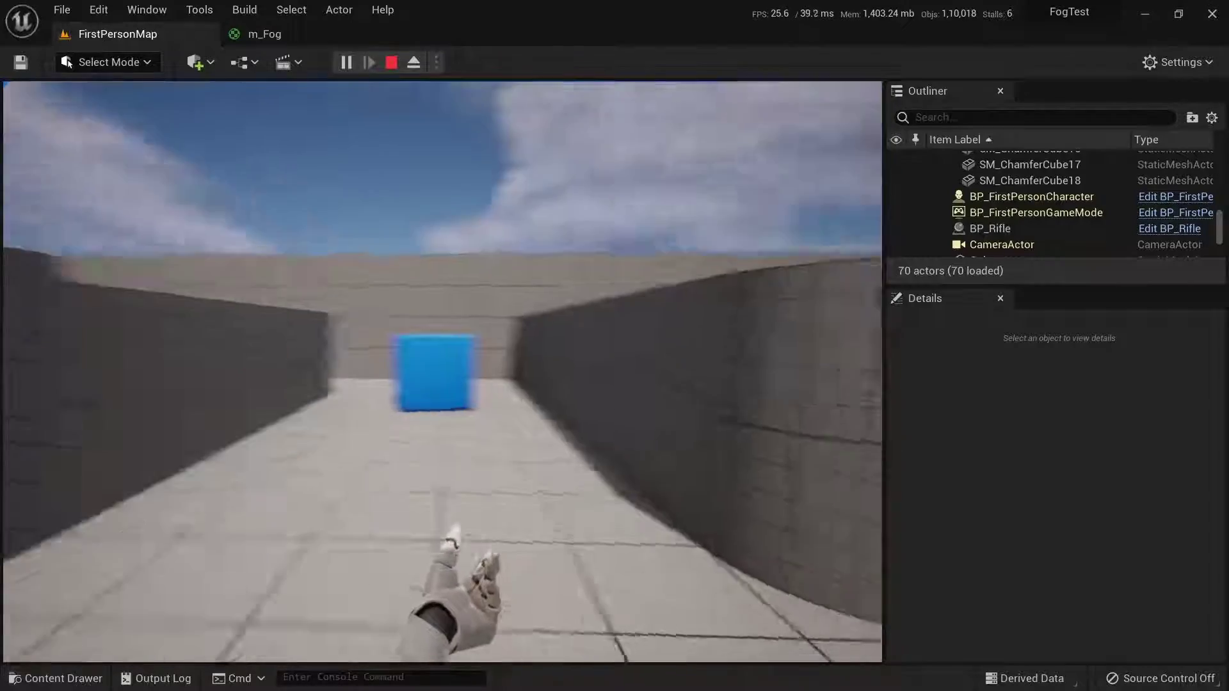
{"action": "key", "text": "w"}
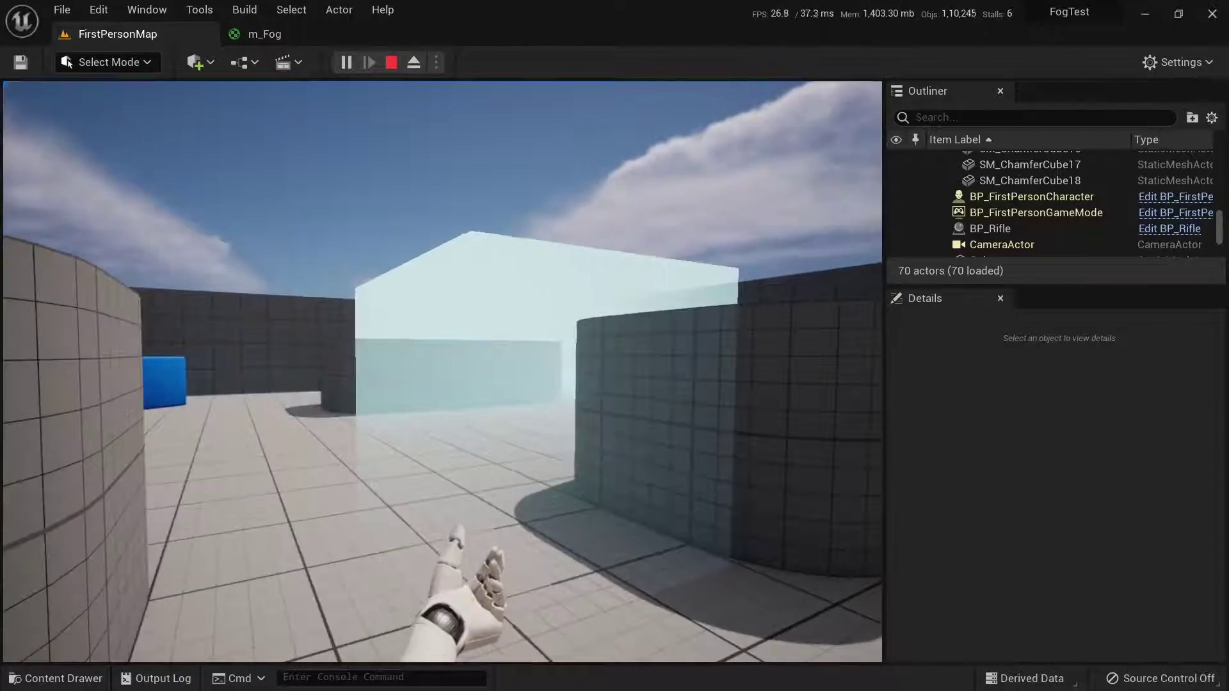
{"action": "key", "text": "w"}
{"action": "key", "text": "Escape"}
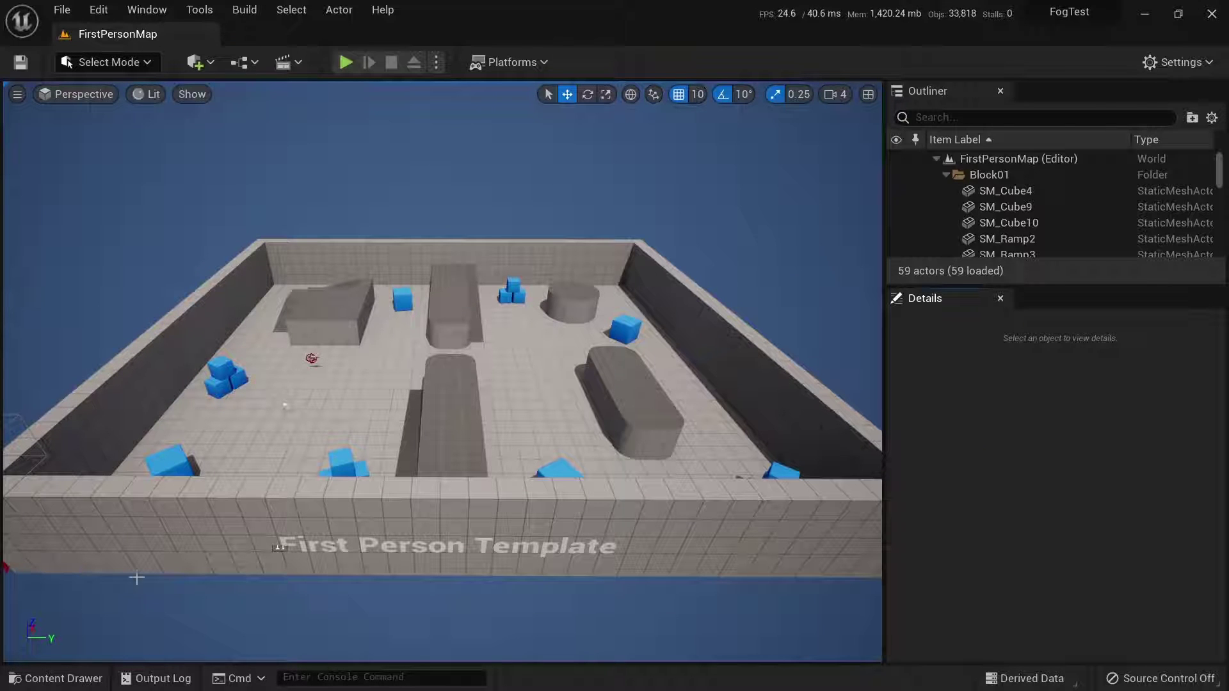
Create a new material named m_Fog in the project's Content folder
{"action": "left_click", "coordinate": [80, 677]}
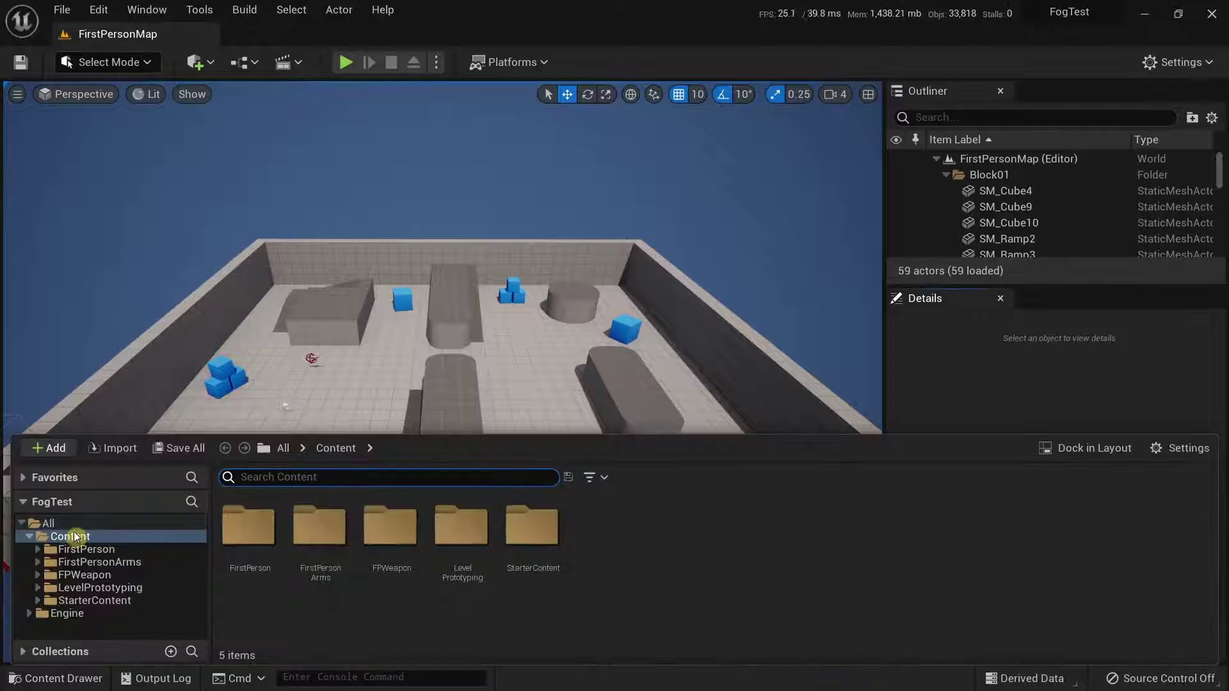
{"action": "right_click", "coordinate": [676, 563]}
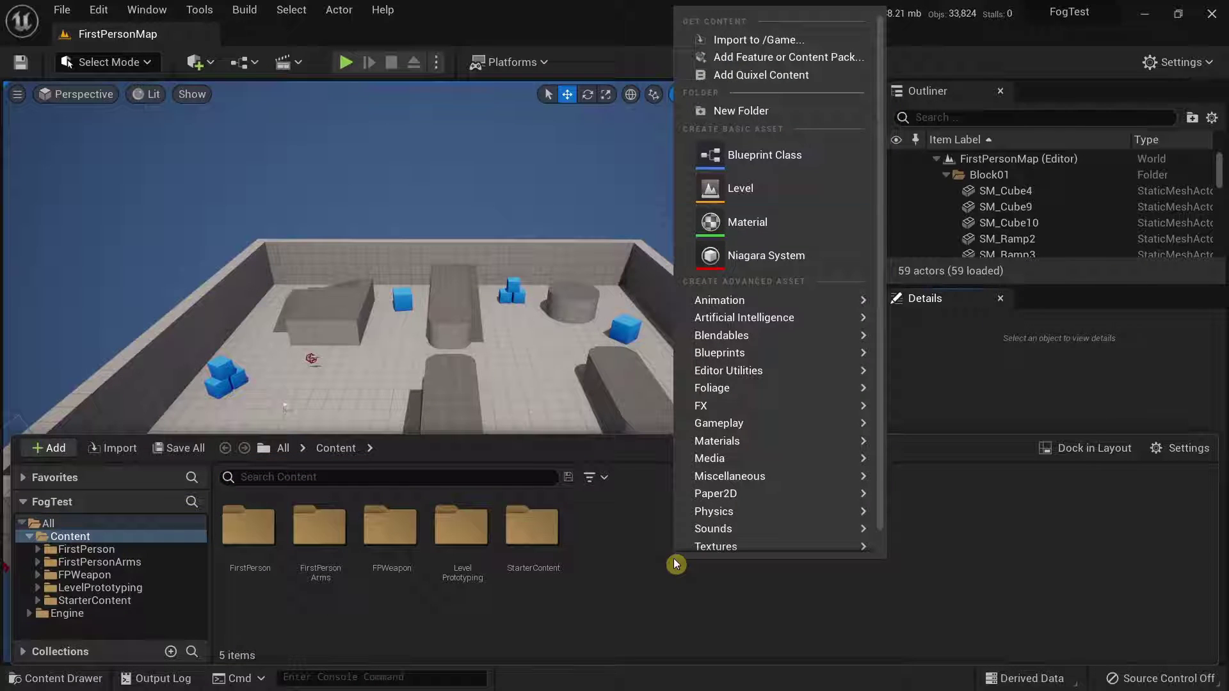
{"action": "left_click", "coordinate": [759, 231]}
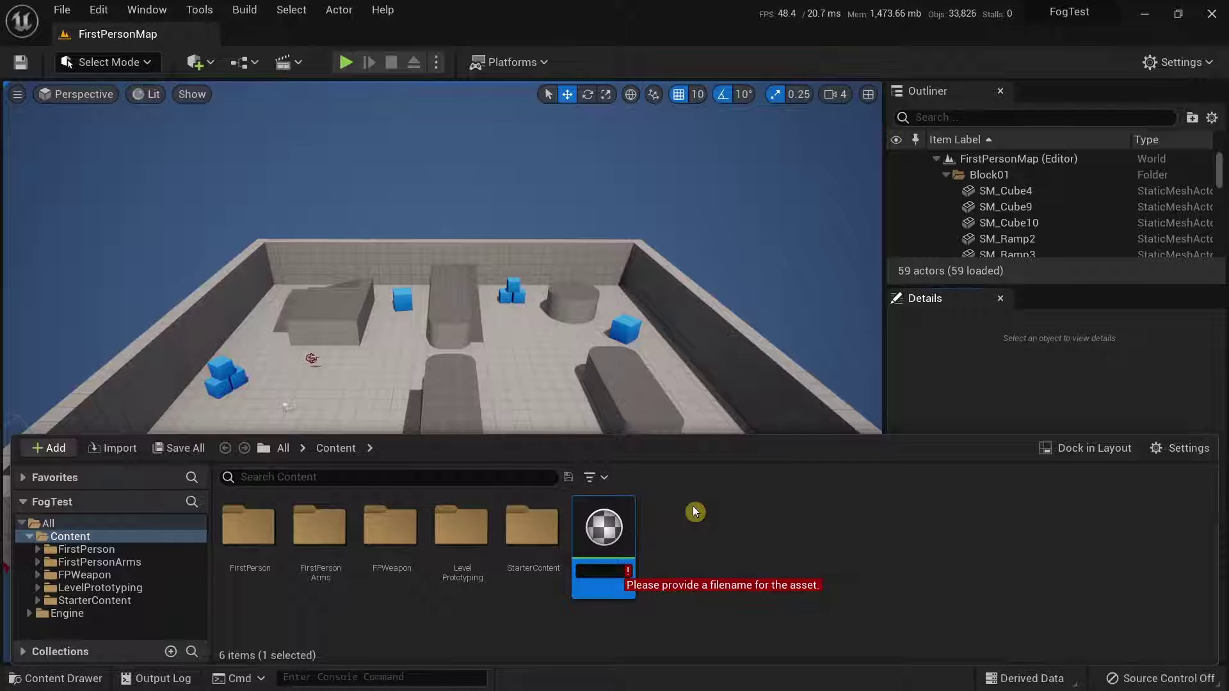
{"action": "type", "text": "m_Fog"}
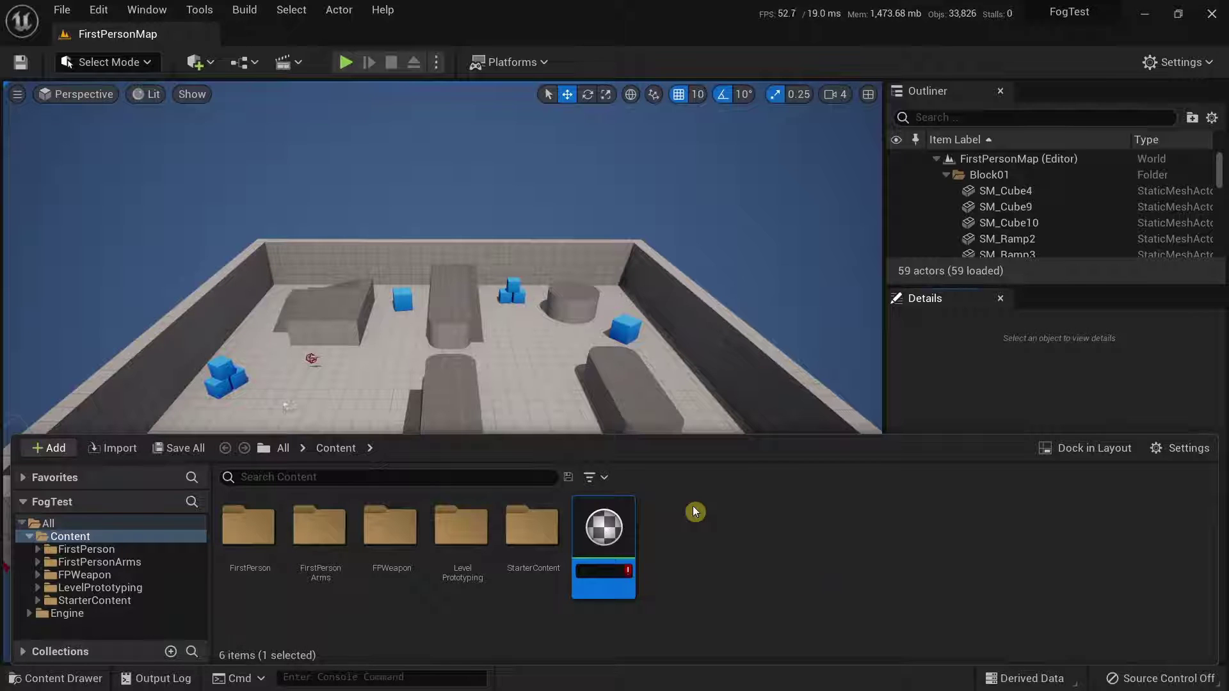
{"action": "key", "text": "Return"}
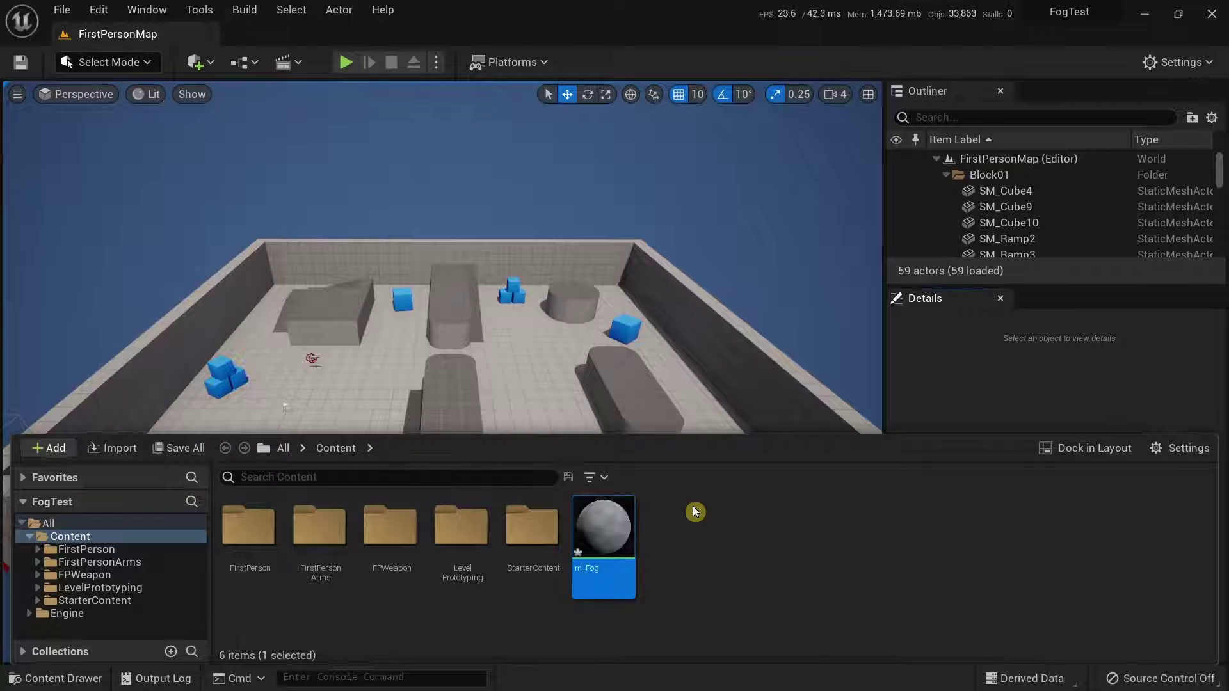
Open the m_Fog material for editing and set its blend mode to Translucent
{"action": "double_click", "coordinate": [602, 532]}
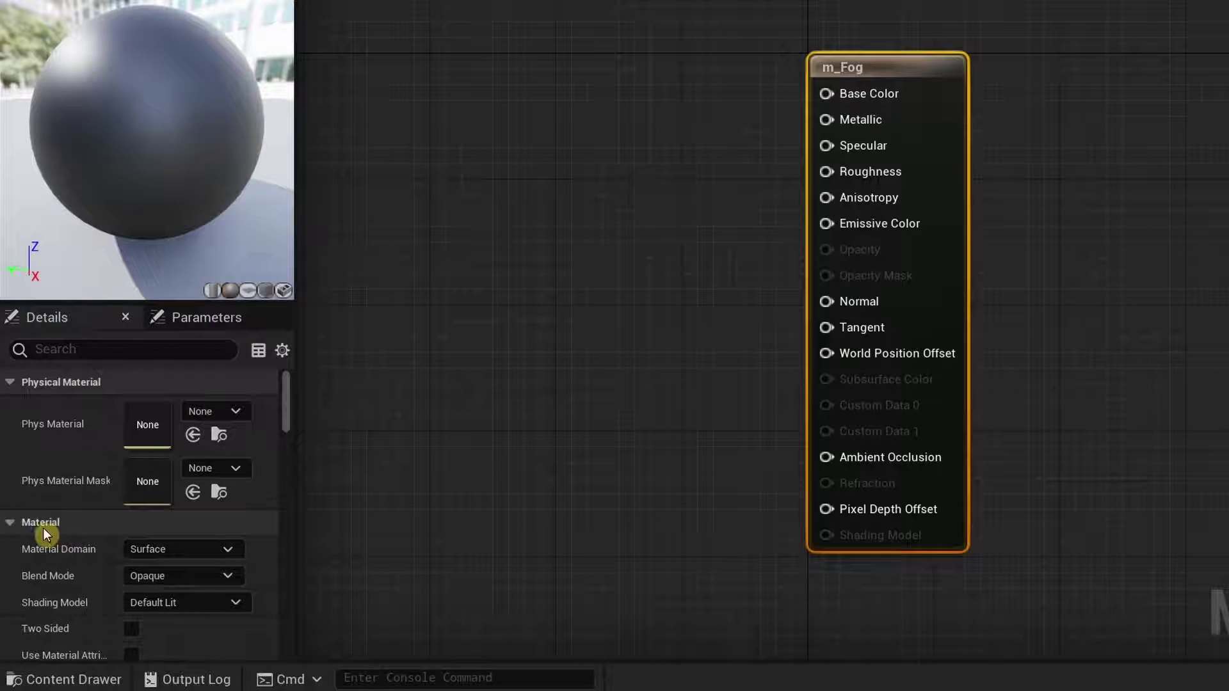
{"action": "left_click", "coordinate": [171, 581]}
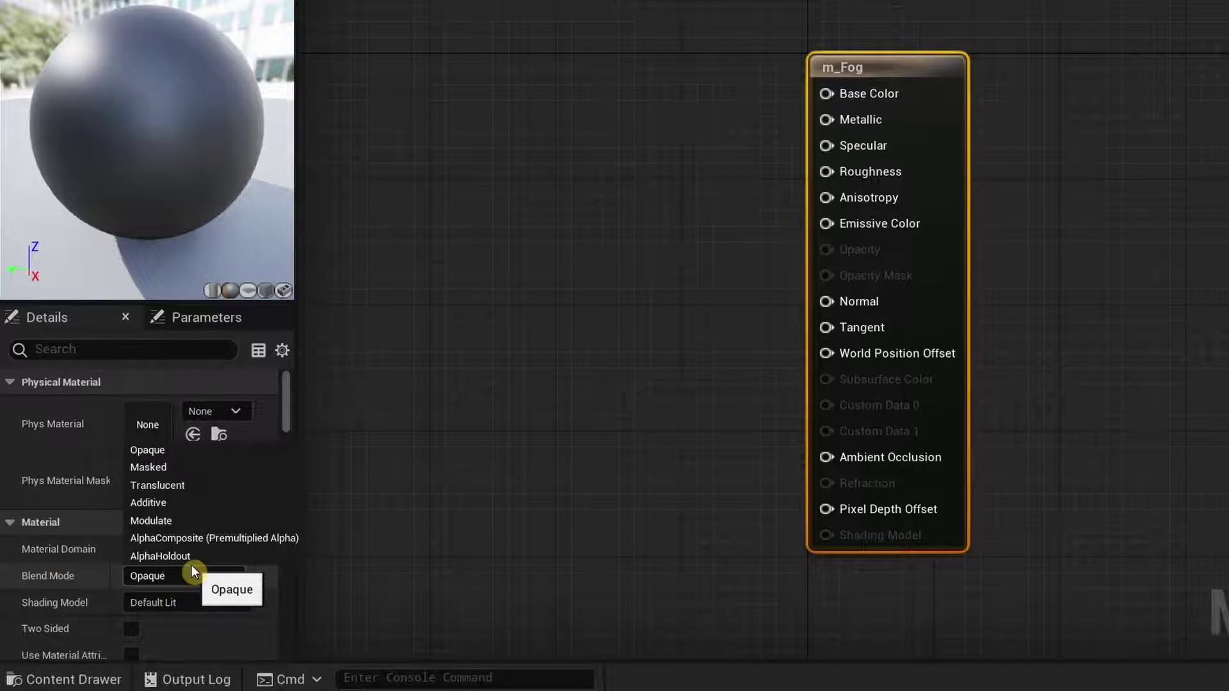
{"action": "left_click", "coordinate": [151, 486]}
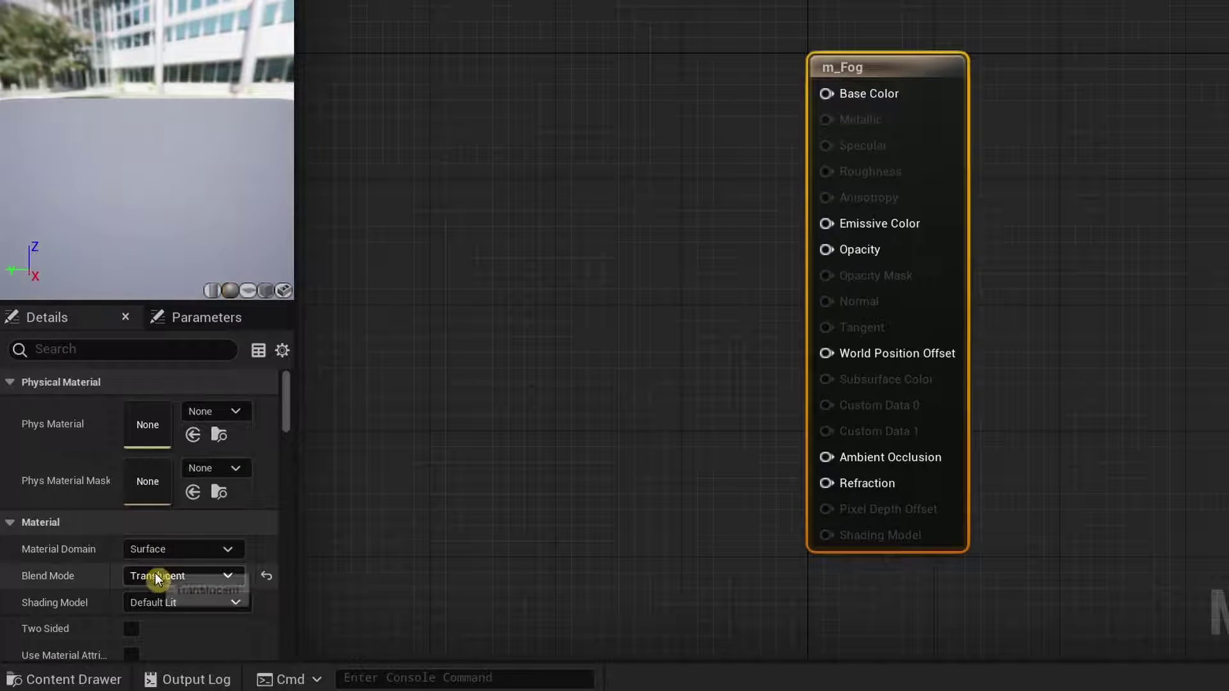
Add a SceneDepth node in an empty area of the material graph, well ahead of the m_Fog output node
{"action": "right_click_drag", "start_coordinate": [578, 366], "coordinate": [833, 406]}
{"action": "right_click_drag", "start_coordinate": [670, 351], "coordinate": [734, 313]}
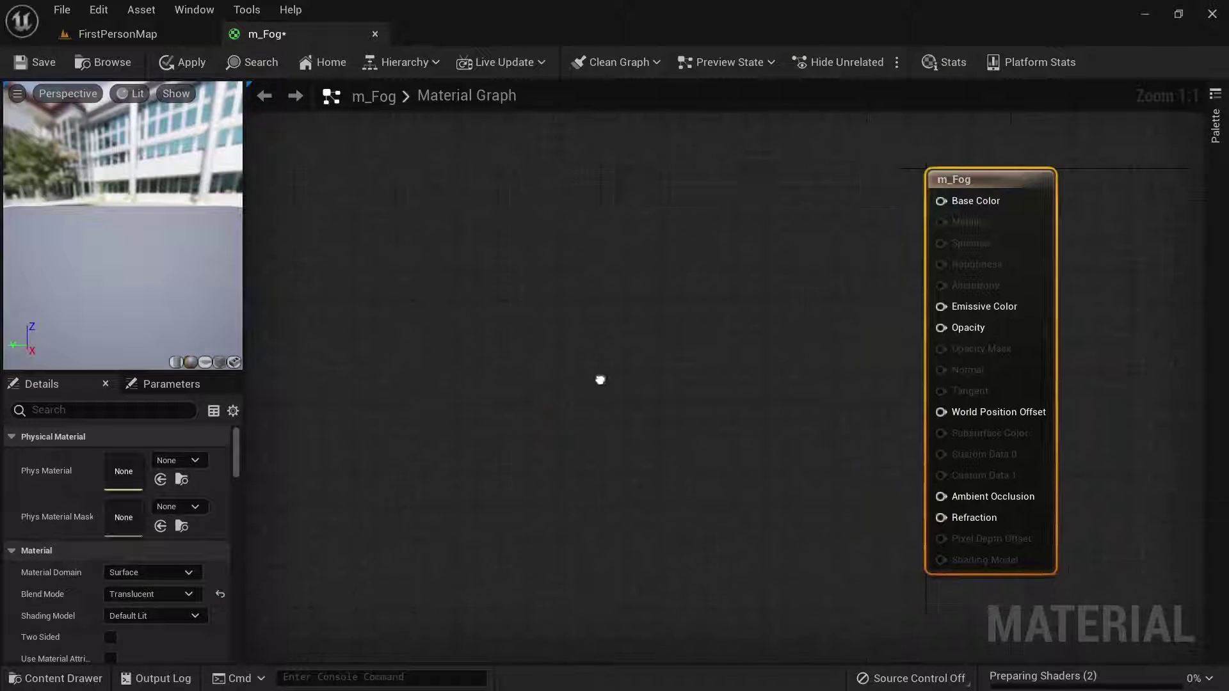
{"action": "right_click_drag", "start_coordinate": [600, 379], "coordinate": [820, 412]}
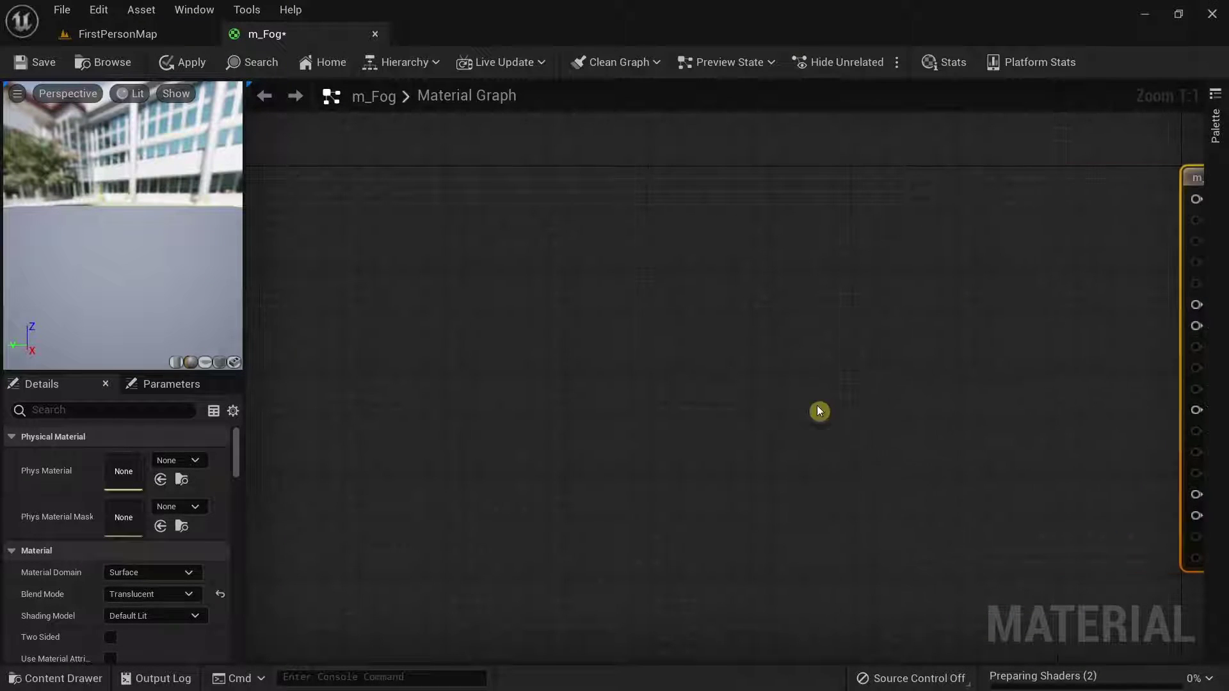
{"action": "right_click", "coordinate": [344, 410]}
{"action": "type", "text": "s"}
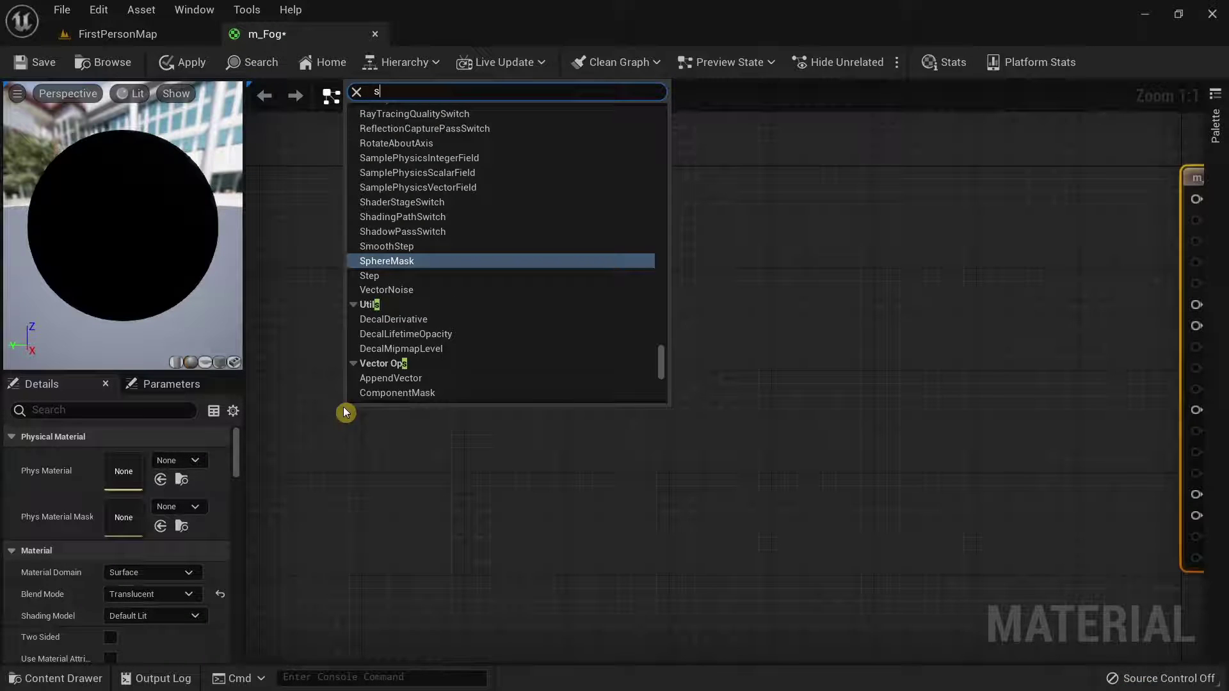
{"action": "type", "text": "cene"}
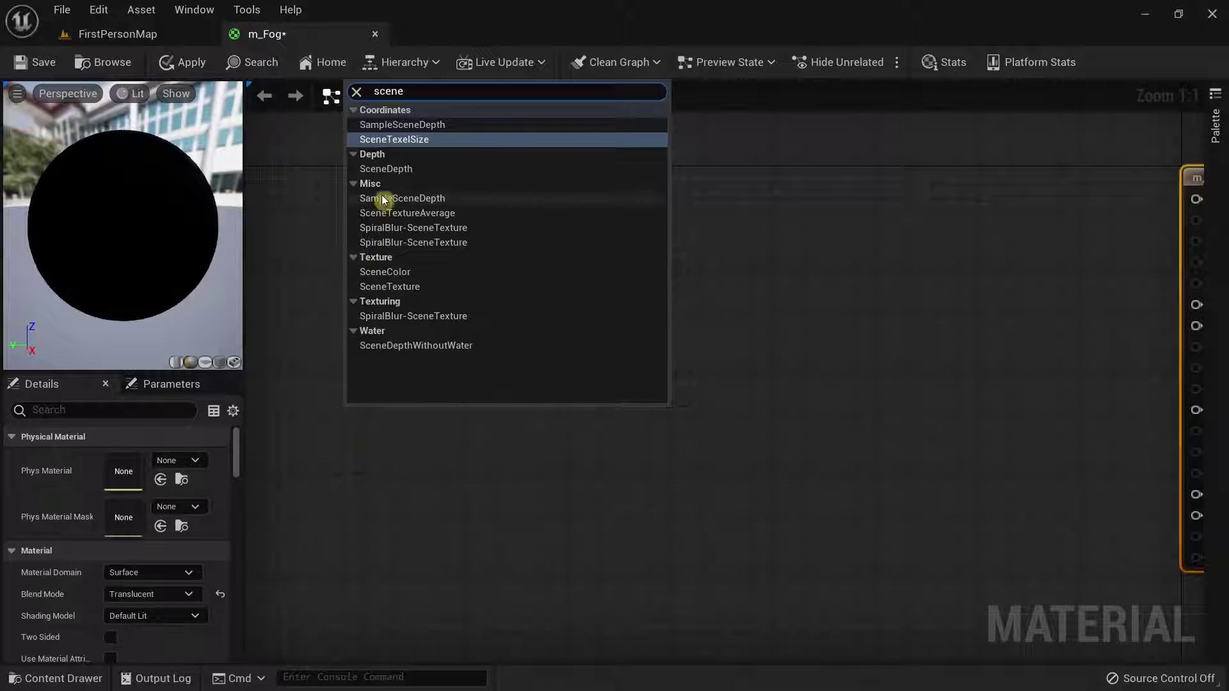
{"action": "left_click", "coordinate": [395, 179]}
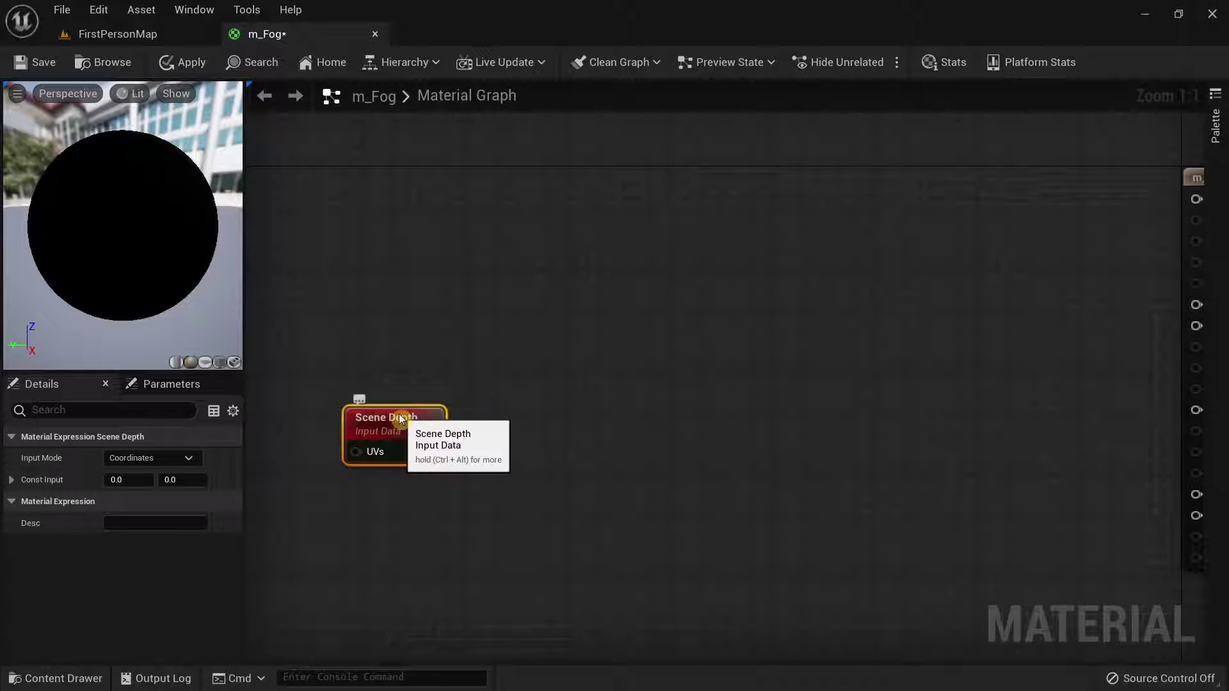
Add a Divide node with its A input fed by the Scene Depth output
{"action": "left_click_drag", "start_coordinate": [433, 452], "coordinate": [542, 460]}
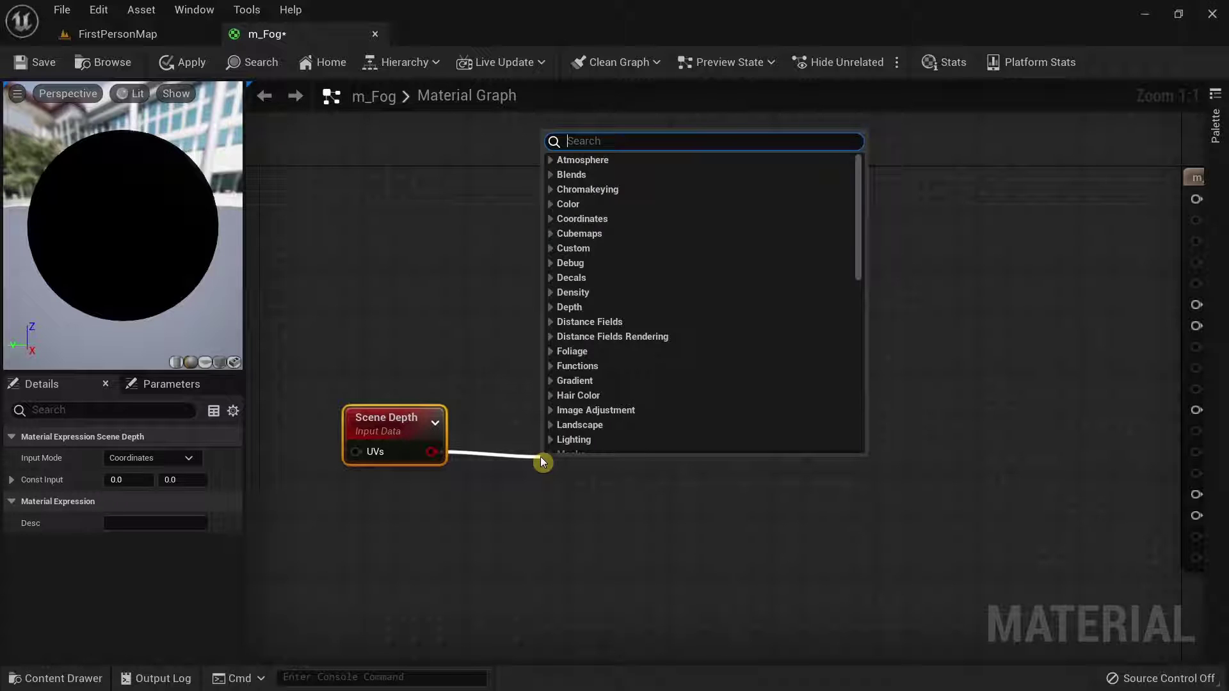
{"action": "type", "text": "divide"}
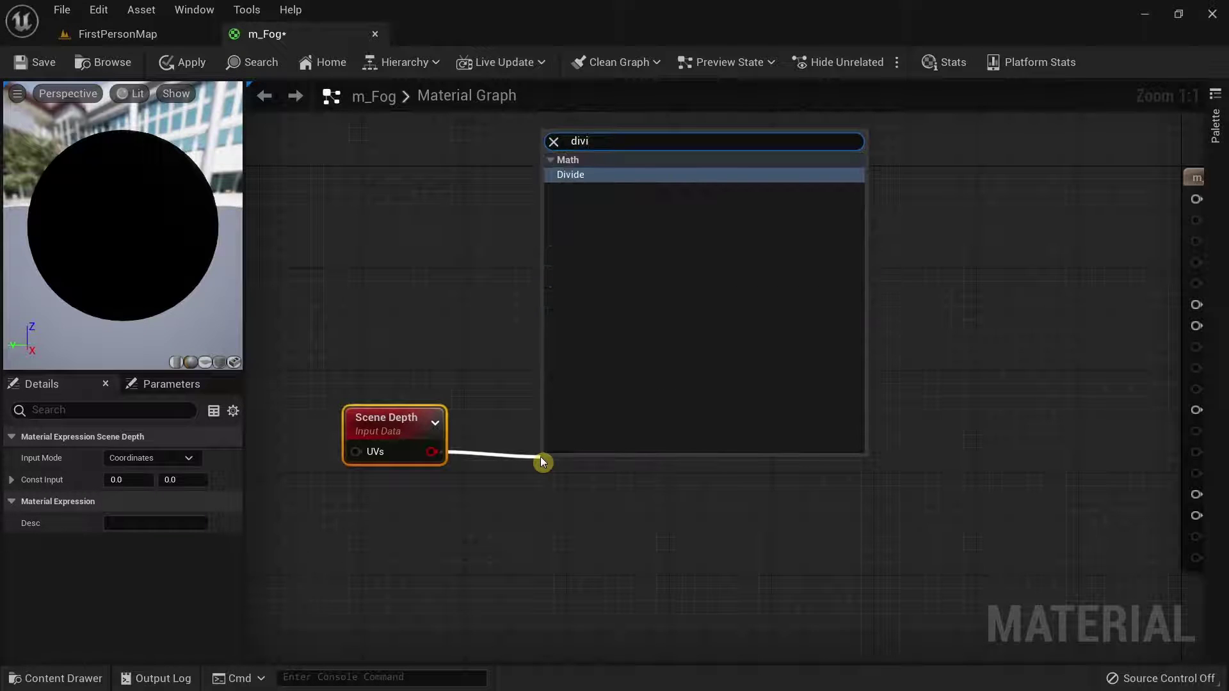
{"action": "key", "text": "Return"}
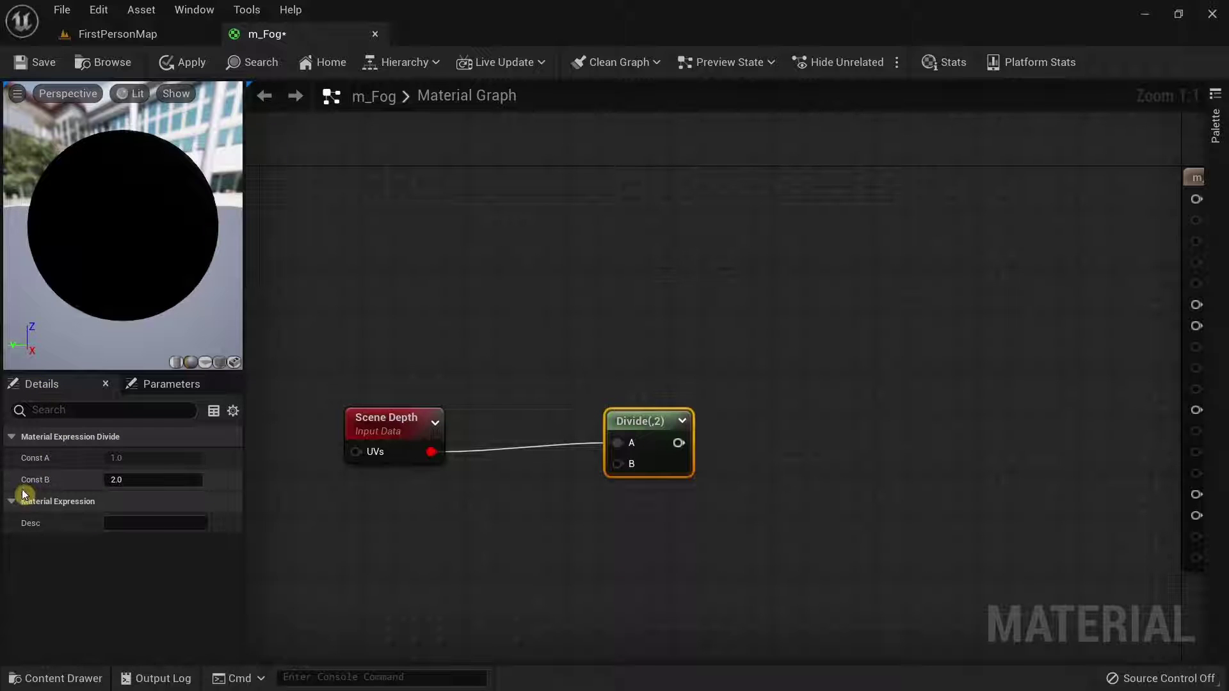
Set the Divide node's Const B to 2000 and line the node up with Scene Depth
{"action": "left_click", "coordinate": [118, 481]}
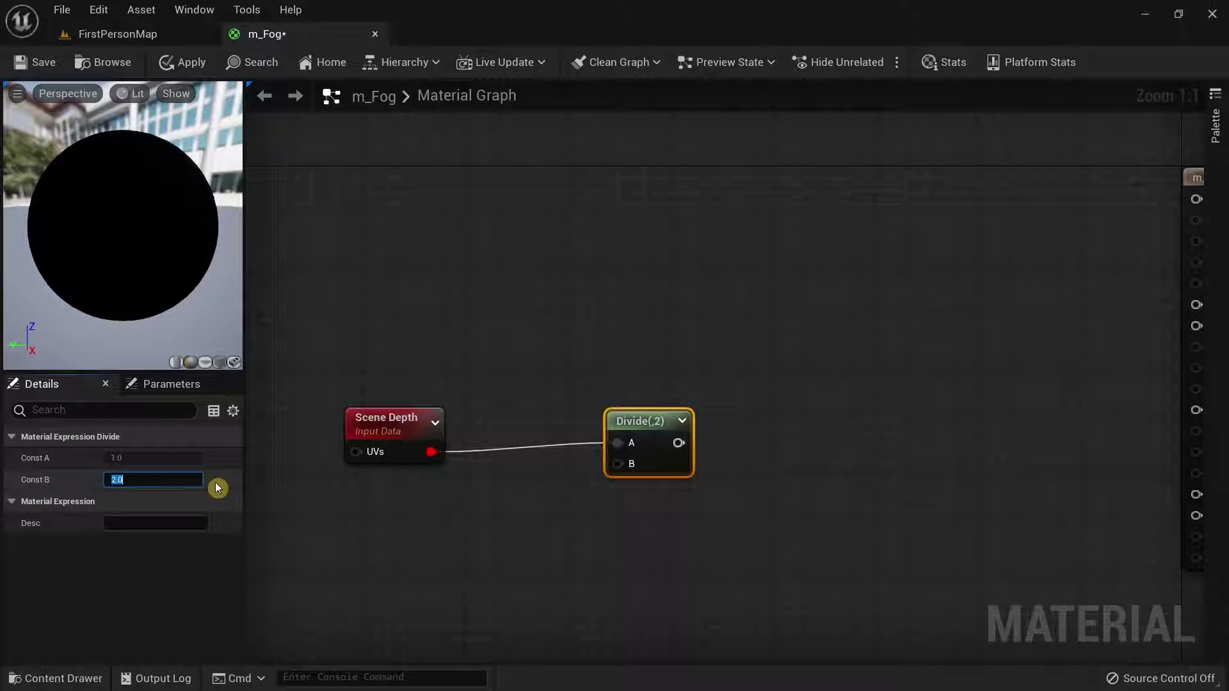
{"action": "type", "text": "1"}
{"action": "key", "text": "BackSpace"}
{"action": "type", "text": "2000"}
{"action": "key", "text": "Return"}
{"action": "left_click", "coordinate": [424, 521]}
{"action": "left_click_drag", "start_coordinate": [650, 426], "coordinate": [666, 436]}
{"action": "left_click", "coordinate": [560, 491]}
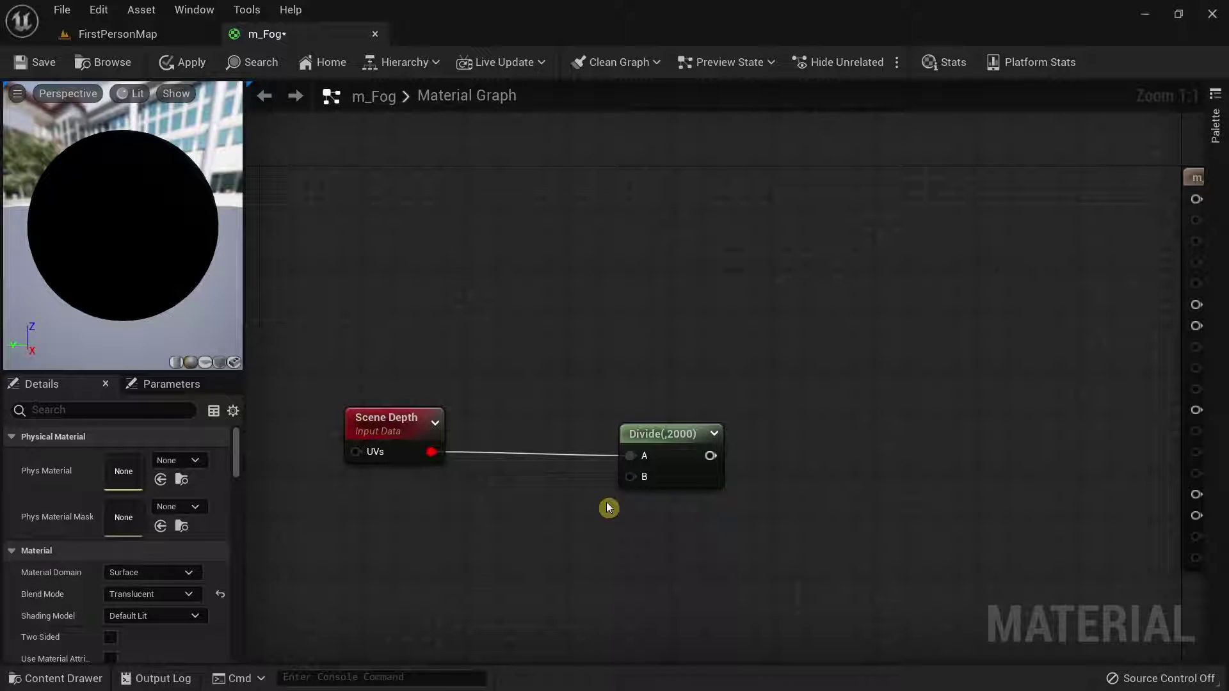
Move the Scene Depth and Divide nodes together farther away from the m_Fog output node
{"action": "mouse_move", "coordinate": [644, 399]}
{"action": "right_click_drag", "start_coordinate": [768, 543], "coordinate": [816, 527]}
{"action": "left_click_drag", "start_coordinate": [391, 346], "coordinate": [674, 518]}
{"action": "left_click_drag", "start_coordinate": [714, 422], "coordinate": [571, 435]}
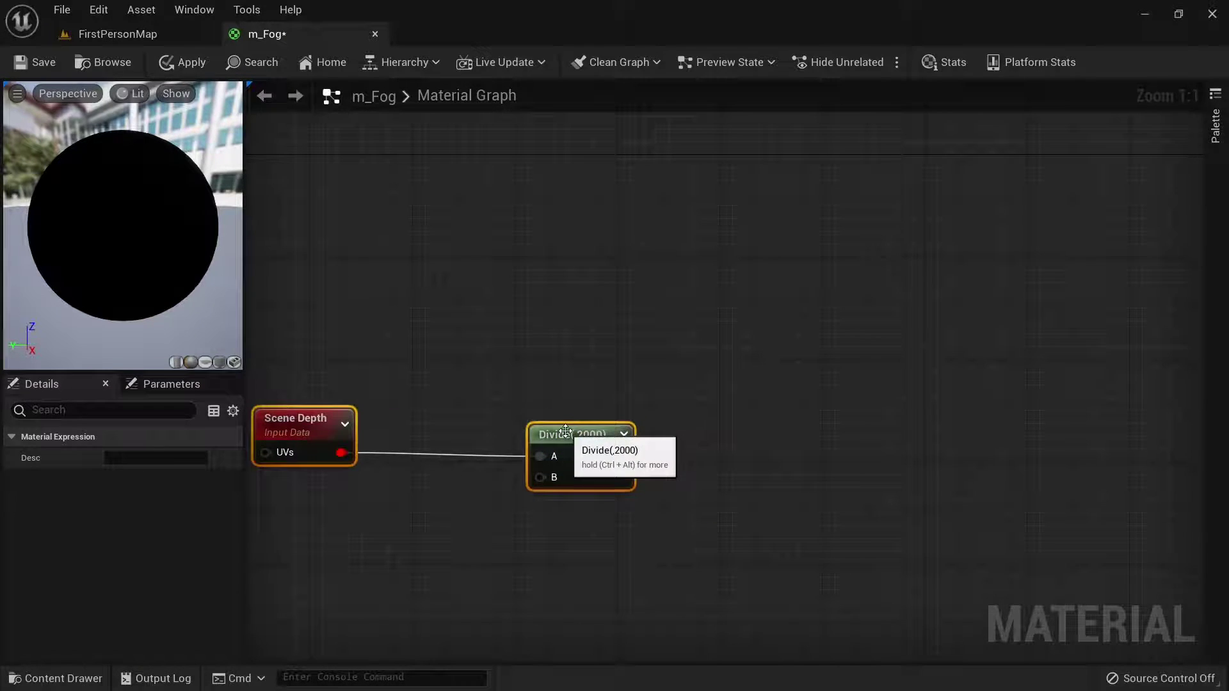
{"action": "left_click", "coordinate": [750, 416]}
{"action": "mouse_move", "coordinate": [751, 416]}
{"action": "right_mouse_down"}
{"action": "mouse_move", "coordinate": [609, 420]}
{"action": "mouse_move", "coordinate": [743, 395]}
{"action": "right_mouse_up"}
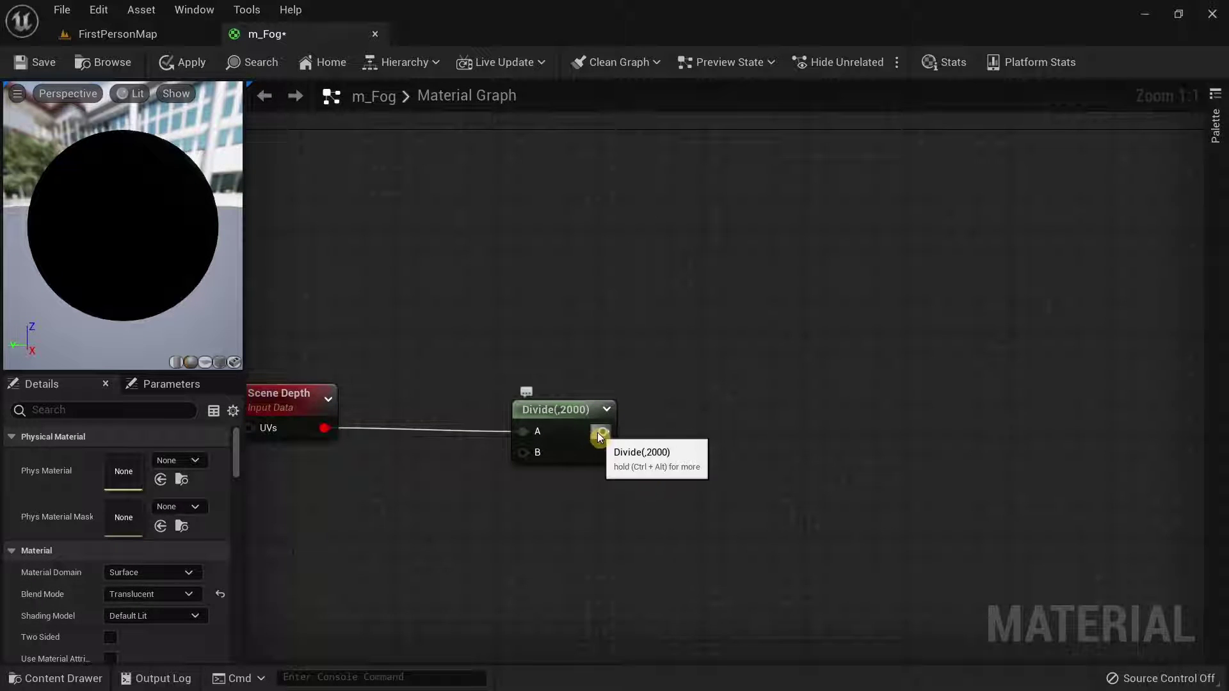
Add a Power node with its Base fed by the Divide output and align it with Divide
{"action": "left_click_drag", "start_coordinate": [603, 432], "coordinate": [731, 433]}
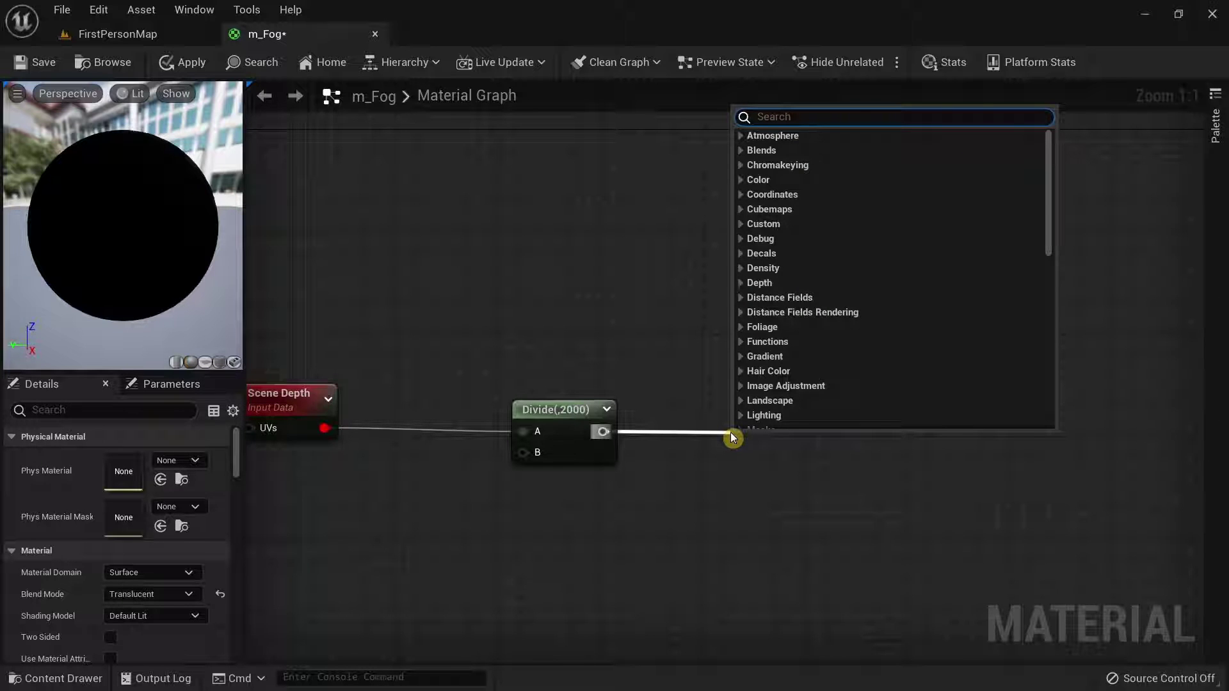
{"action": "type", "text": "power"}
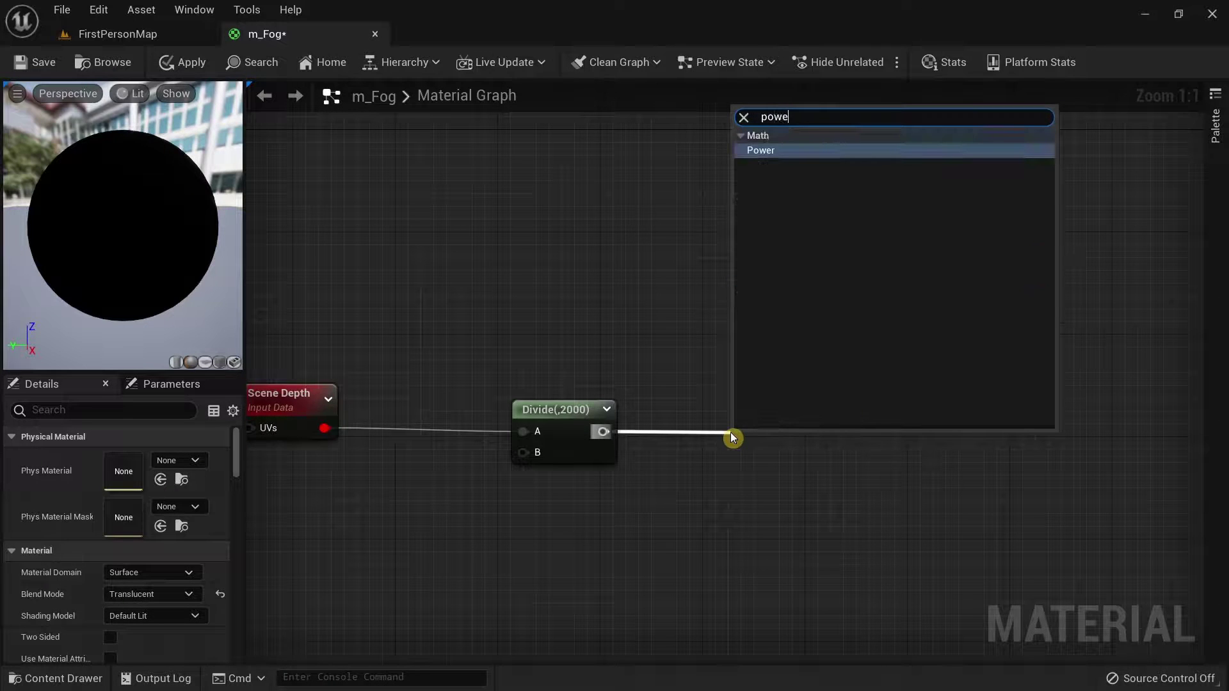
{"action": "key", "text": "Return"}
{"action": "left_click_drag", "start_coordinate": [733, 437], "coordinate": [768, 404]}
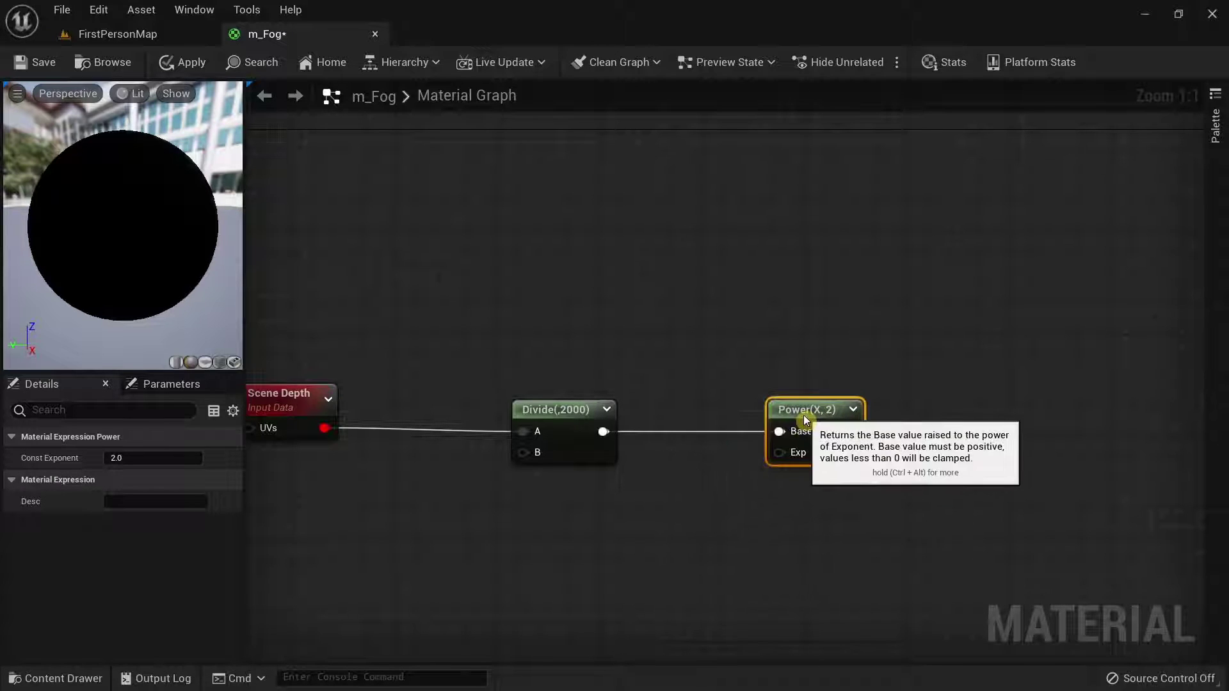
Add a Clamp node fed by the Power output and move the m_Fog output node farther away from it
{"action": "left_click_drag", "start_coordinate": [851, 434], "coordinate": [993, 435]}
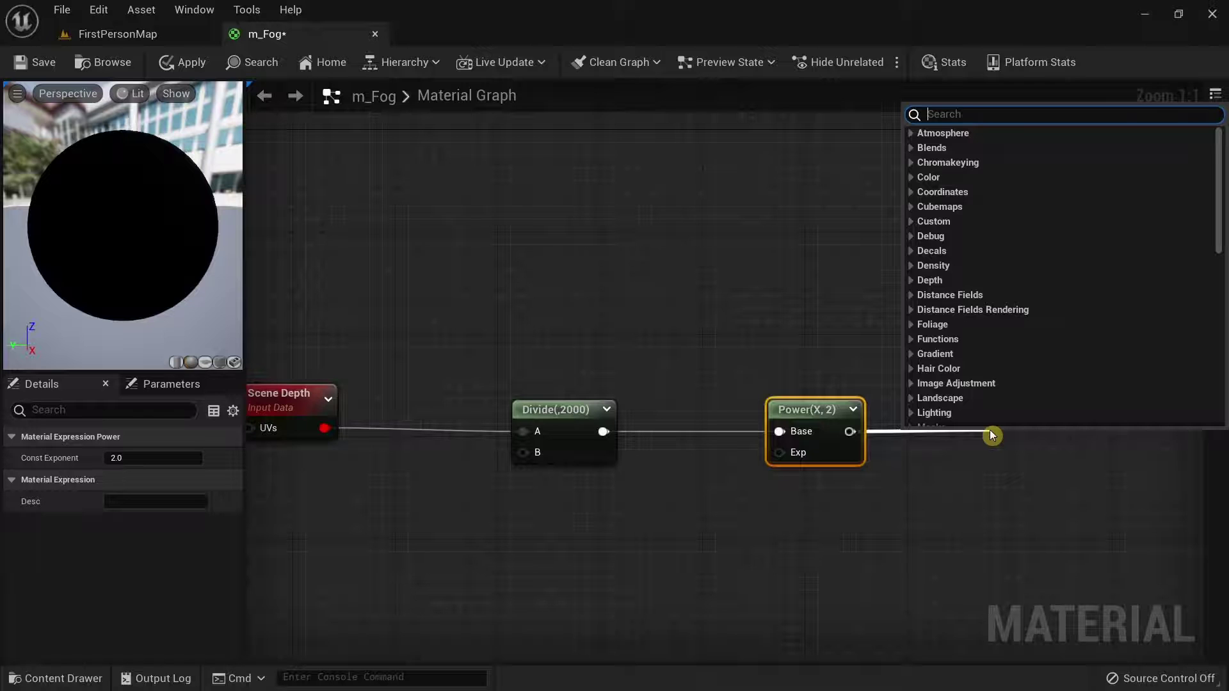
{"action": "type", "text": "clamp"}
{"action": "key", "text": "Return"}
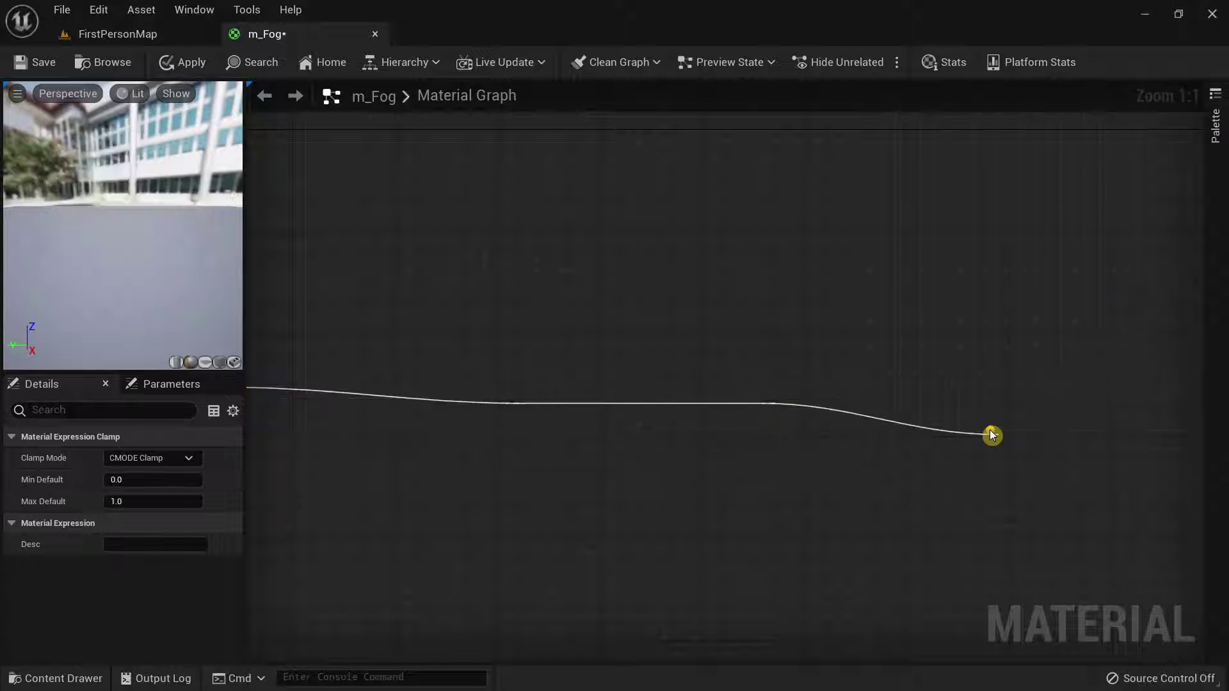
{"action": "right_click_drag", "start_coordinate": [989, 429], "coordinate": [683, 445]}
{"action": "left_click_drag", "start_coordinate": [992, 182], "coordinate": [1185, 182]}
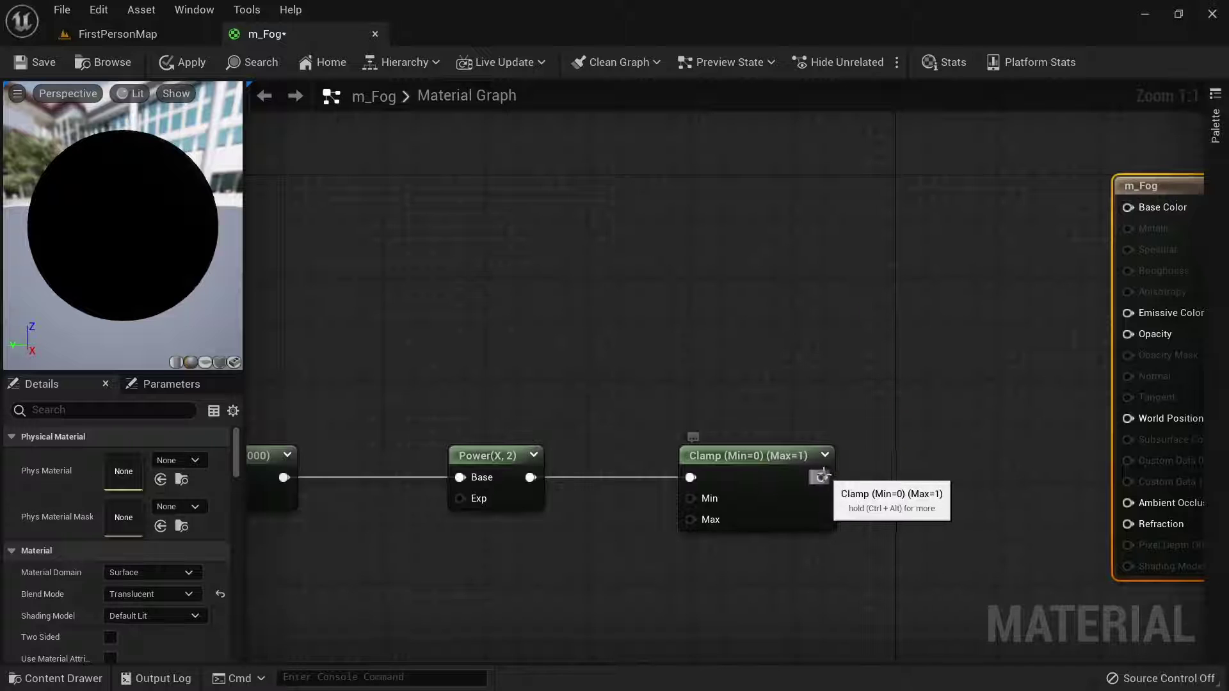
Add a LinearInterpolate node from the Clamp output and place it between Clamp and m_Fog, higher up in the graph
{"action": "left_click_drag", "start_coordinate": [821, 477], "coordinate": [881, 298]}
{"action": "type", "text": "ler"}
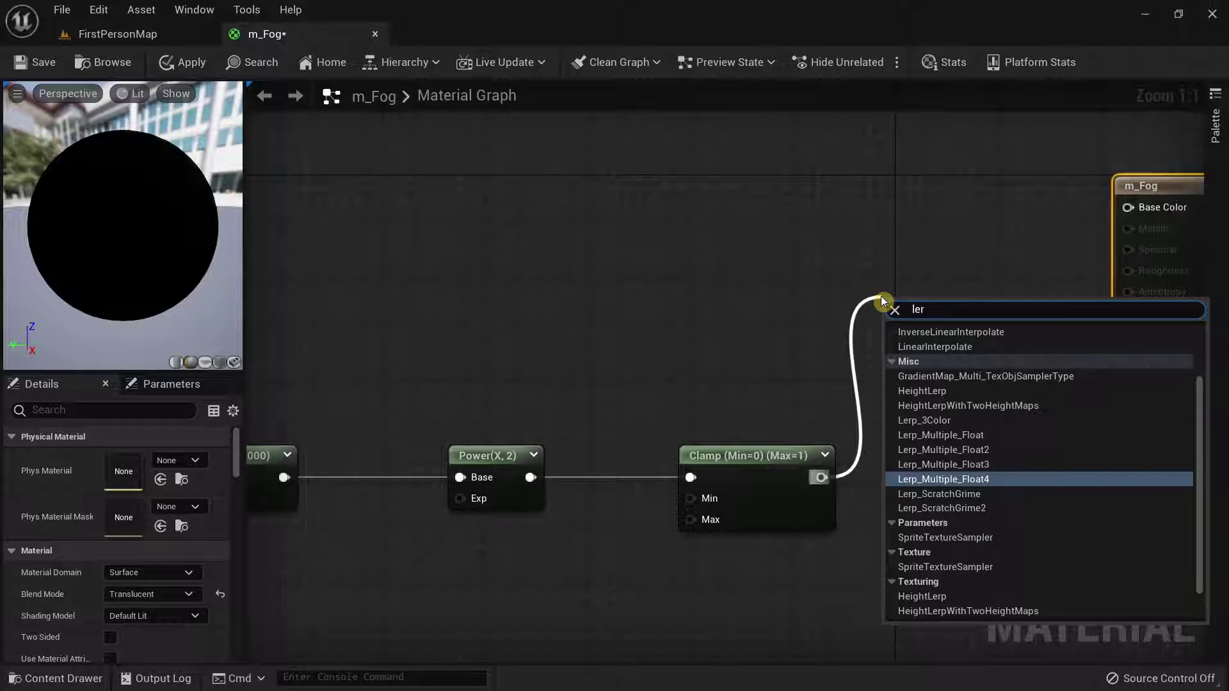
{"action": "left_click", "coordinate": [922, 352]}
{"action": "left_click_drag", "start_coordinate": [950, 294], "coordinate": [943, 236]}
Transfer the Clamp connection from the Lerp node's A input to its Alpha input and shift the node slightly toward m_Fog
{"action": "left_click_drag", "start_coordinate": [870, 263], "coordinate": [897, 302], "text": "ctrl"}
{"action": "left_click_drag", "start_coordinate": [857, 376], "coordinate": [895, 303], "text": "ctrl"}
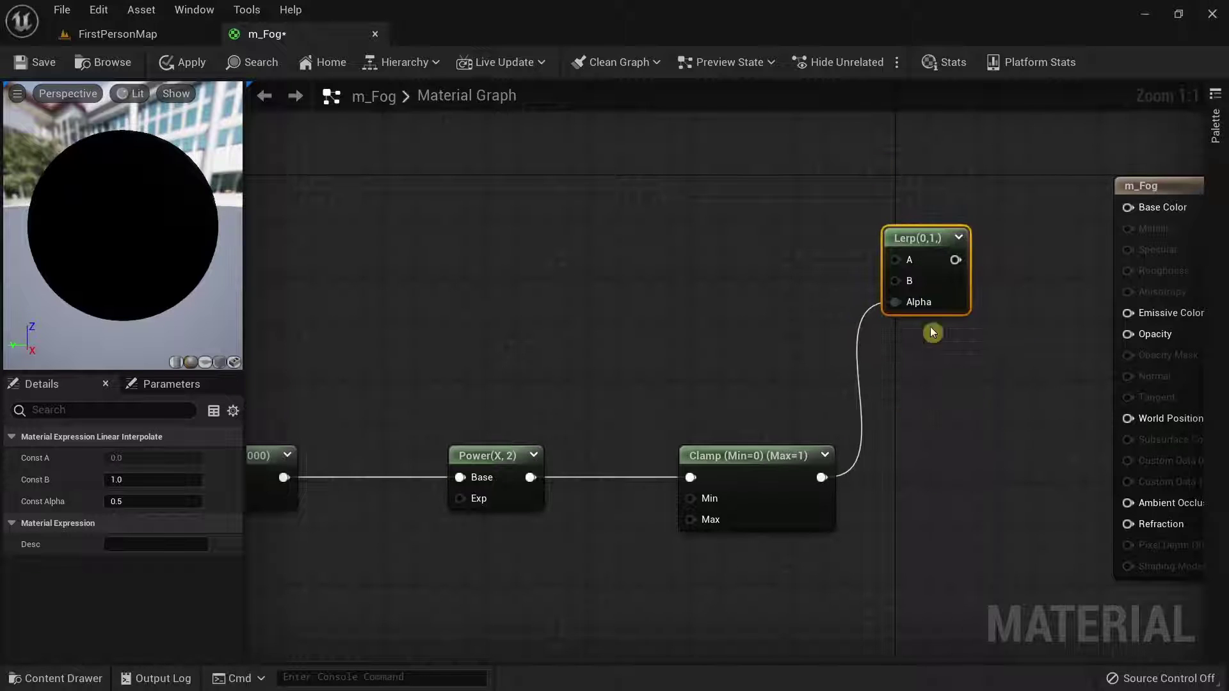
{"action": "left_click_drag", "start_coordinate": [925, 238], "coordinate": [940, 239]}
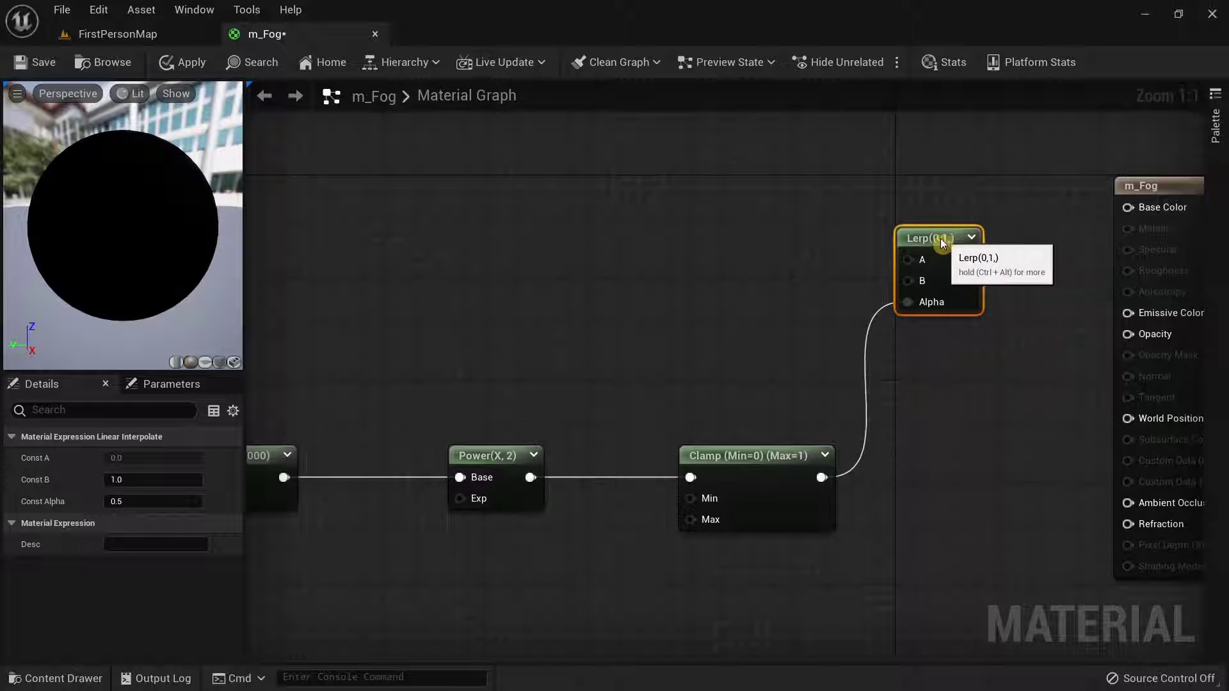
{"action": "right_click_drag", "start_coordinate": [853, 282], "coordinate": [679, 357]}
{"action": "left_click", "coordinate": [638, 440]}
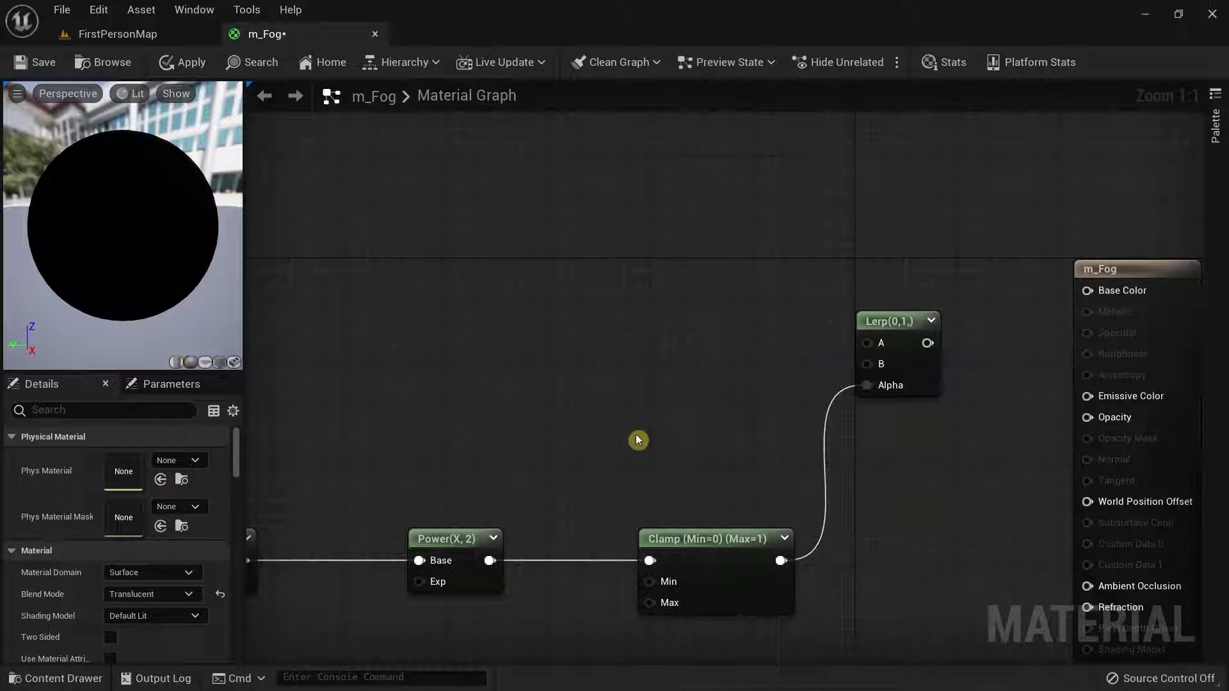
Add a Constant node and place it level with the Lerp node, above the gap between Power and Clamp
{"action": "right_click", "coordinate": [725, 365]}
{"action": "type", "text": "const"}
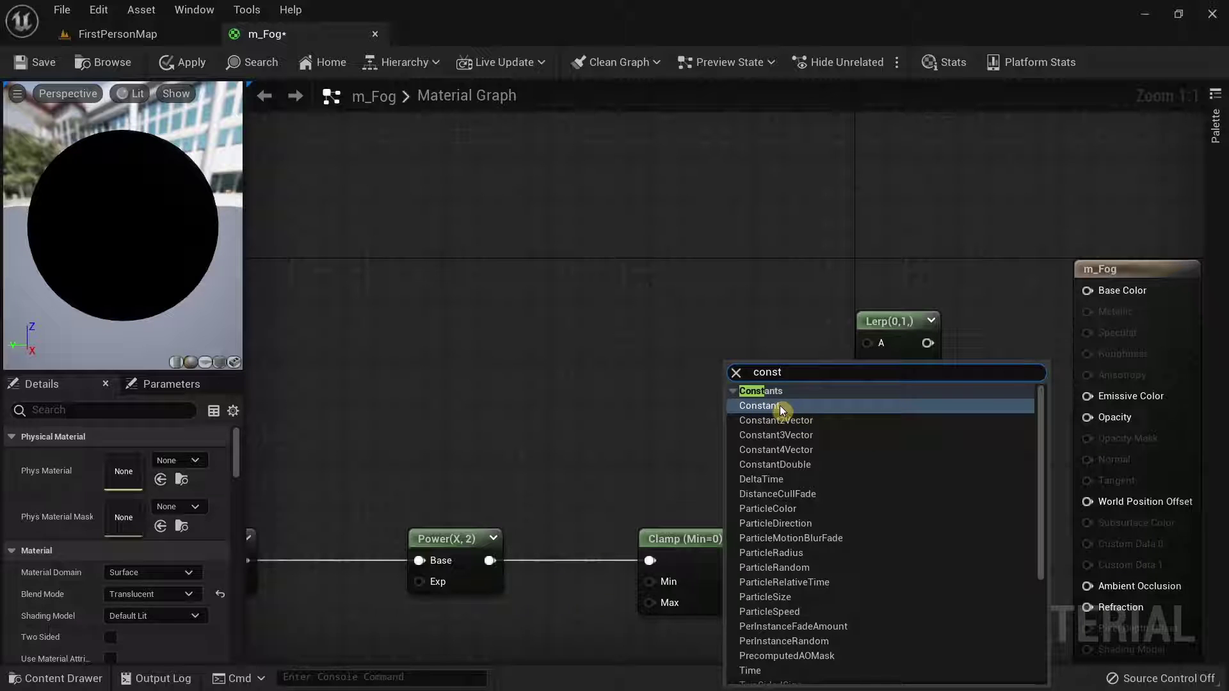
{"action": "left_click", "coordinate": [781, 407]}
{"action": "left_click_drag", "start_coordinate": [778, 406], "coordinate": [609, 370]}
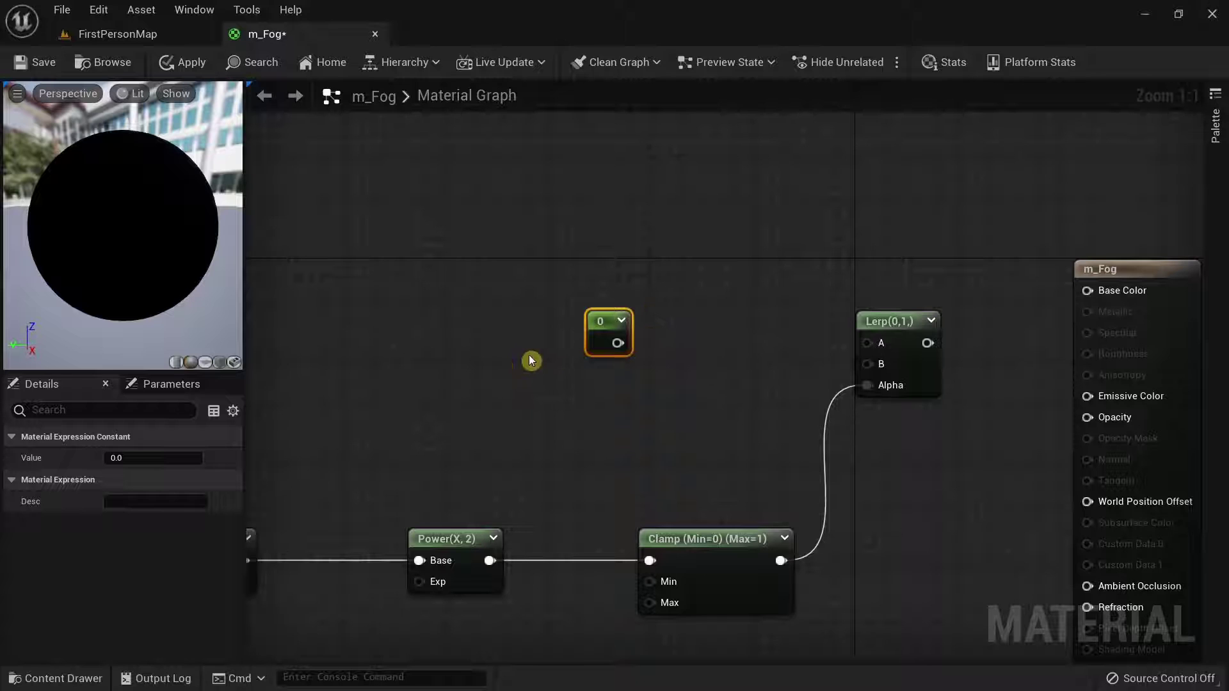
{"action": "left_click", "coordinate": [673, 374]}
{"action": "left_click", "coordinate": [601, 323]}
{"action": "left_click", "coordinate": [640, 405]}
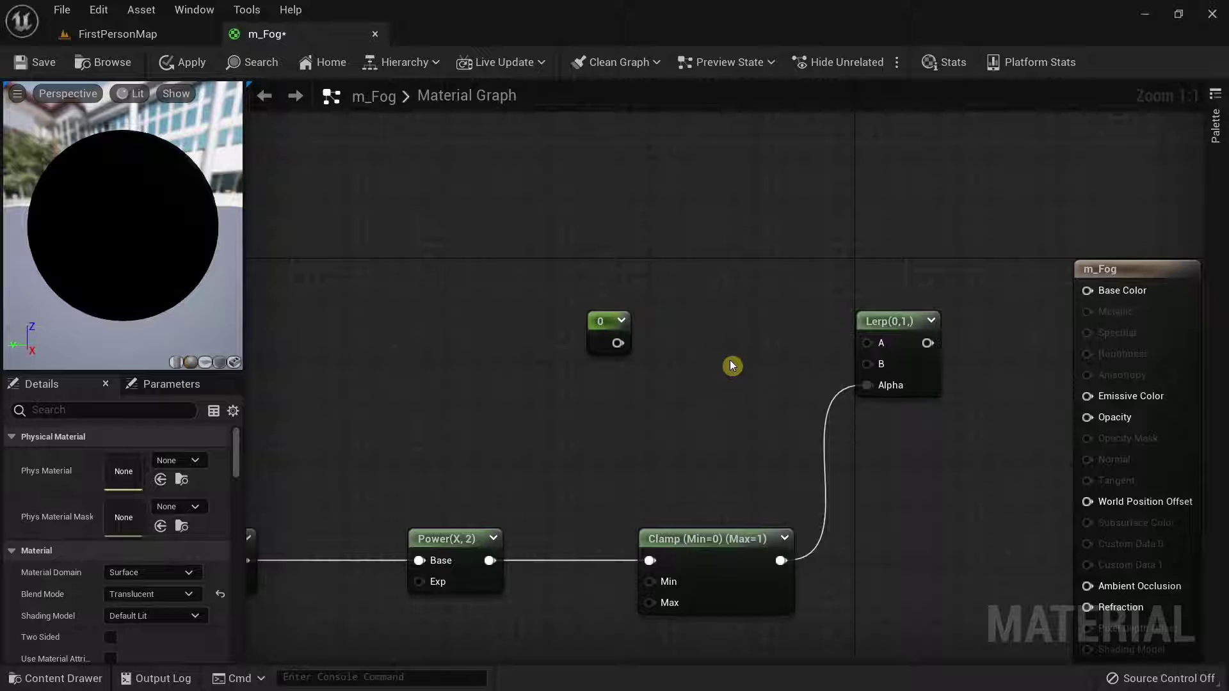
Place five more Constant nodes in the empty graph area around the Lerp node
{"action": "left_click", "coordinate": [730, 360]}
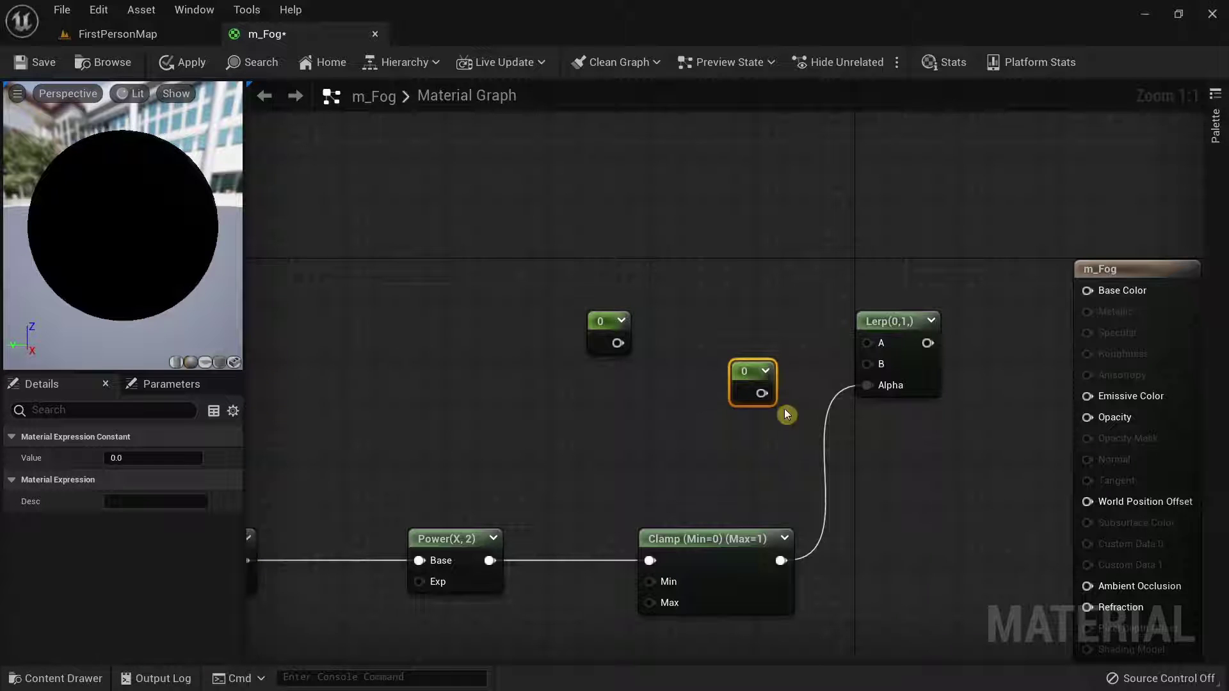
{"action": "mouse_move", "coordinate": [751, 369]}
{"action": "left_mouse_down"}
{"action": "mouse_move", "coordinate": [700, 282]}
{"action": "mouse_move", "coordinate": [749, 349]}
{"action": "left_mouse_up"}
{"action": "left_click", "coordinate": [764, 293]}
{"action": "left_click", "coordinate": [719, 227]}
{"action": "left_click", "coordinate": [805, 235]}
{"action": "left_click", "coordinate": [903, 205]}
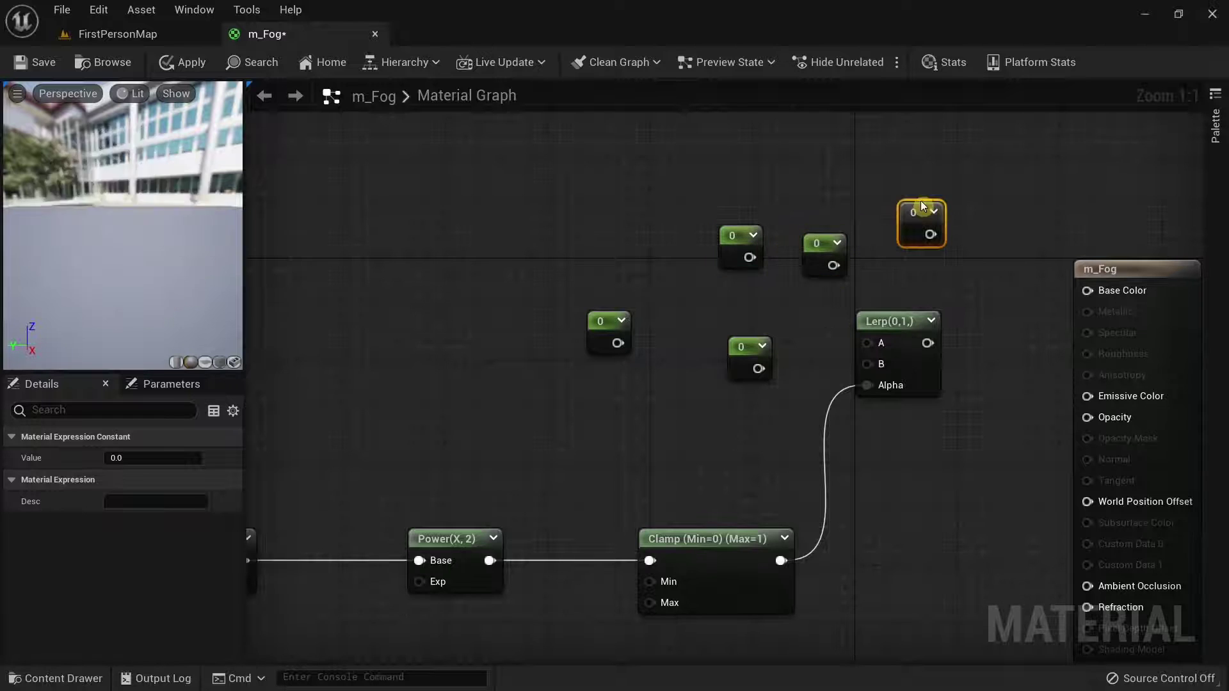
{"action": "left_click", "coordinate": [971, 201]}
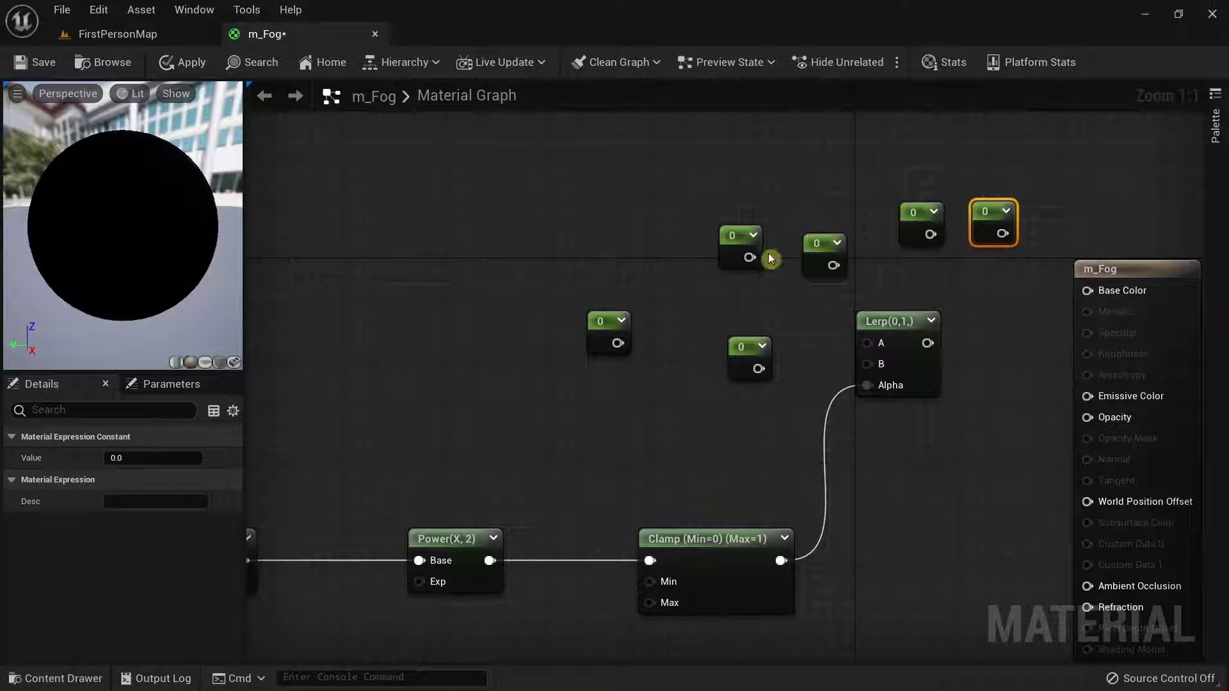
Undo the five extra Constant nodes and the node move, keeping only the first Constant
{"action": "key", "text": "ctrl+z"}
{"action": "key", "text": "ctrl+z"}
{"action": "key", "text": "ctrl+z"}
{"action": "key", "text": "ctrl+z"}
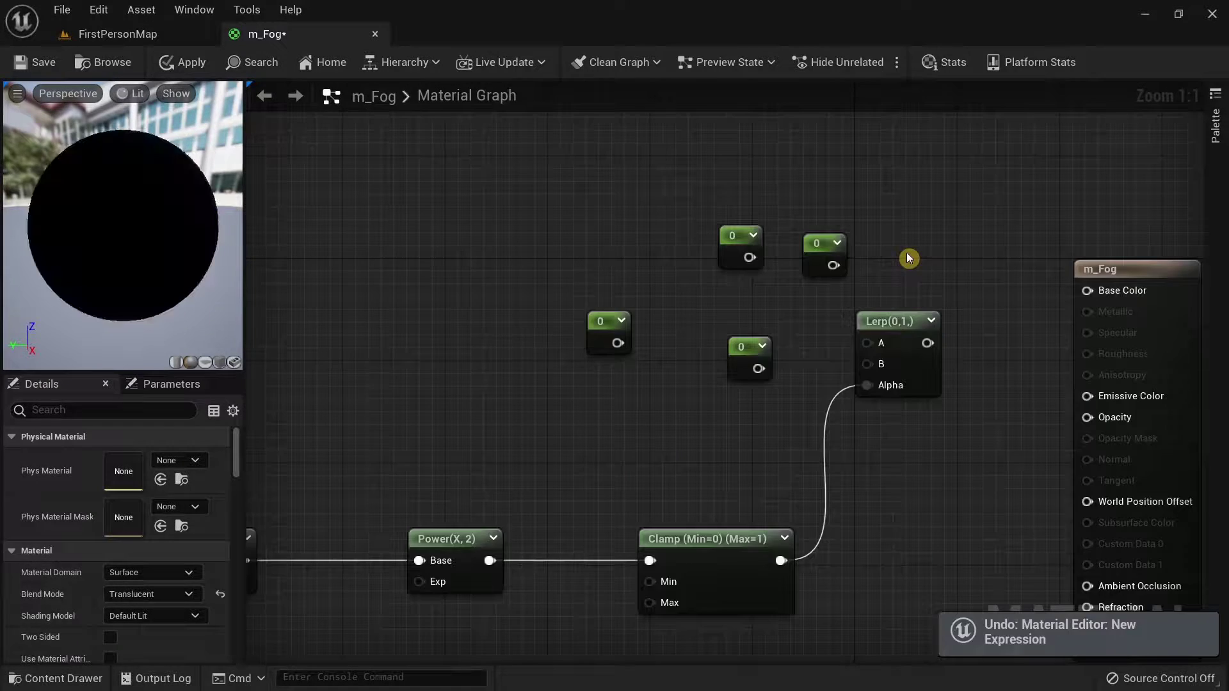
{"action": "key", "text": "ctrl+z"}
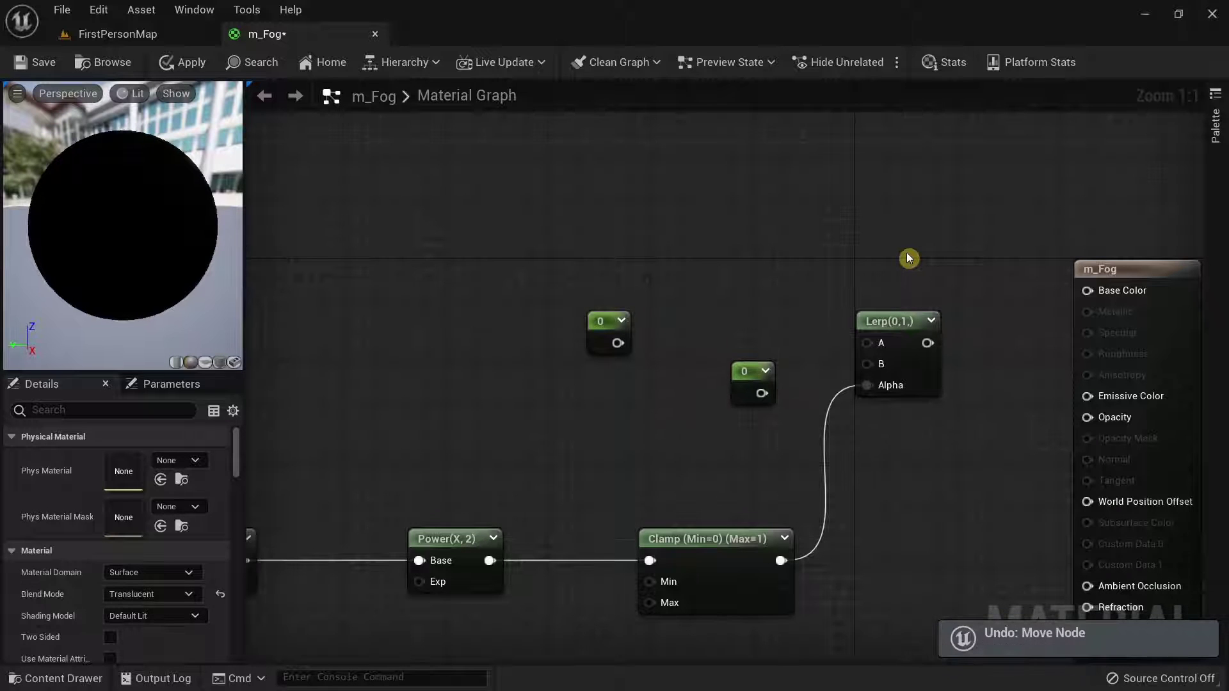
{"action": "key", "text": "ctrl+z"}
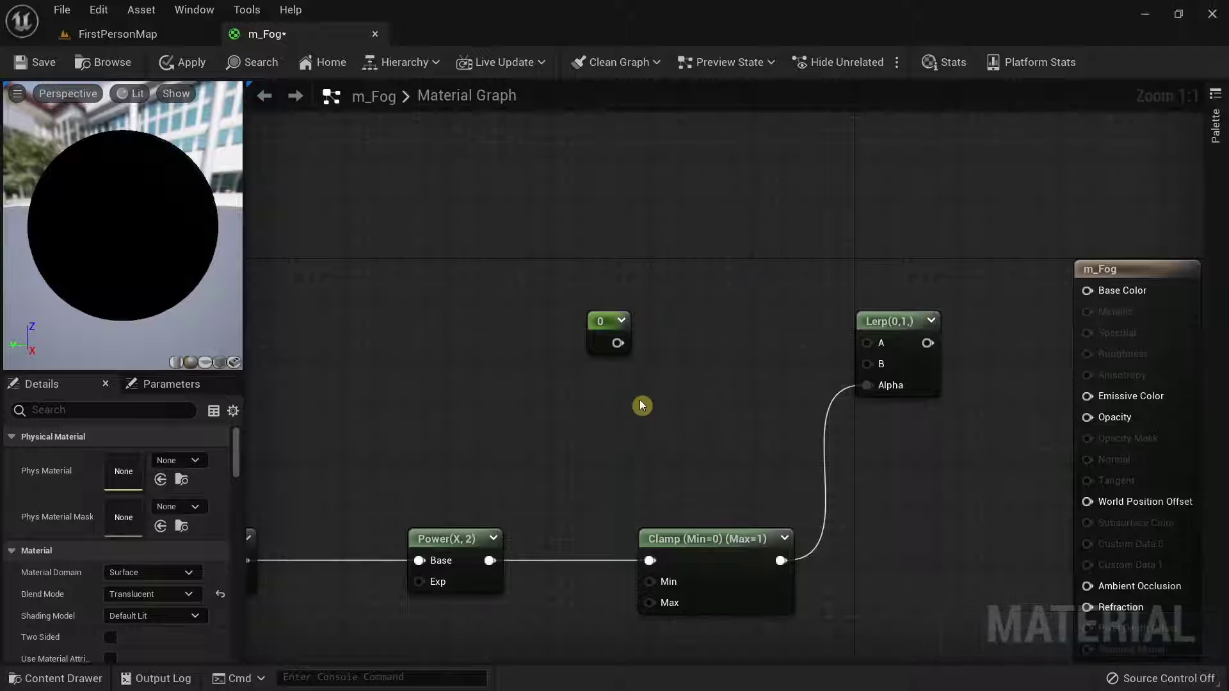
Place a Constant2Vector, a Constant3Vector and a Constant4Vector node above the Lerp node
{"action": "left_click", "coordinate": [747, 228]}
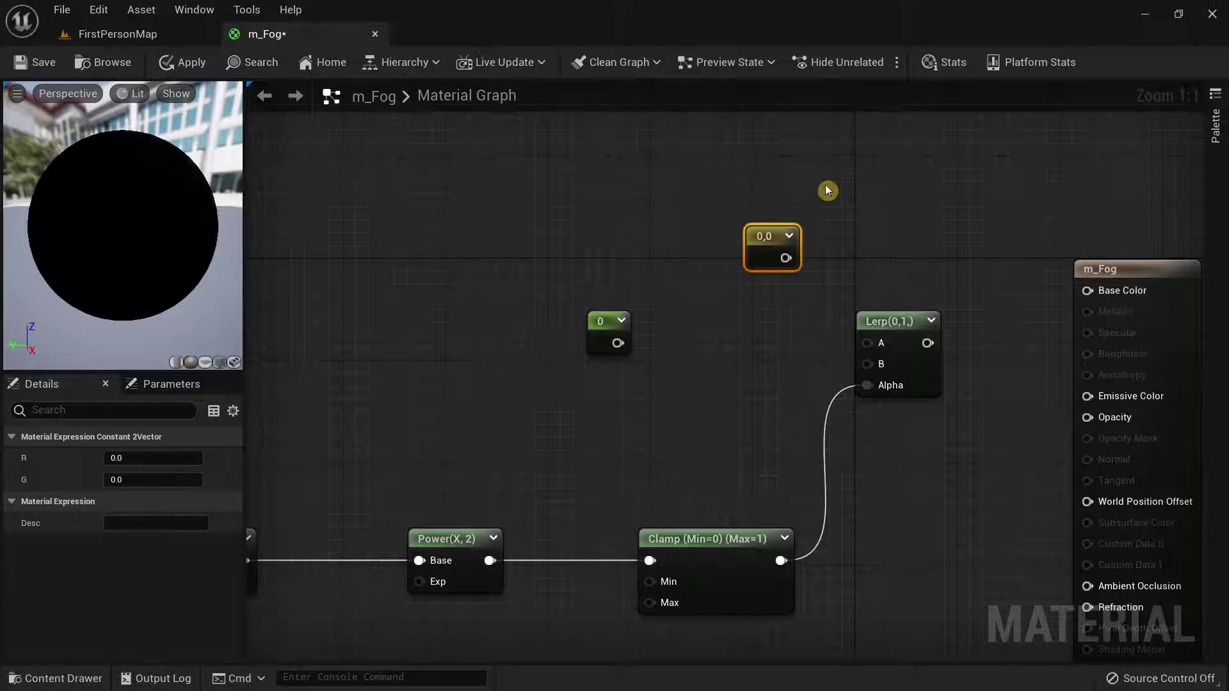
{"action": "left_click", "coordinate": [890, 211]}
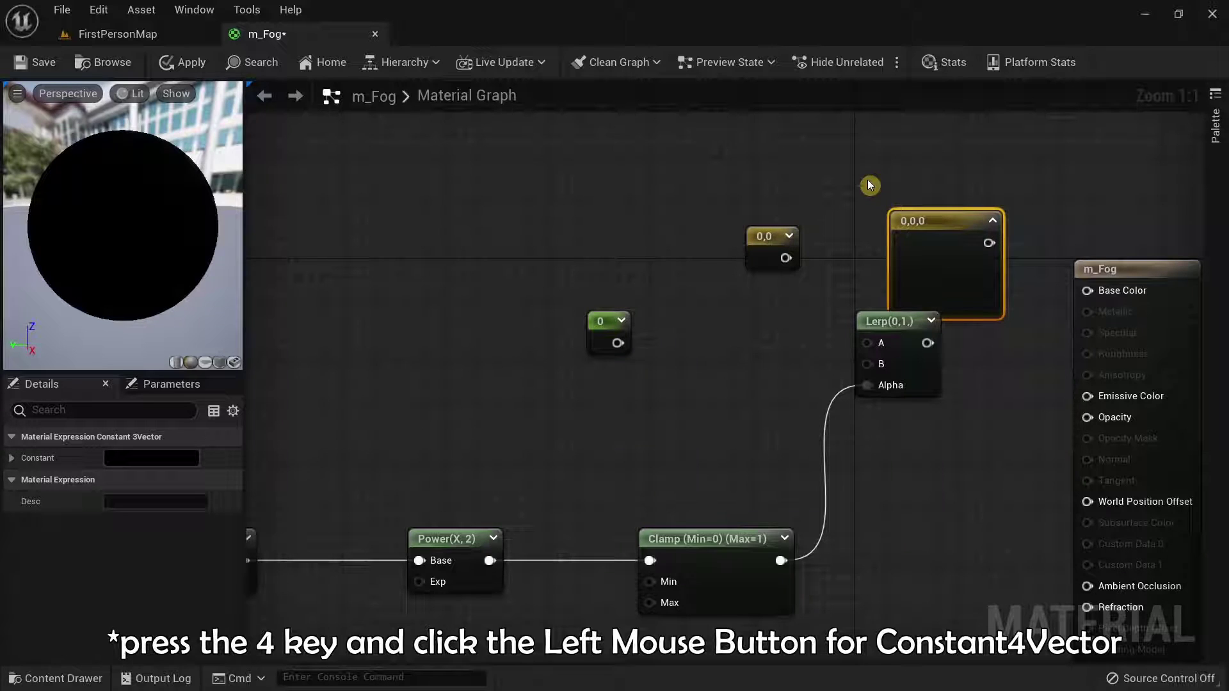
{"action": "left_click", "coordinate": [813, 149]}
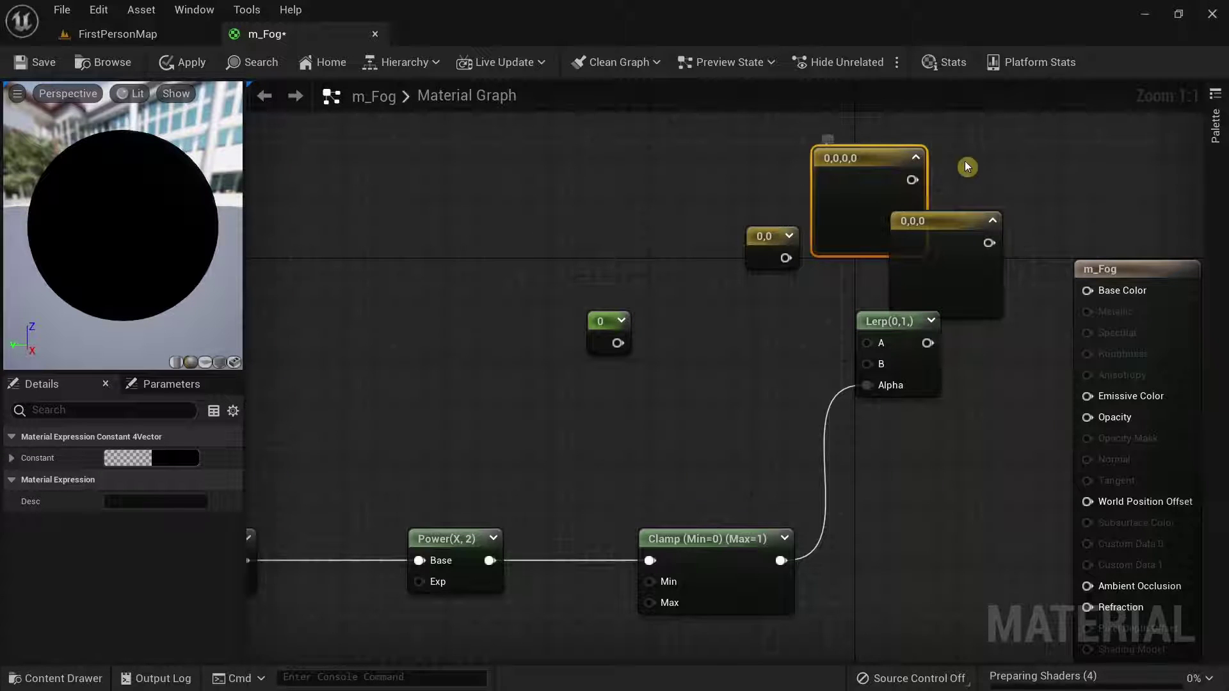
Undo the three vector constant nodes and delete the remaining Constant node
{"action": "key", "text": "ctrl+z"}
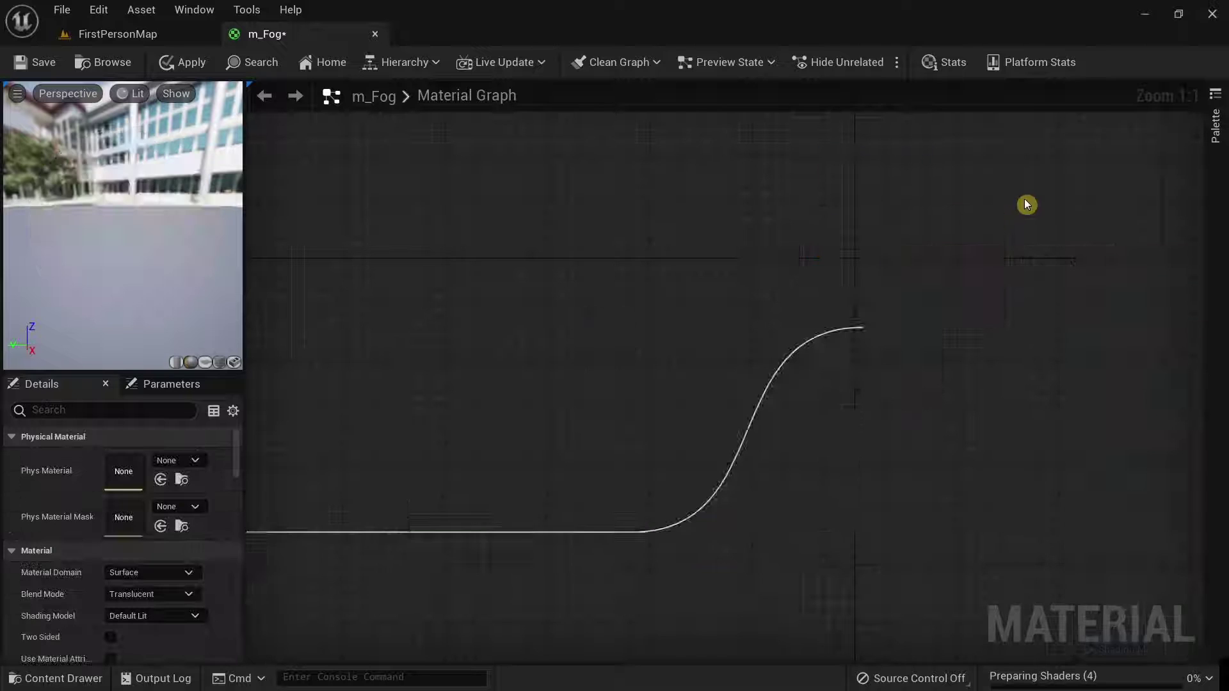
{"action": "key", "text": "ctrl+z"}
{"action": "key", "text": "ctrl+z"}
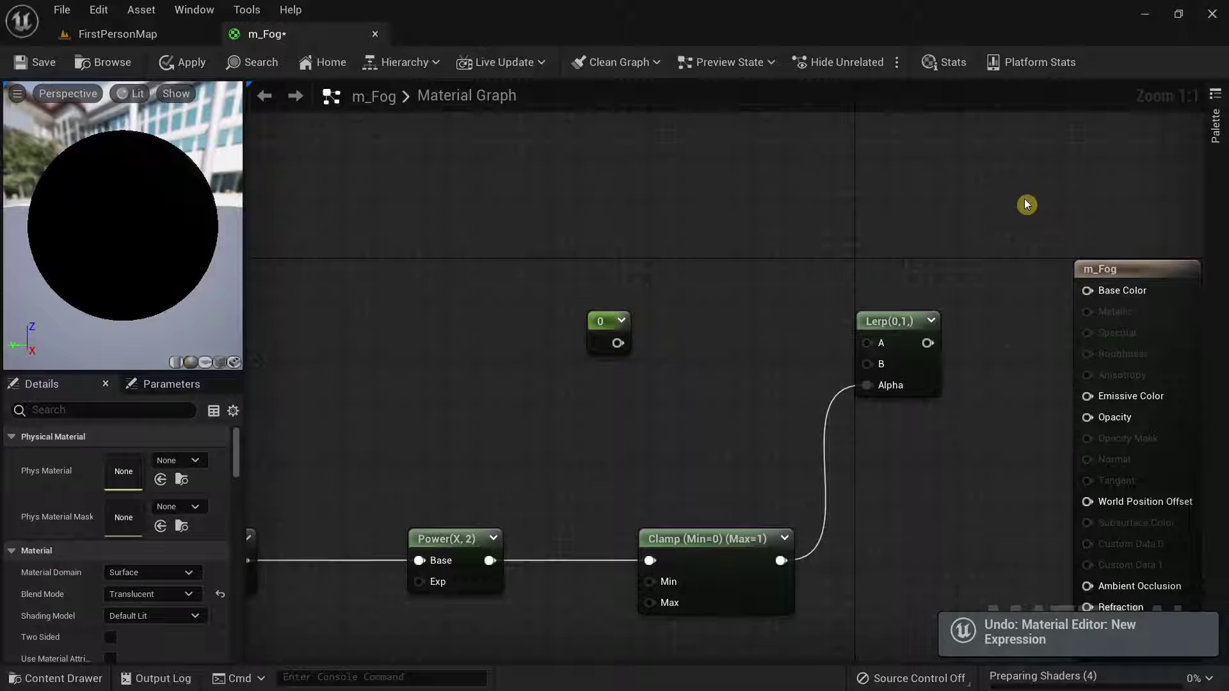
{"action": "left_click_drag", "start_coordinate": [603, 342], "coordinate": [693, 343]}
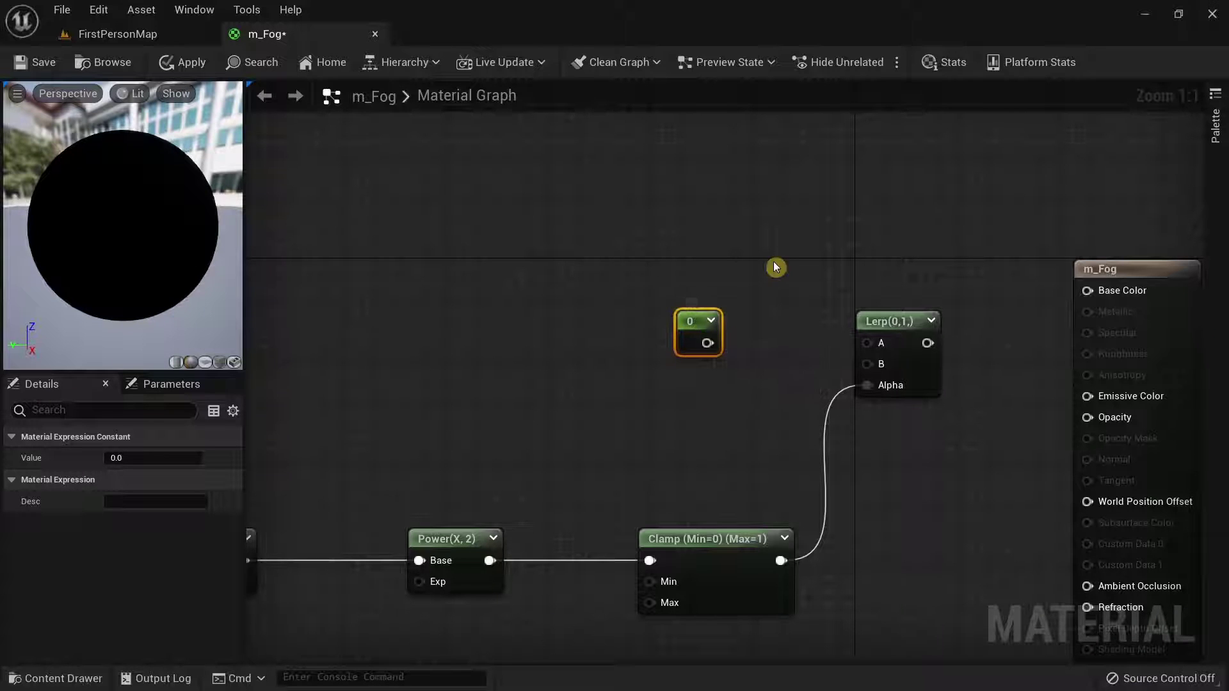
{"action": "key", "text": "Delete"}
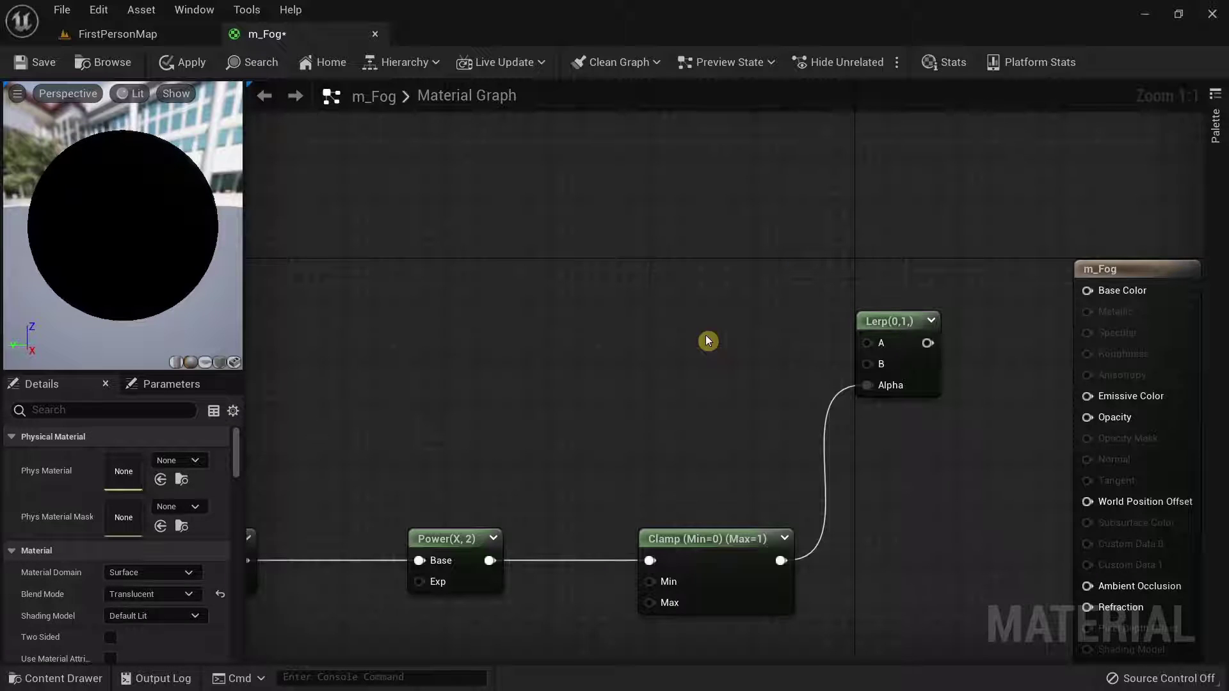
Add a Constant3Vector node above Clamp, connect its output to the Lerp's B input and shift it slightly away from Lerp
{"action": "left_click", "coordinate": [663, 367]}
{"action": "left_click_drag", "start_coordinate": [713, 389], "coordinate": [865, 367]}
{"action": "left_click_drag", "start_coordinate": [712, 393], "coordinate": [699, 393]}
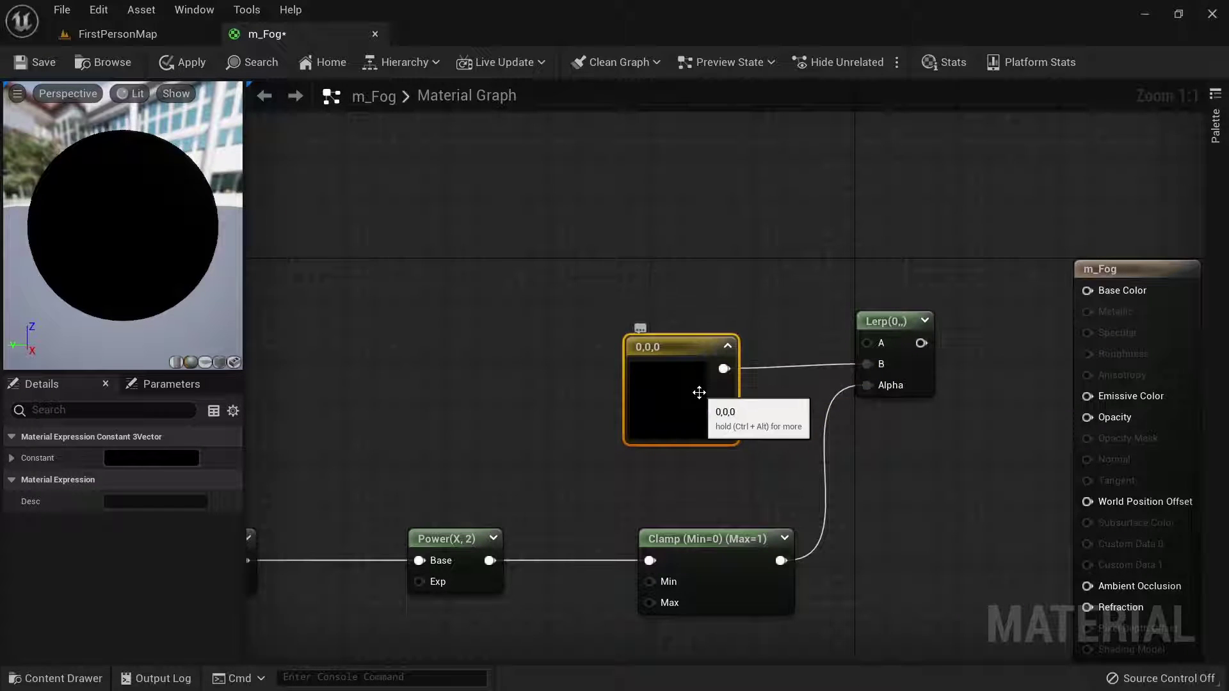
Set the Constant3Vector color to a light blue with R 0.294154, G 0.548668 and B 0.6125
{"action": "left_click", "coordinate": [759, 395]}
{"action": "left_click", "coordinate": [926, 386]}
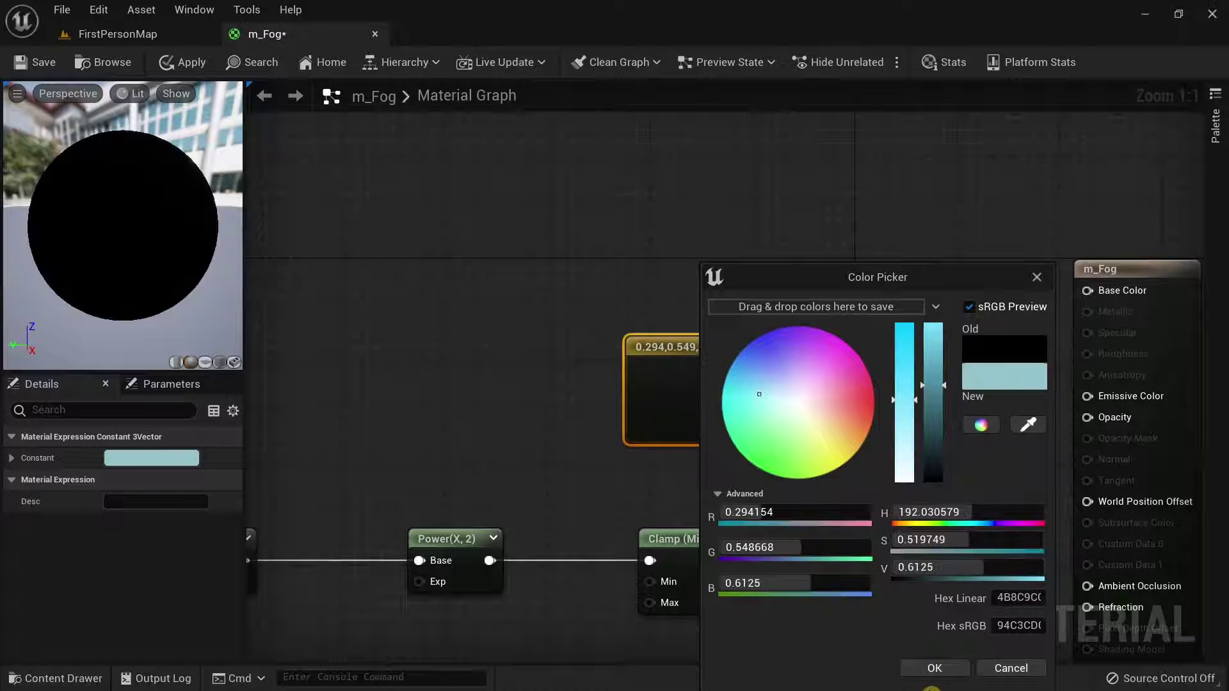
{"action": "left_click", "coordinate": [933, 668]}
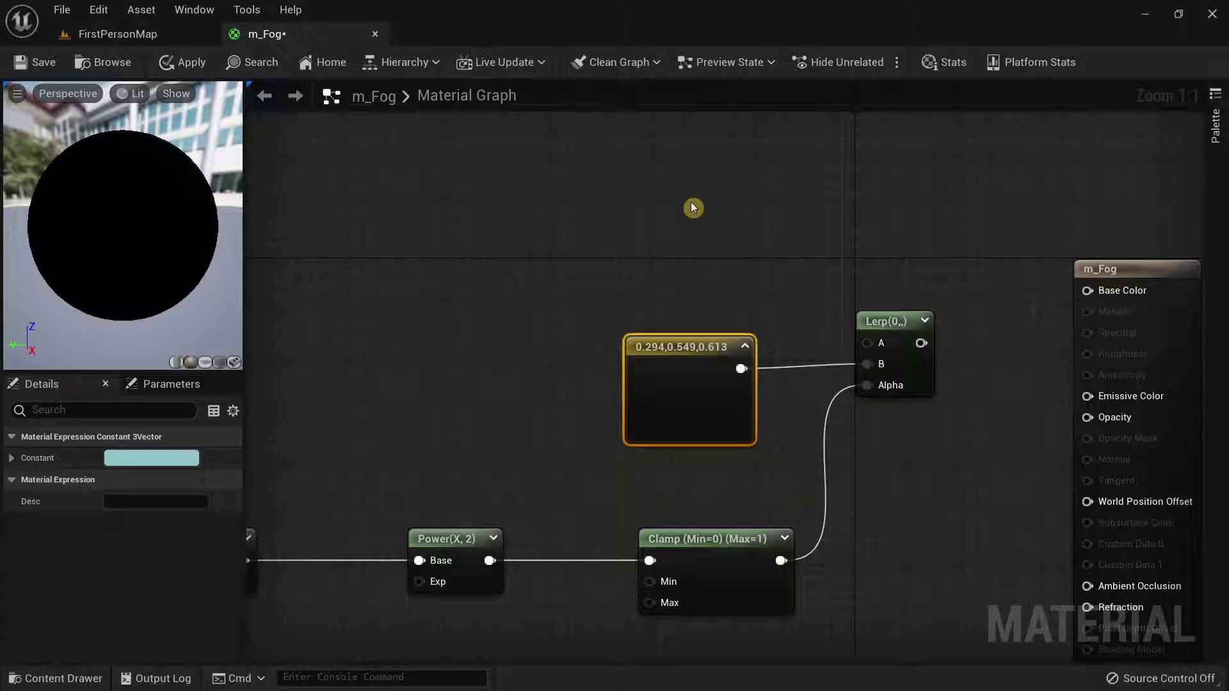
Add a SceneColor node above the color constant, feed it into the Lerp's A input and move it slightly higher
{"action": "right_click", "coordinate": [701, 188]}
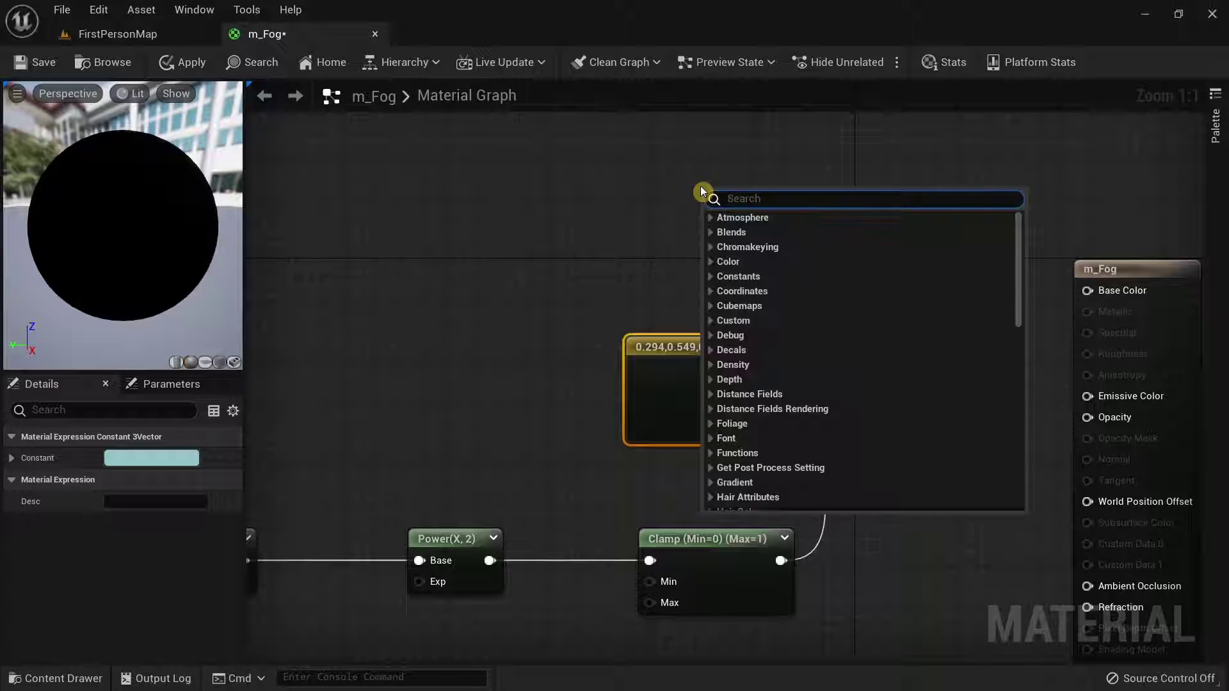
{"action": "type", "text": "scene"}
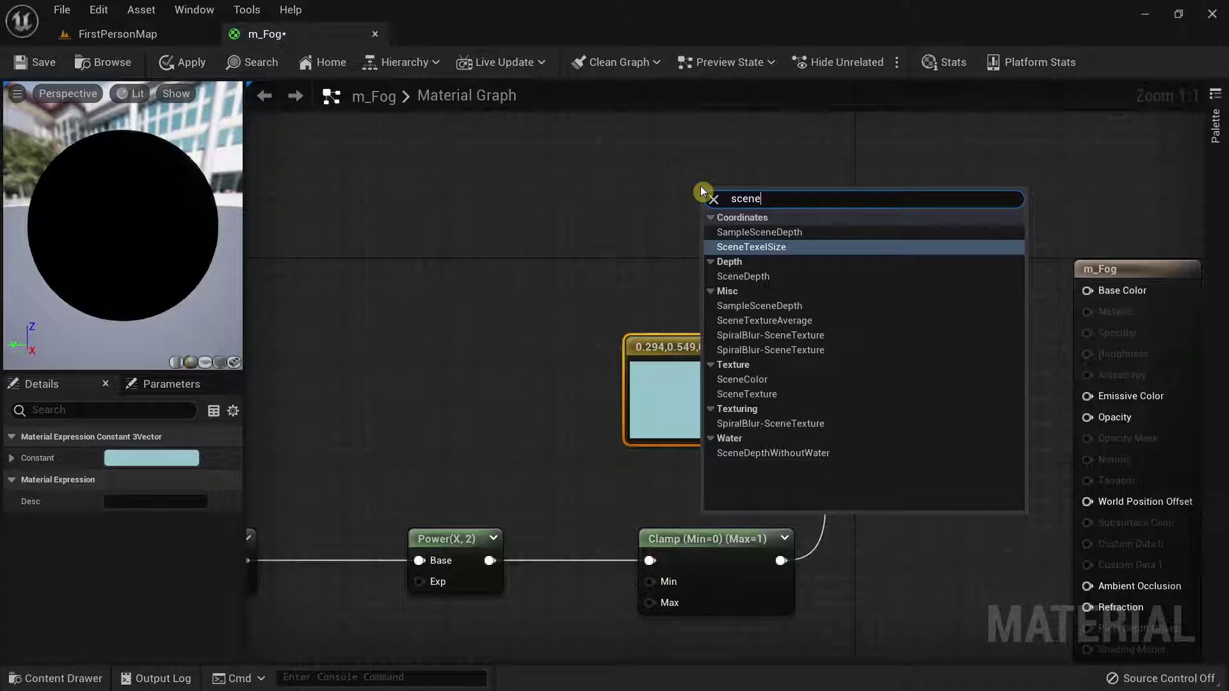
{"action": "left_click", "coordinate": [742, 379]}
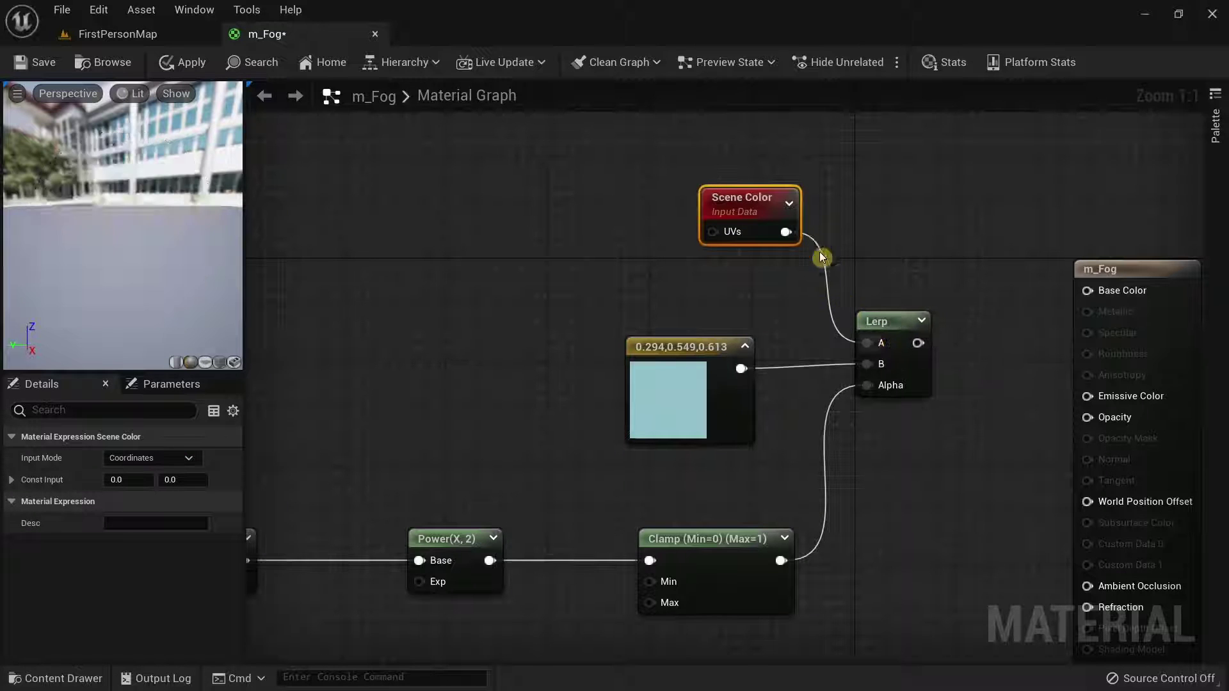
{"action": "left_click_drag", "start_coordinate": [767, 214], "coordinate": [768, 195]}
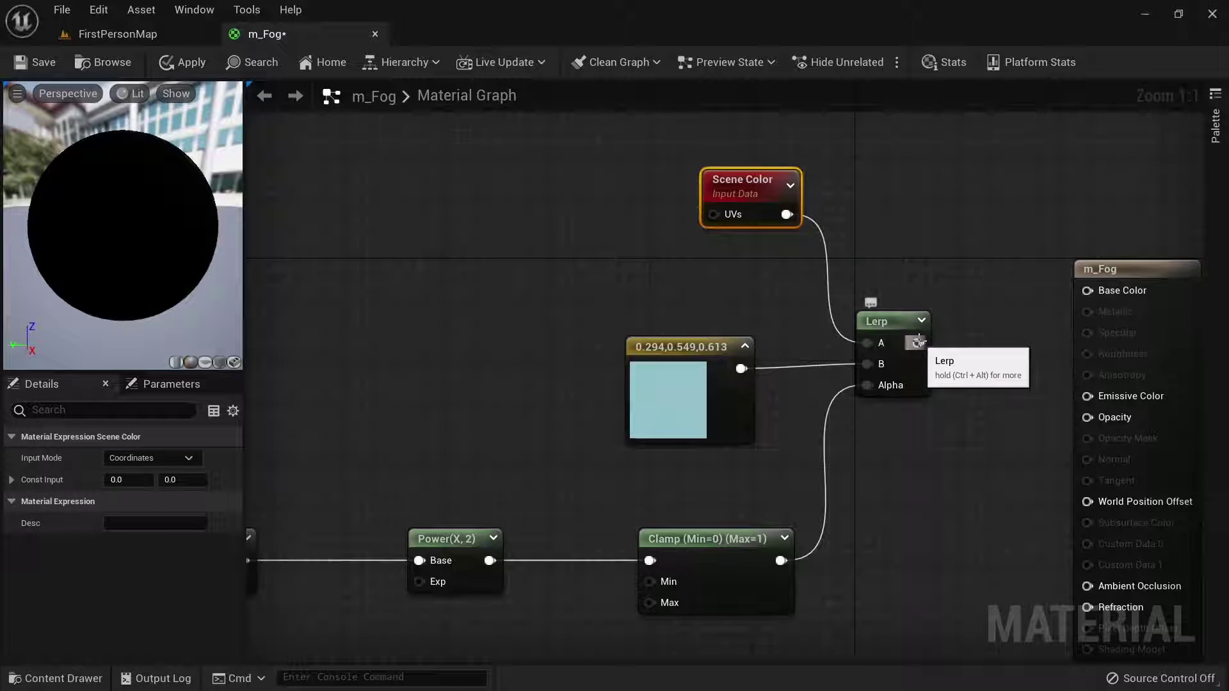
Connect the Lerp output to m_Fog's Emissive Color and move the m_Fog node up so the wire runs straight
{"action": "left_click_drag", "start_coordinate": [917, 342], "coordinate": [1088, 396]}
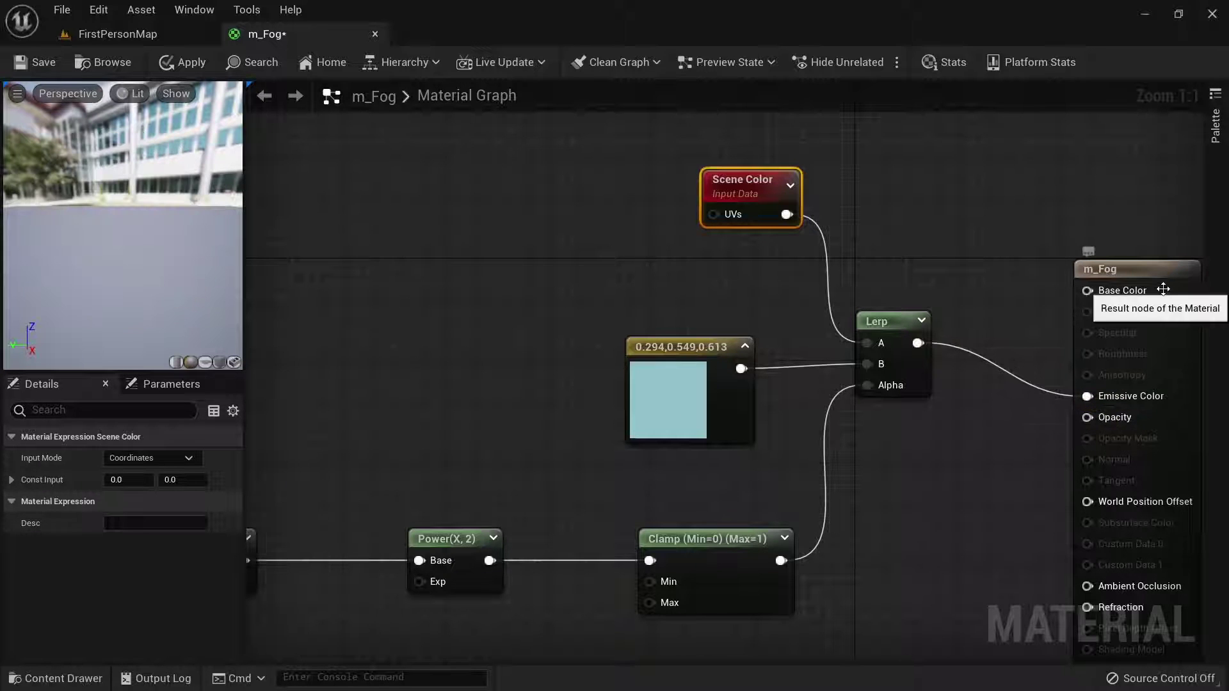
{"action": "left_click_drag", "start_coordinate": [1184, 267], "coordinate": [1161, 216]}
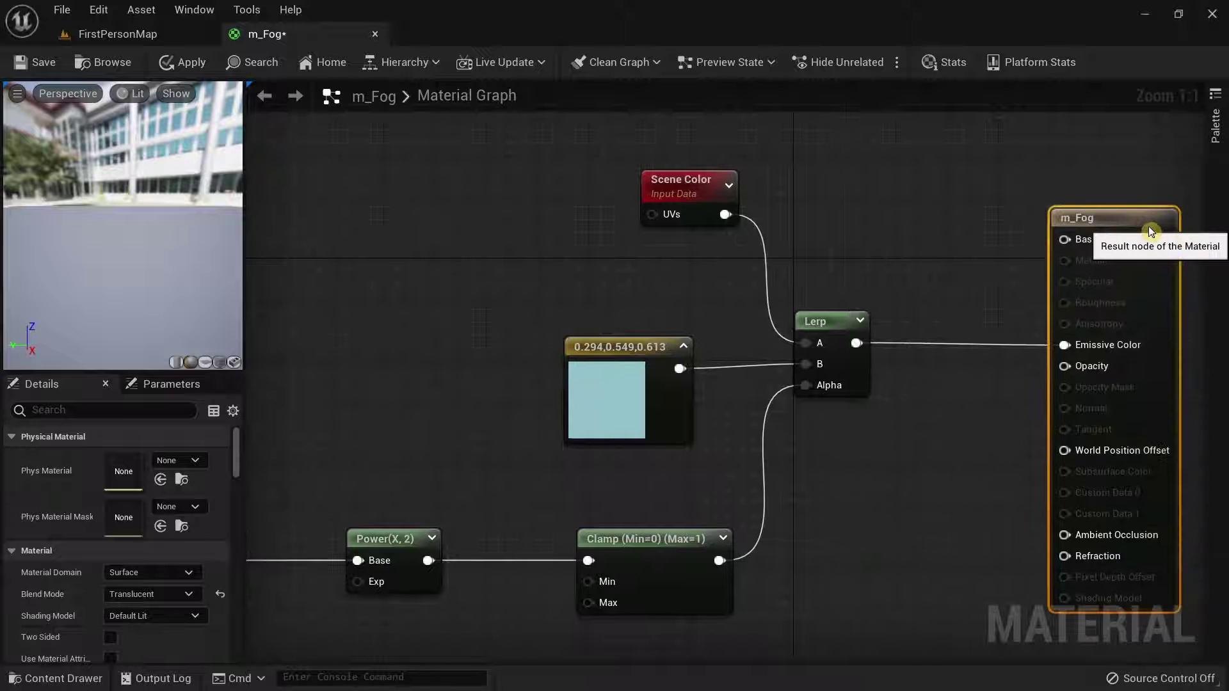
{"action": "left_click", "coordinate": [1012, 246]}
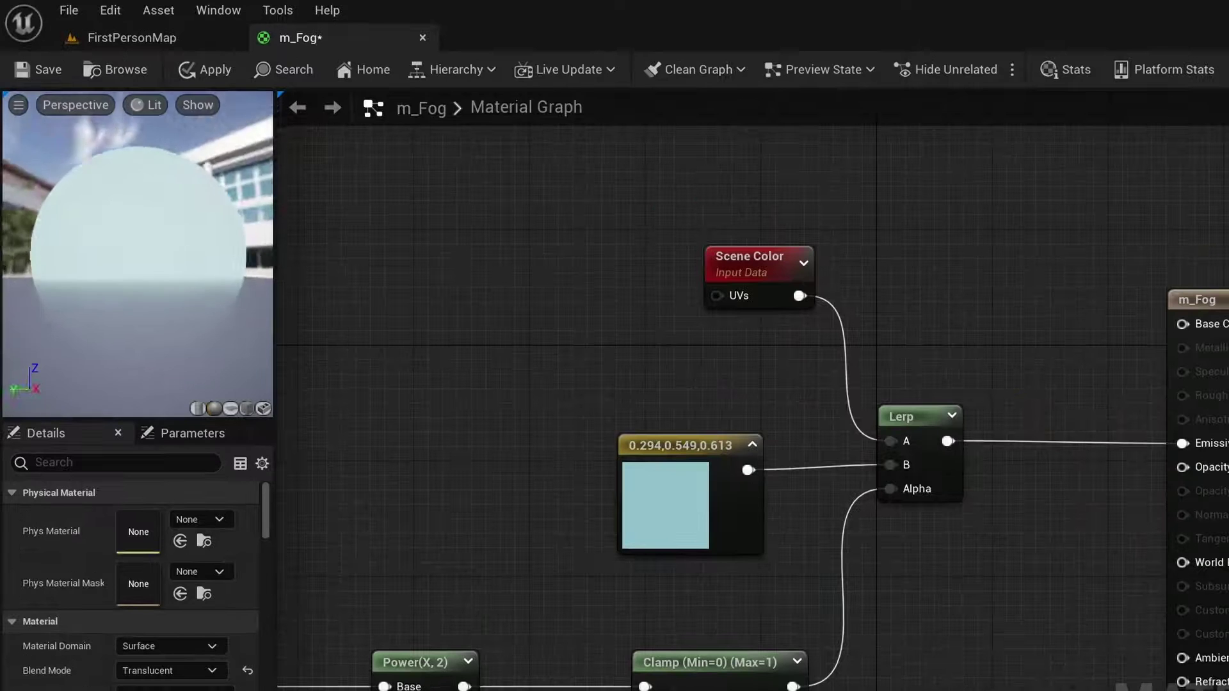
Convert the light blue Constant3Vector to a parameter named Fog Color
{"action": "left_click_drag", "start_coordinate": [121, 224], "coordinate": [183, 249]}
{"action": "left_click", "coordinate": [735, 307]}
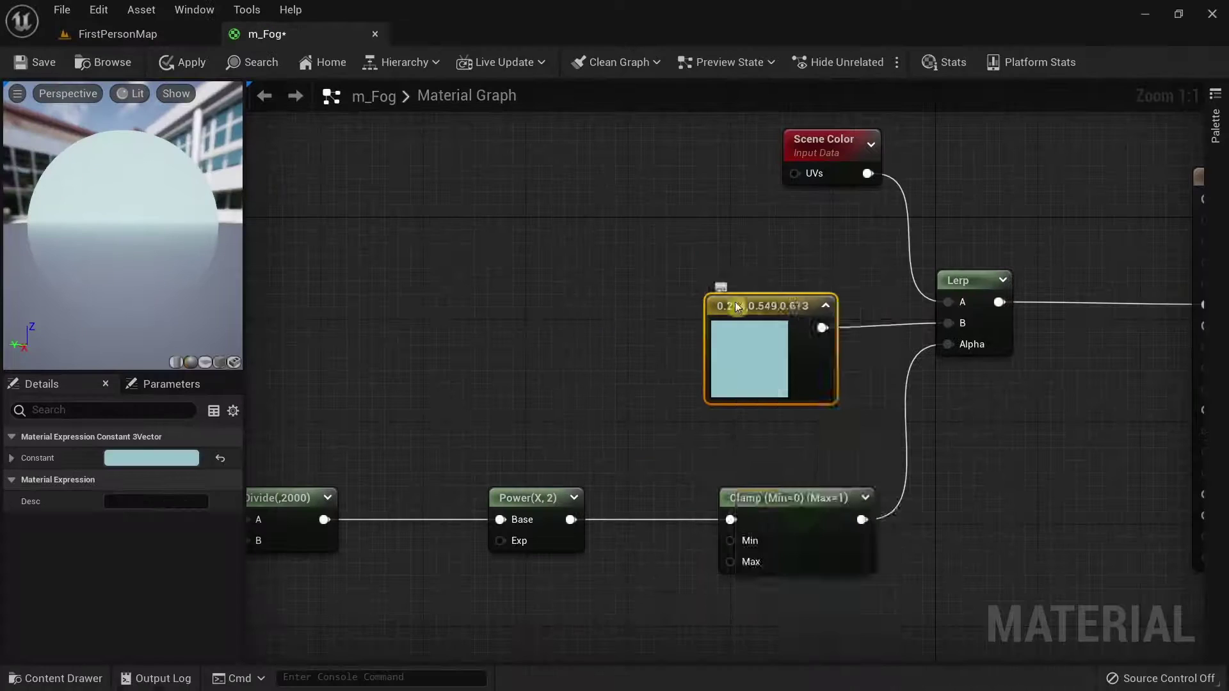
{"action": "left_click", "coordinate": [562, 327]}
{"action": "left_click", "coordinate": [771, 320]}
{"action": "right_click", "coordinate": [770, 315]}
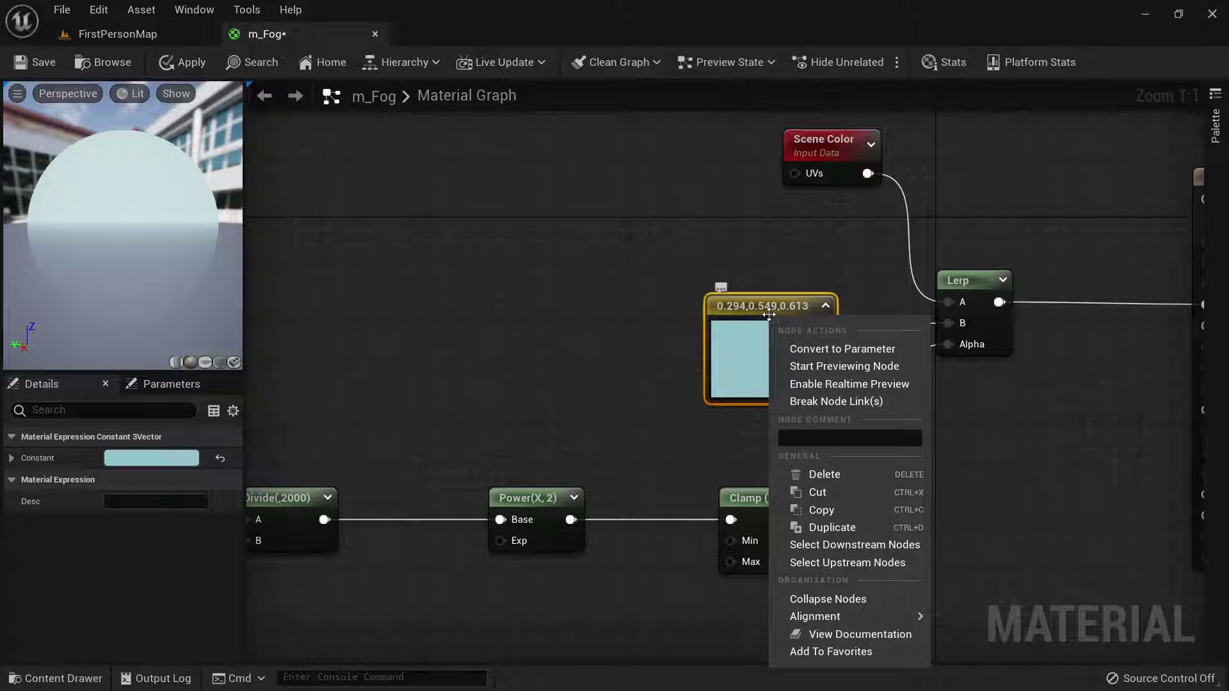
{"action": "left_click", "coordinate": [849, 353]}
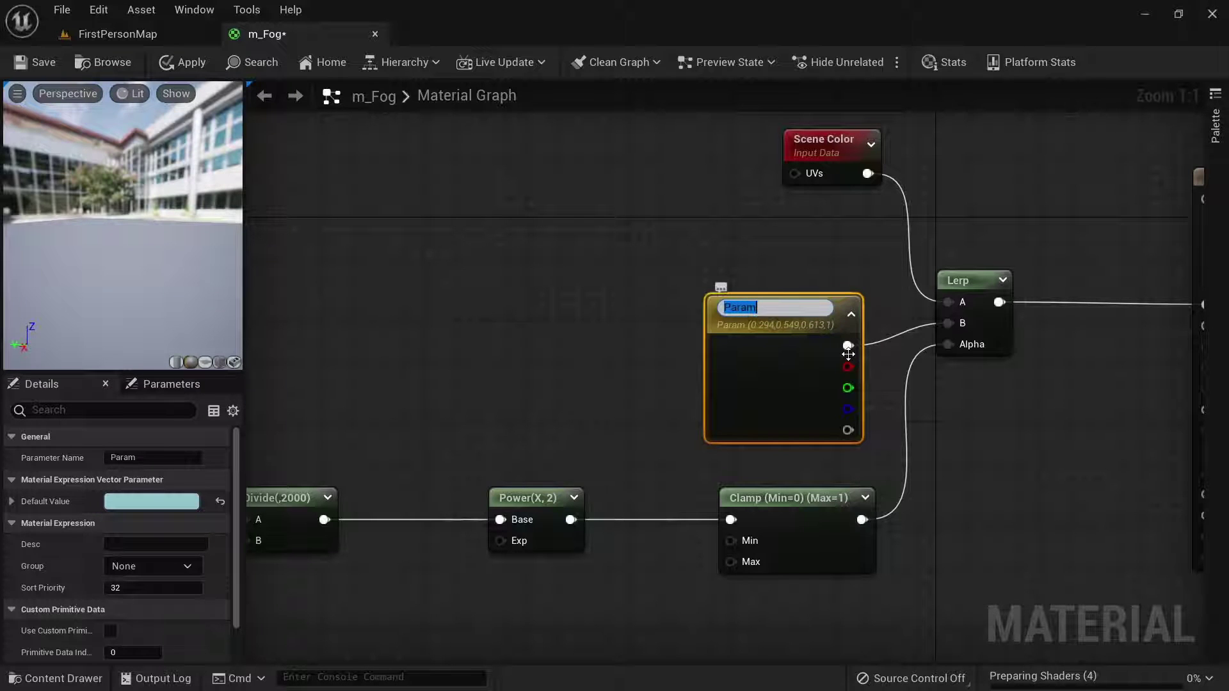
{"action": "type", "text": "Fog Color"}
{"action": "key", "text": "Return"}
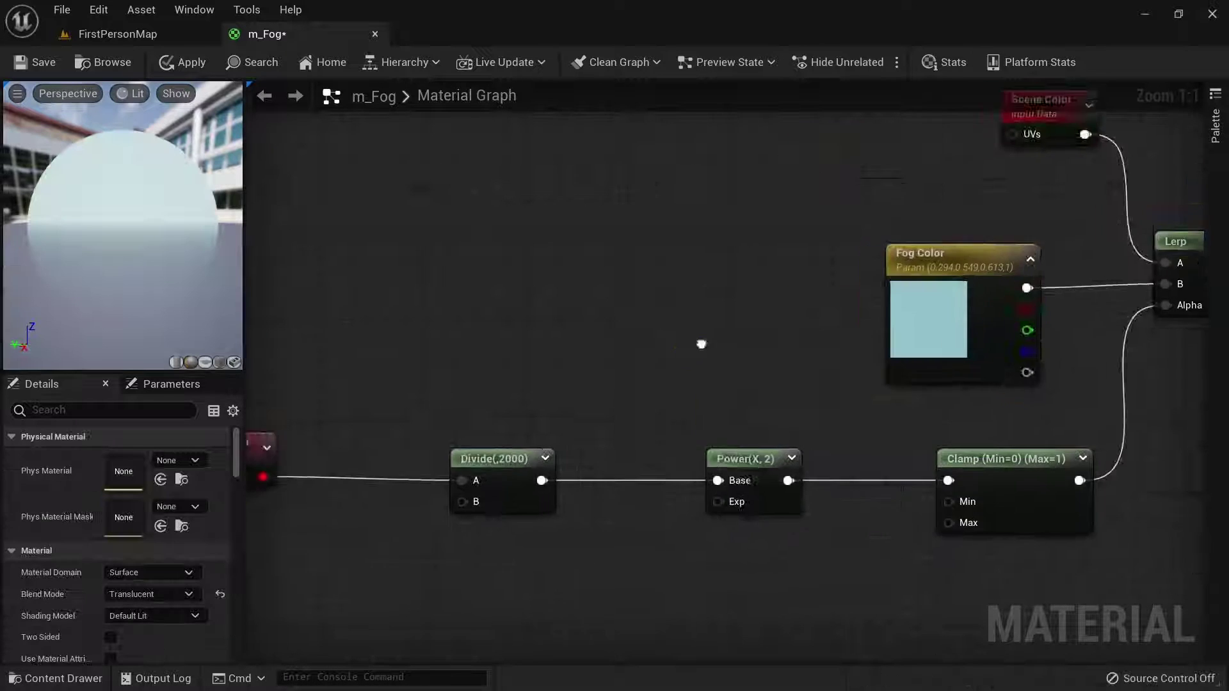
Add a Constant node below Divide and convert it to a parameter named Fog Distance
{"action": "right_click_drag", "start_coordinate": [699, 343], "coordinate": [933, 313]}
{"action": "left_click", "coordinate": [734, 445]}
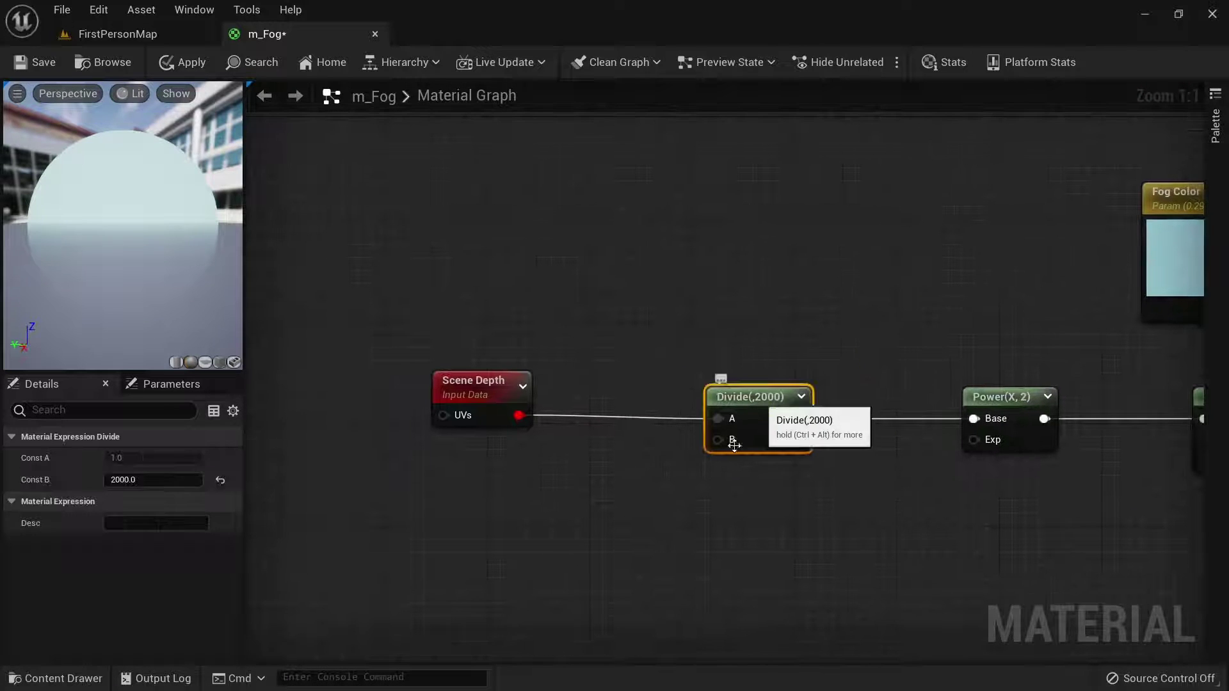
{"action": "left_click", "coordinate": [665, 517]}
{"action": "right_click", "coordinate": [675, 512]}
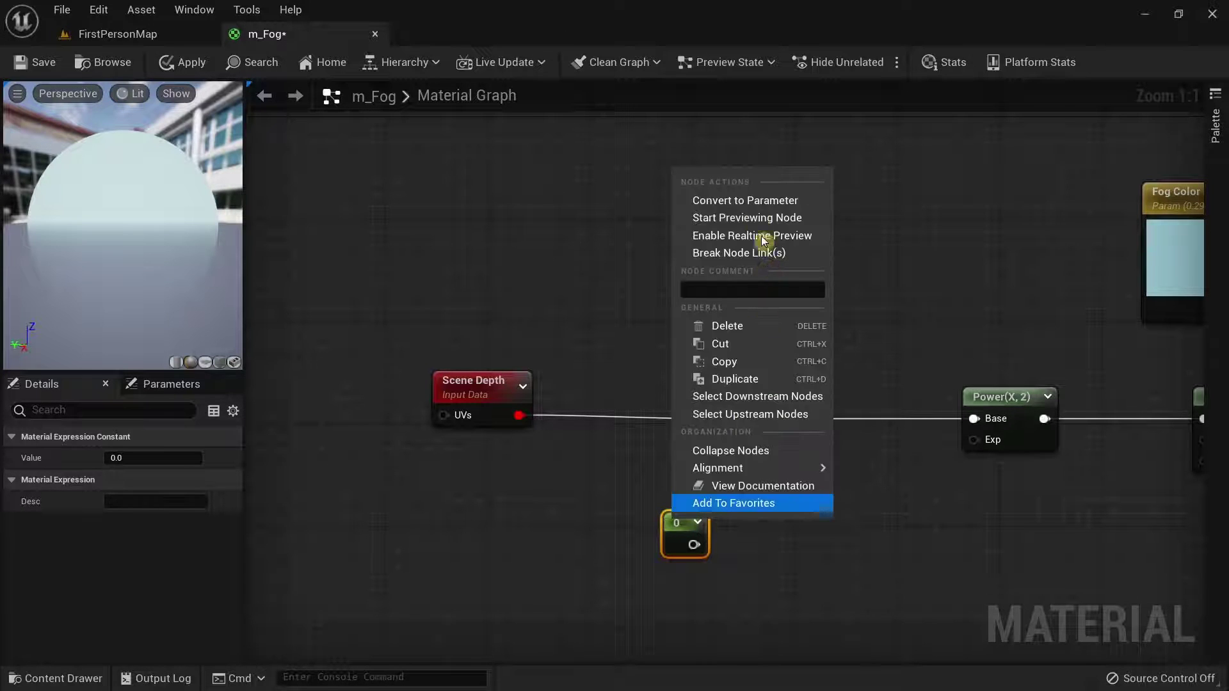
{"action": "left_click", "coordinate": [755, 200]}
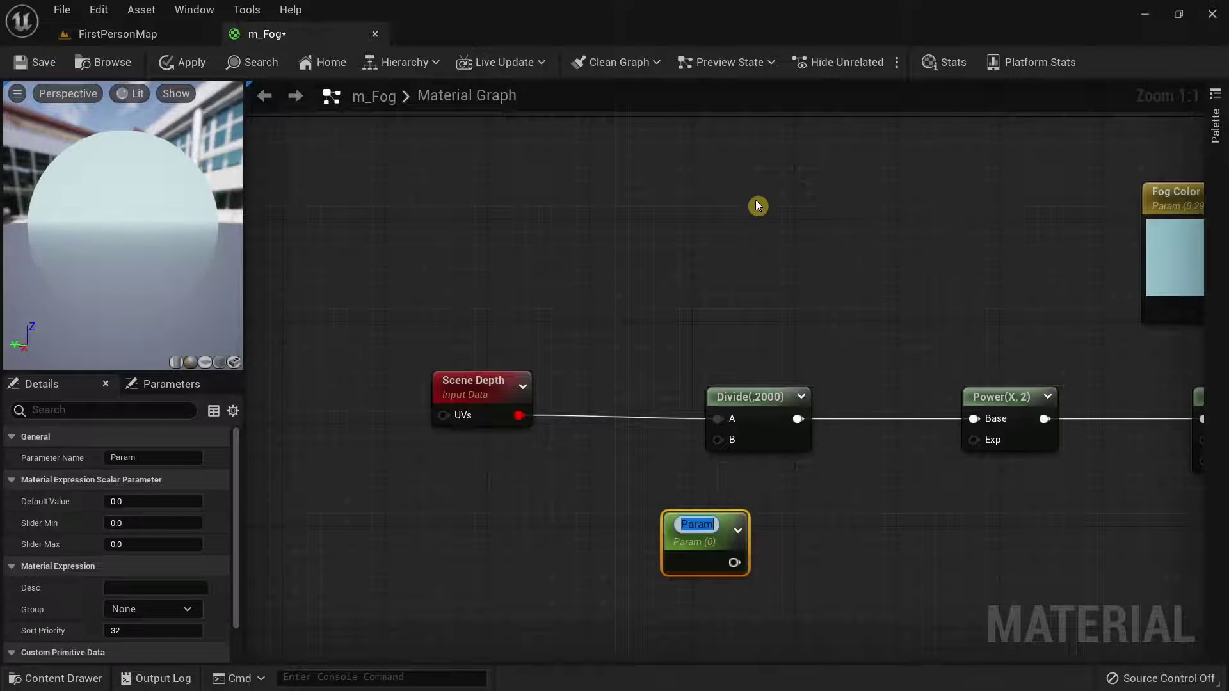
{"action": "type", "text": "Fog Distance"}
{"action": "key", "text": "Return"}
Connect the Fog Distance parameter to Divide's B input and set its default value to 2000
{"action": "left_click_drag", "start_coordinate": [693, 538], "coordinate": [718, 439]}
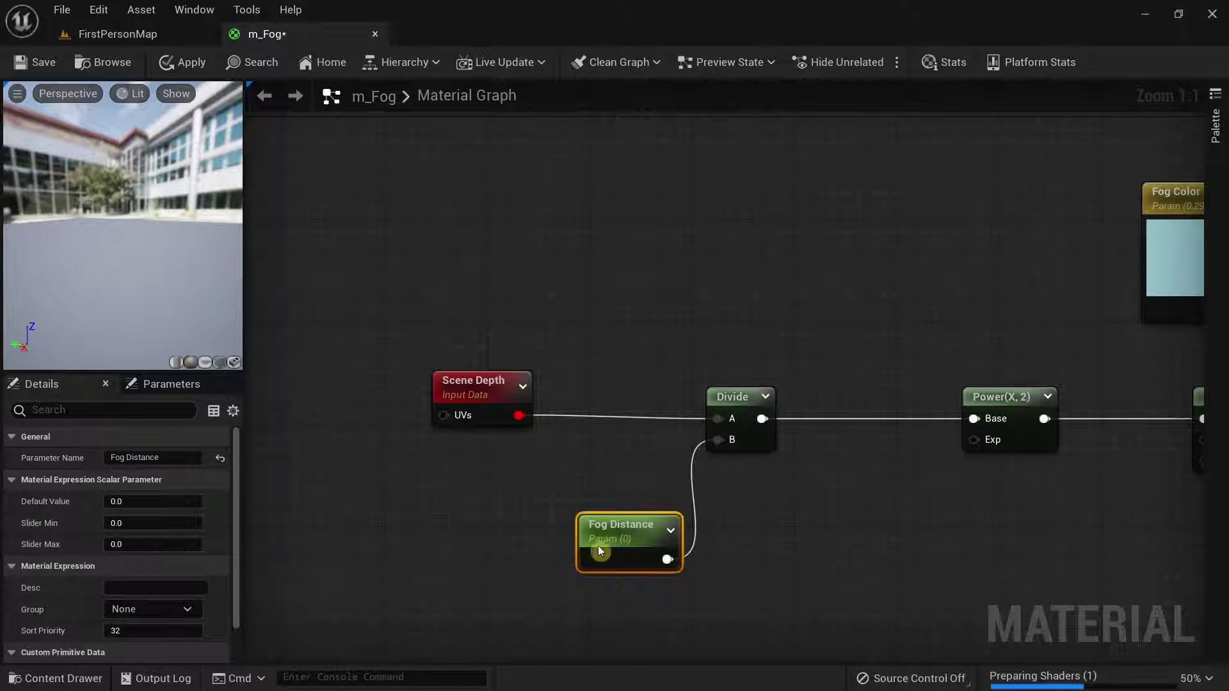
{"action": "left_click", "coordinate": [152, 504]}
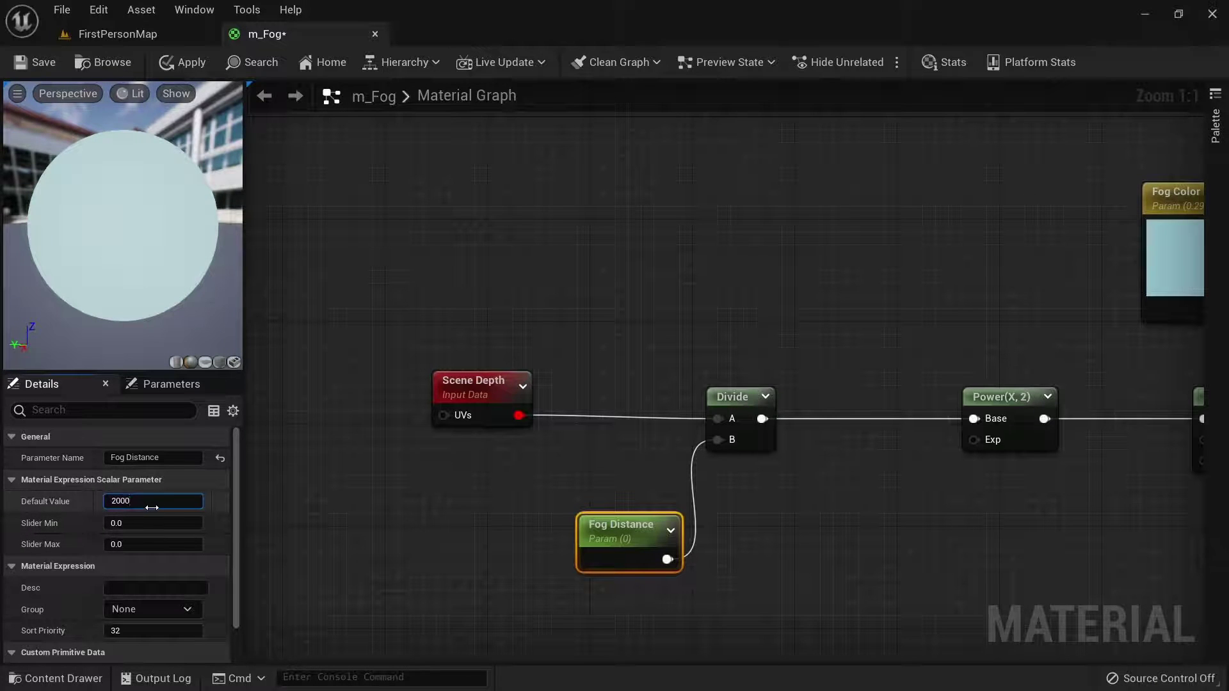
{"action": "left_click", "coordinate": [324, 511]}
{"action": "left_click", "coordinate": [439, 487]}
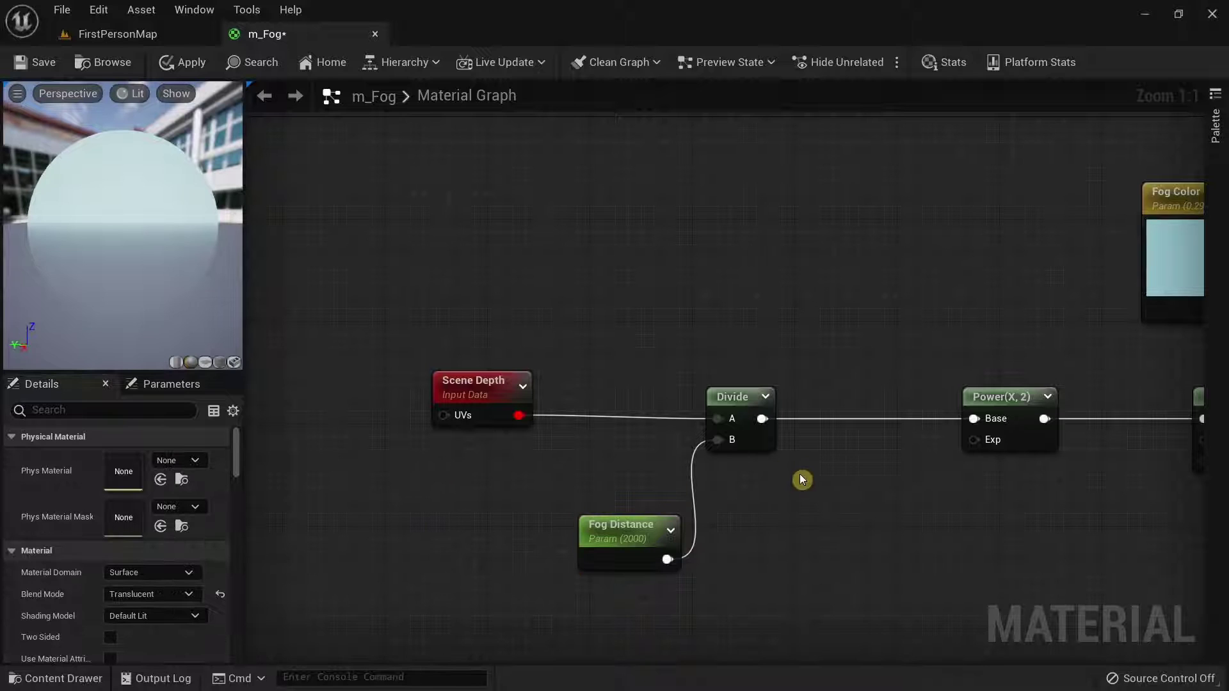
Apply the m_Fog material changes and save the asset
{"action": "right_click_drag", "start_coordinate": [850, 474], "coordinate": [550, 415]}
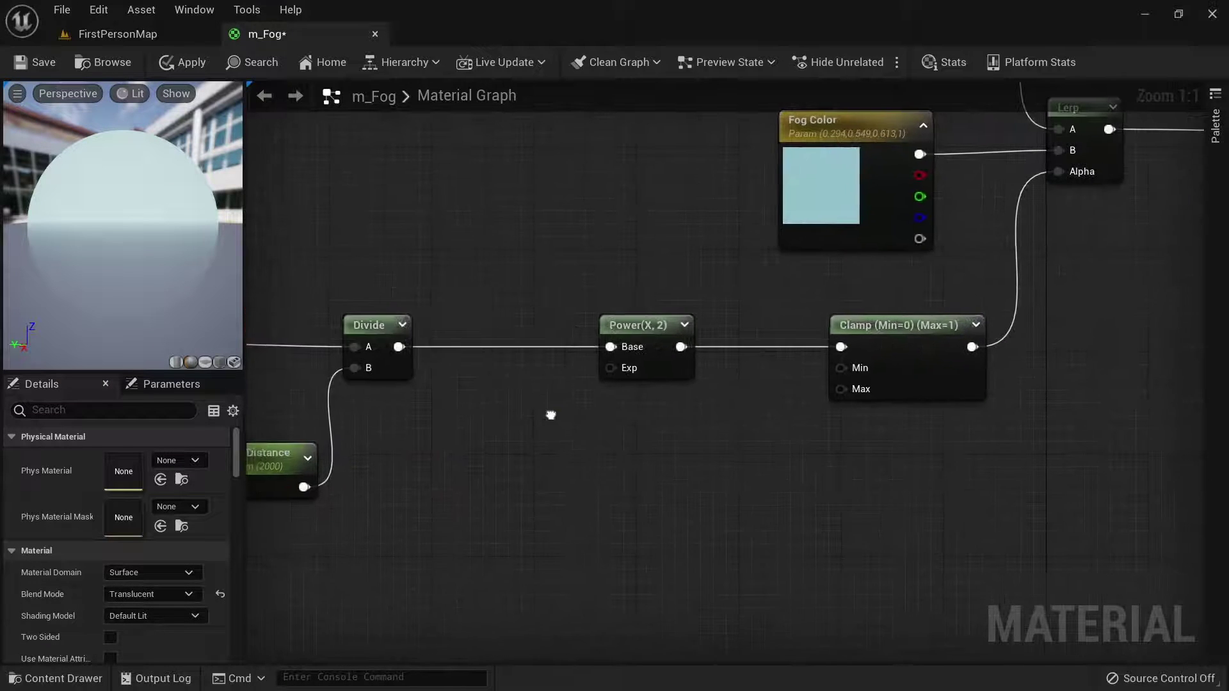
{"action": "right_click_drag", "start_coordinate": [1091, 364], "coordinate": [952, 540]}
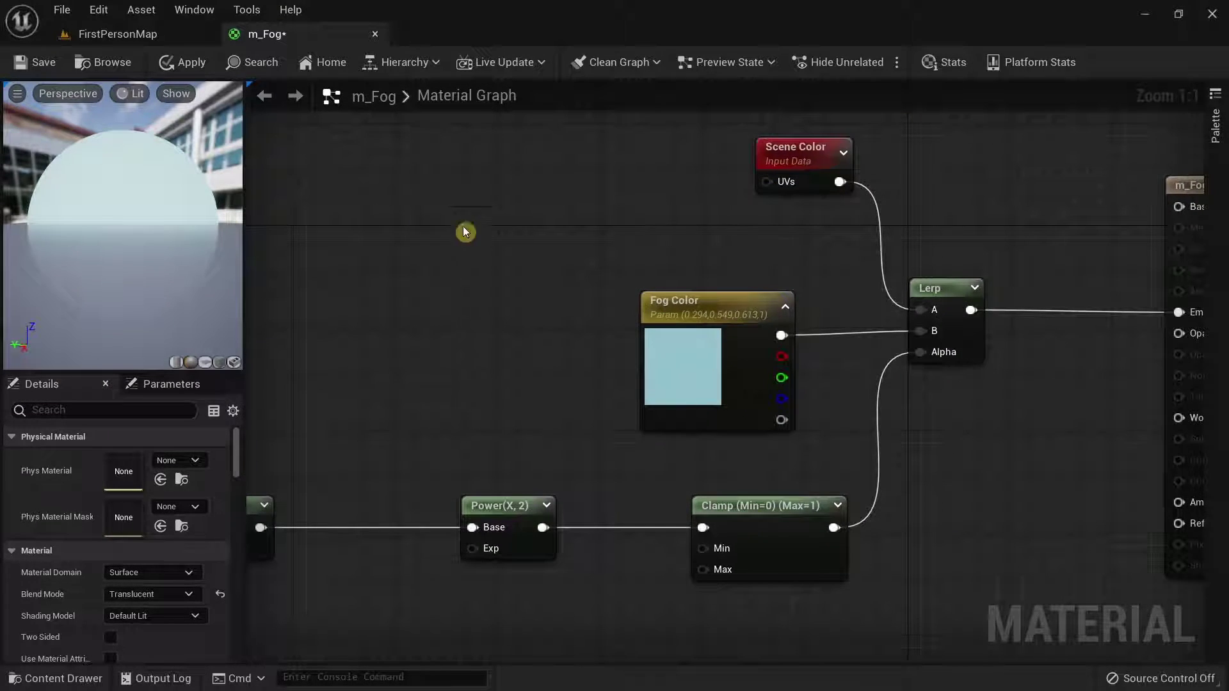
{"action": "left_click", "coordinate": [190, 65]}
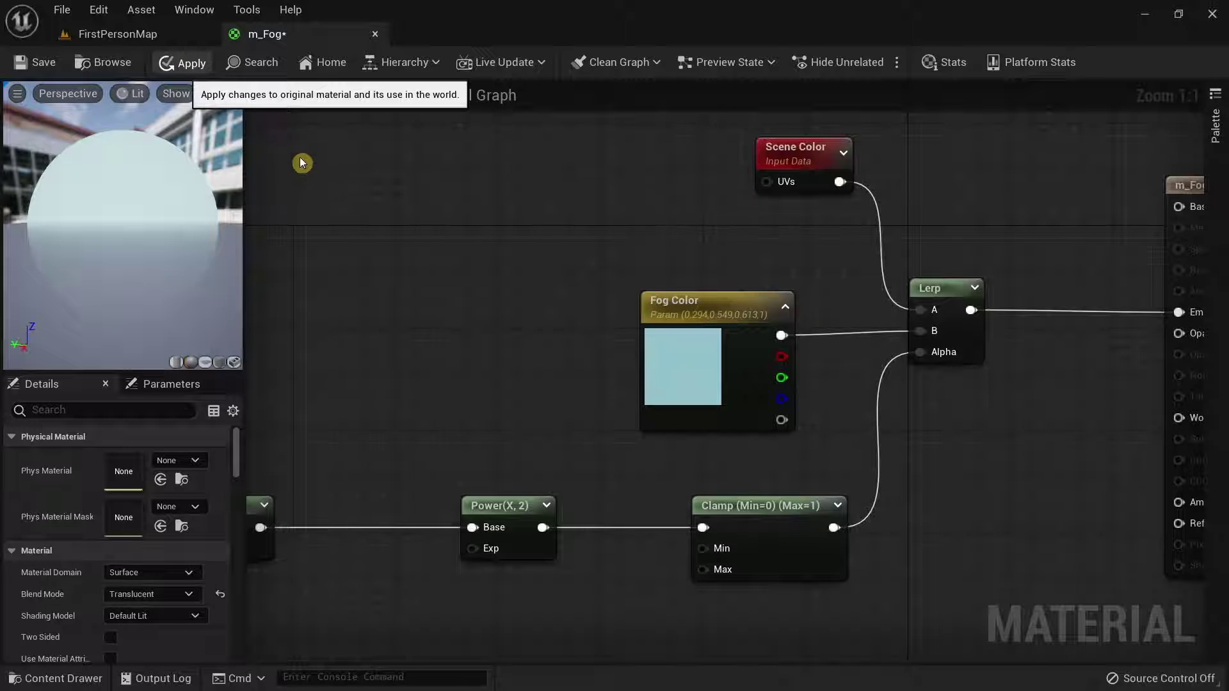
{"action": "left_click", "coordinate": [49, 63]}
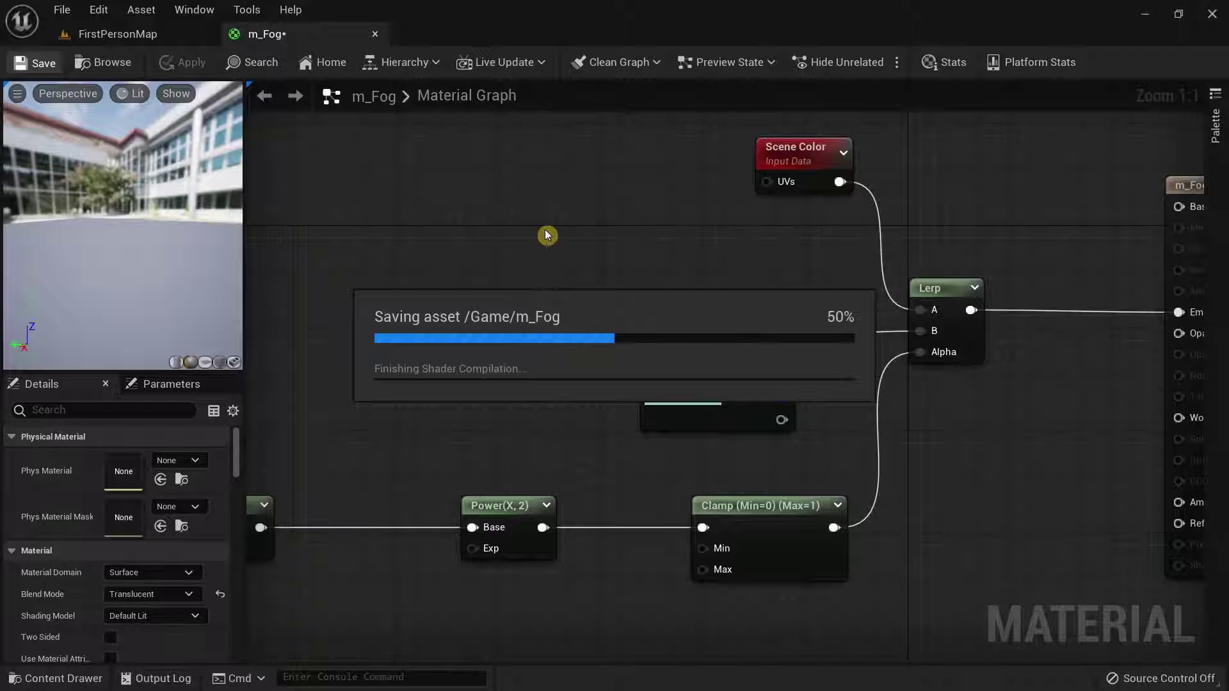
Return to FirstPersonMap and create a material instance of m_Fog in the Content folder, keeping the suggested name m_Fog_Inst
{"action": "left_click", "coordinate": [128, 34]}
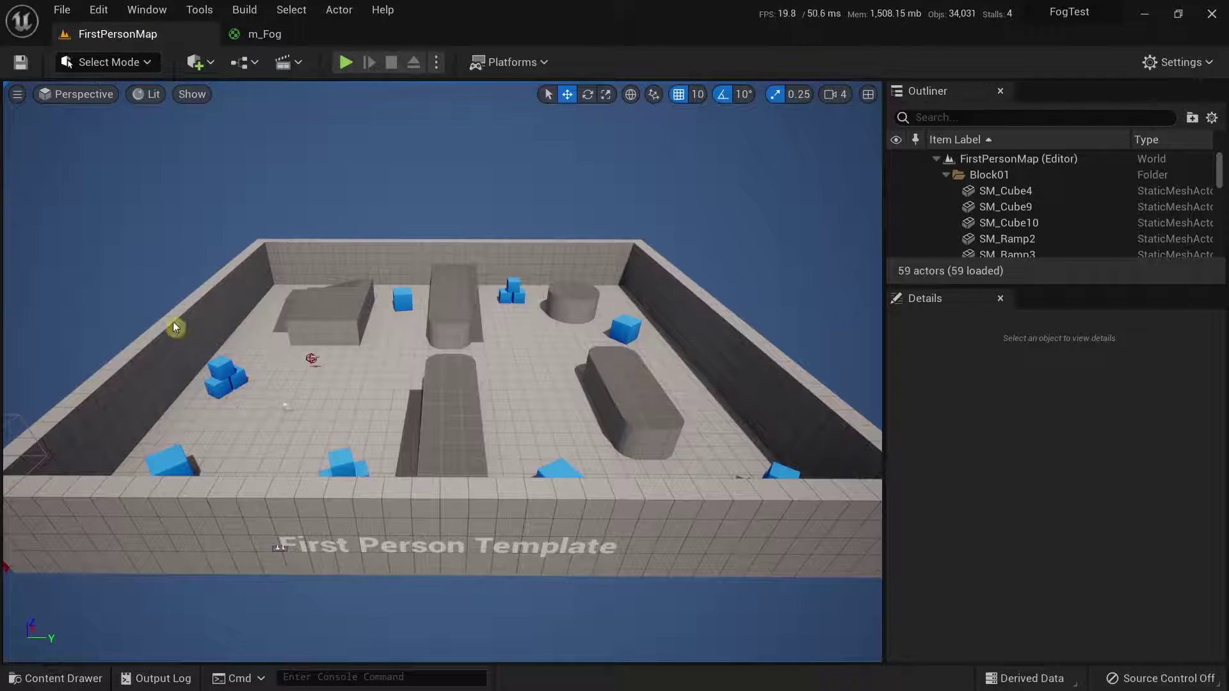
{"action": "left_click", "coordinate": [98, 680]}
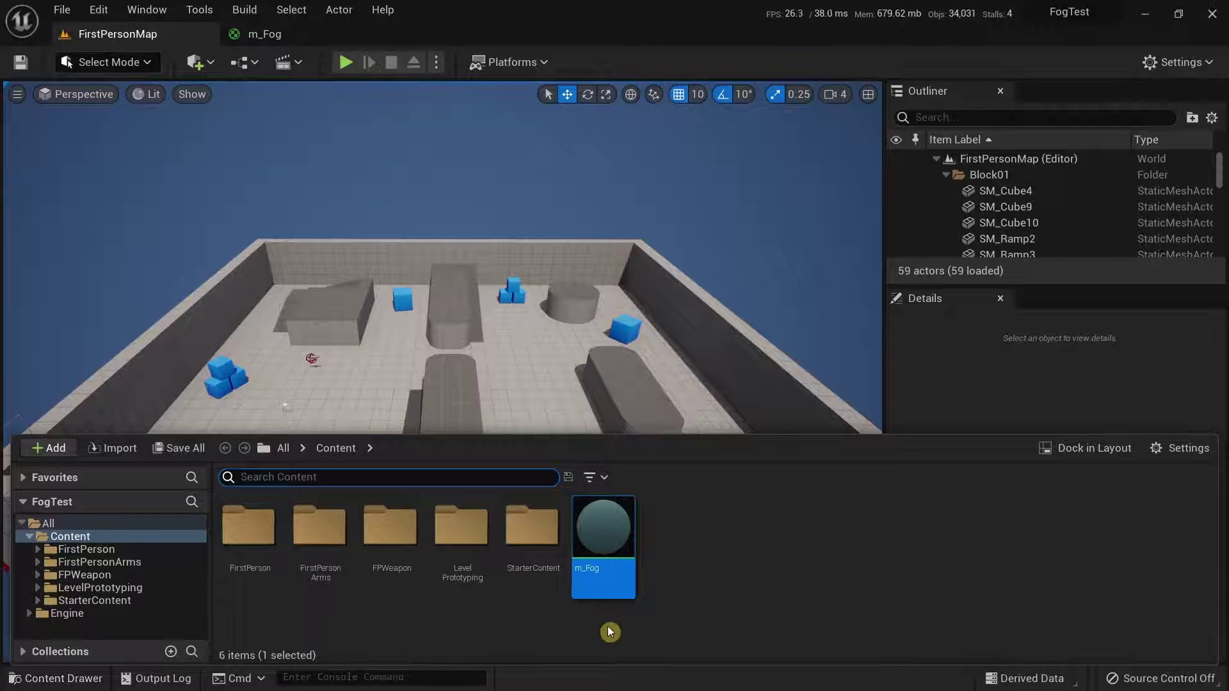
{"action": "right_click", "coordinate": [602, 535]}
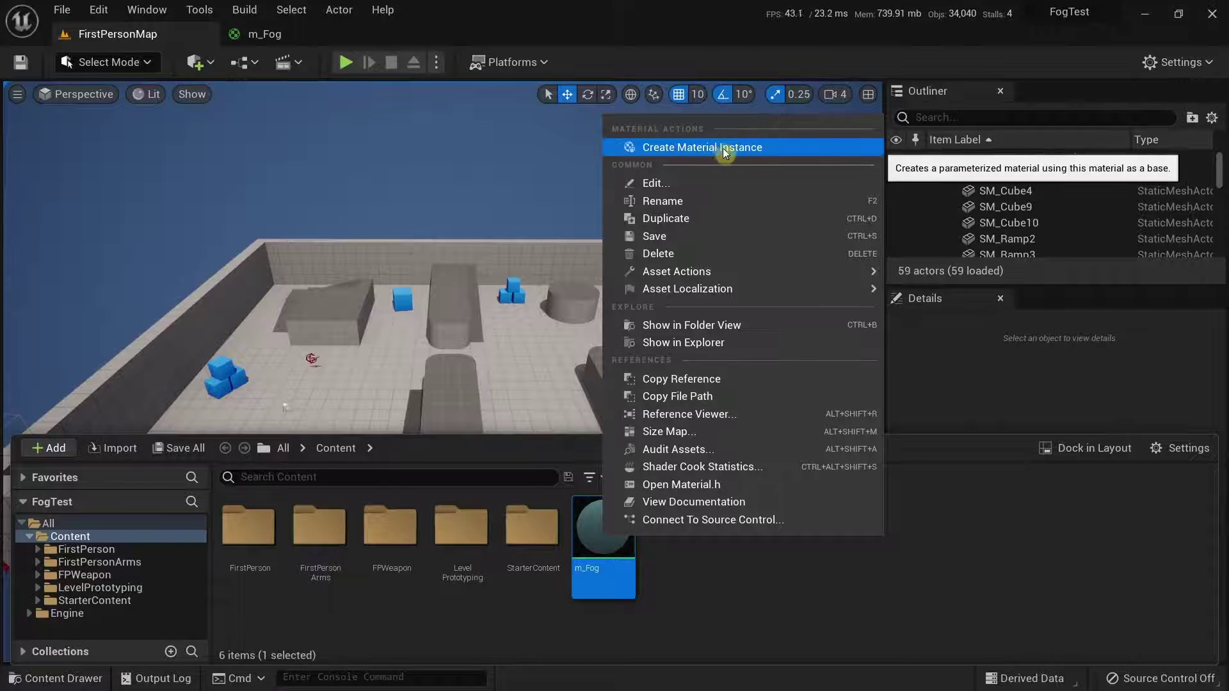
{"action": "left_click", "coordinate": [705, 566]}
{"action": "left_click", "coordinate": [708, 570]}
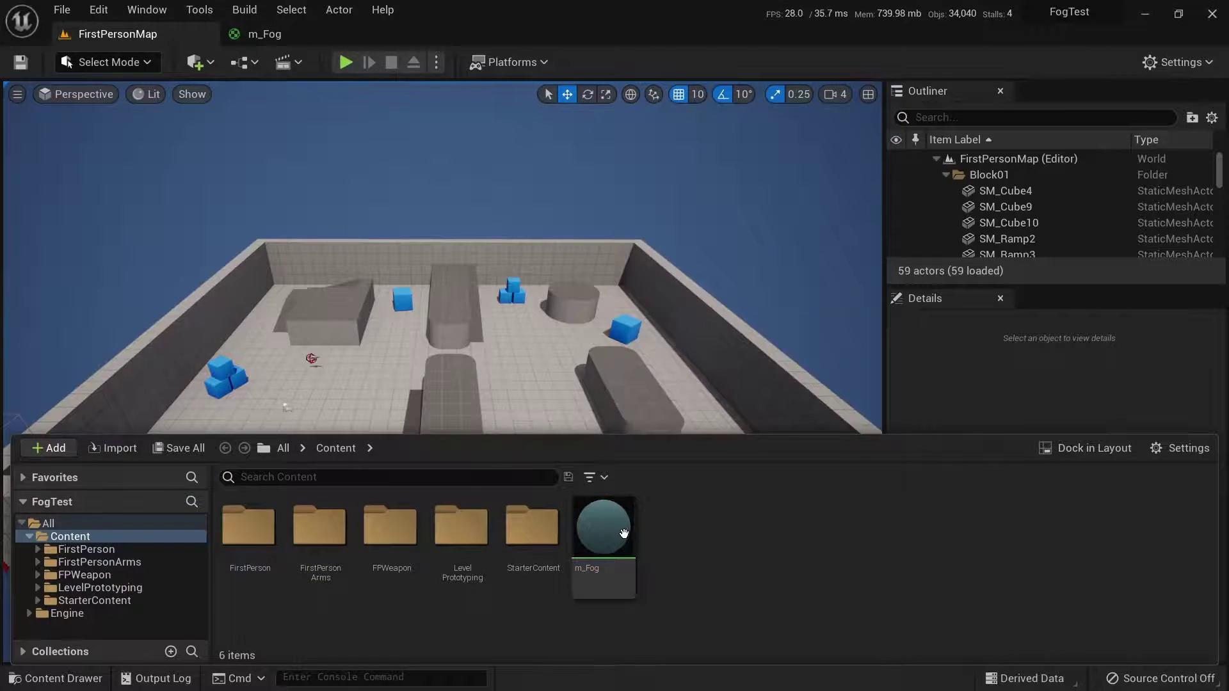
{"action": "right_click", "coordinate": [624, 531]}
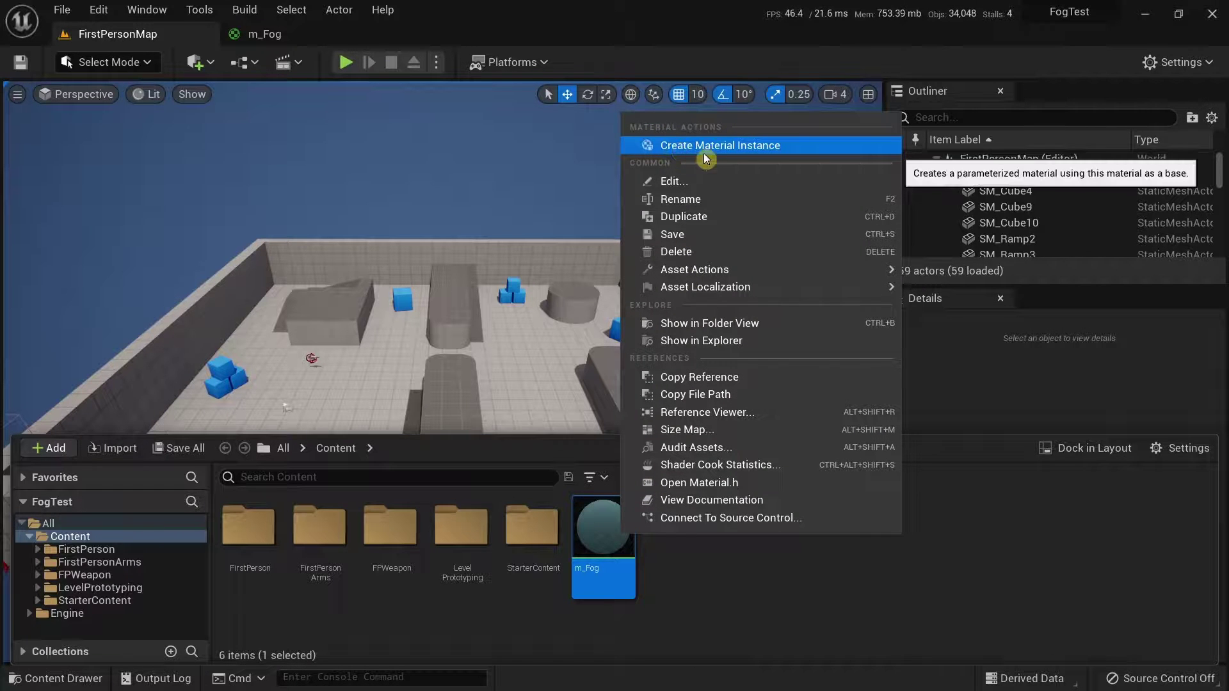
{"action": "left_click", "coordinate": [749, 147]}
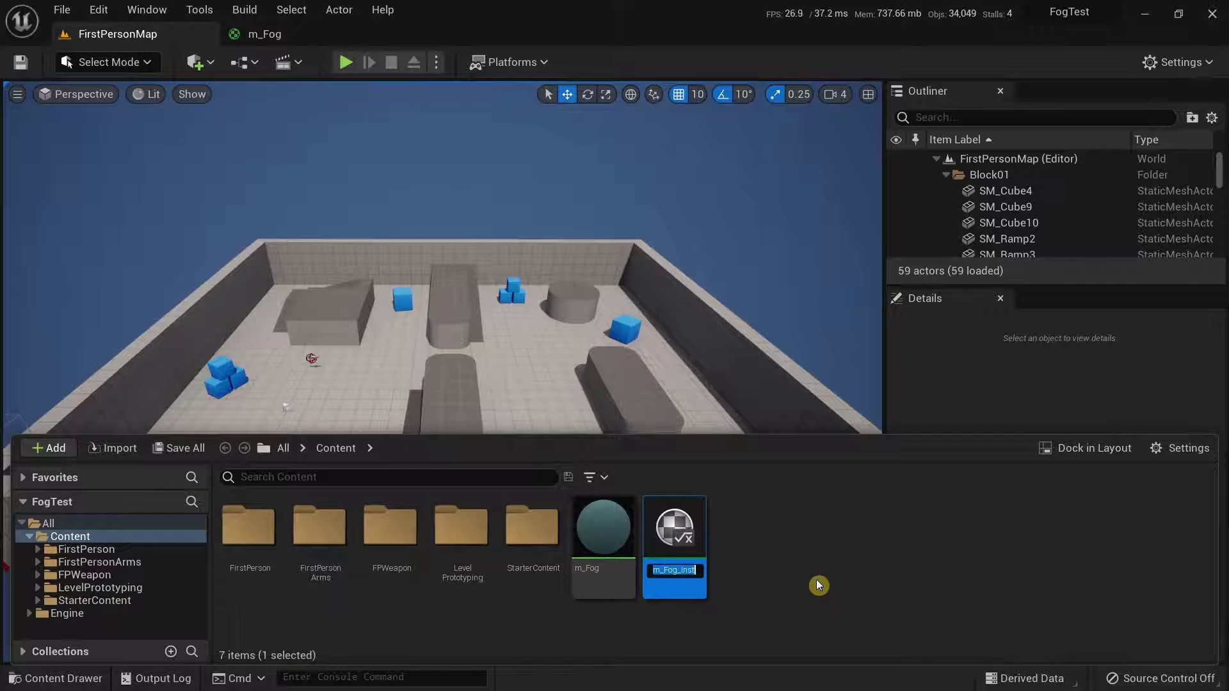
{"action": "key", "text": "Return"}
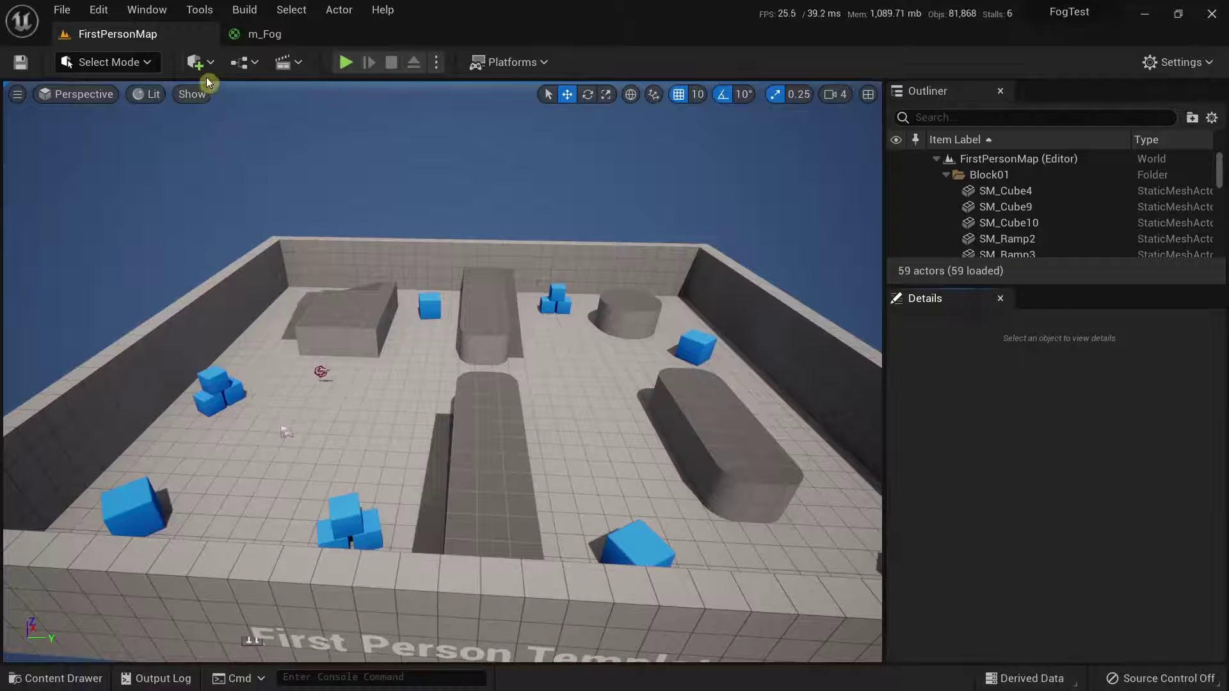
Add a Cube shape to the level and move it just above the floor between the grey blocks, at about X 1550, Y 1600, Z 140
{"action": "left_click", "coordinate": [205, 64]}
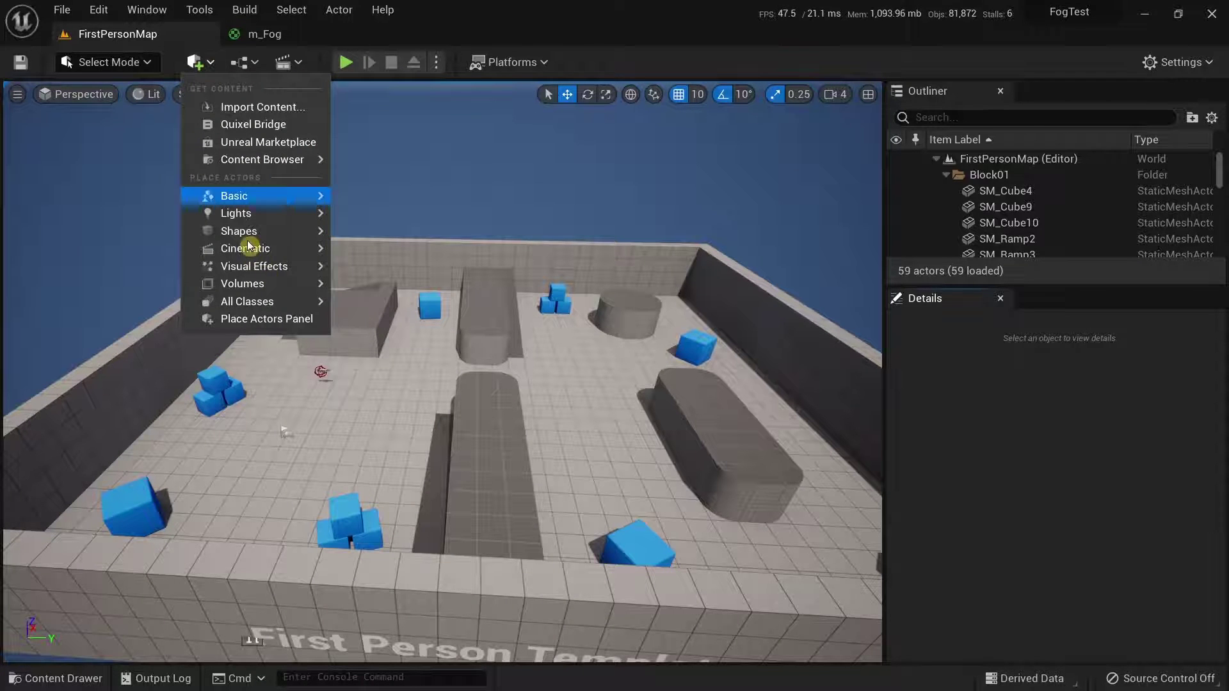
{"action": "mouse_move", "coordinate": [241, 239]}
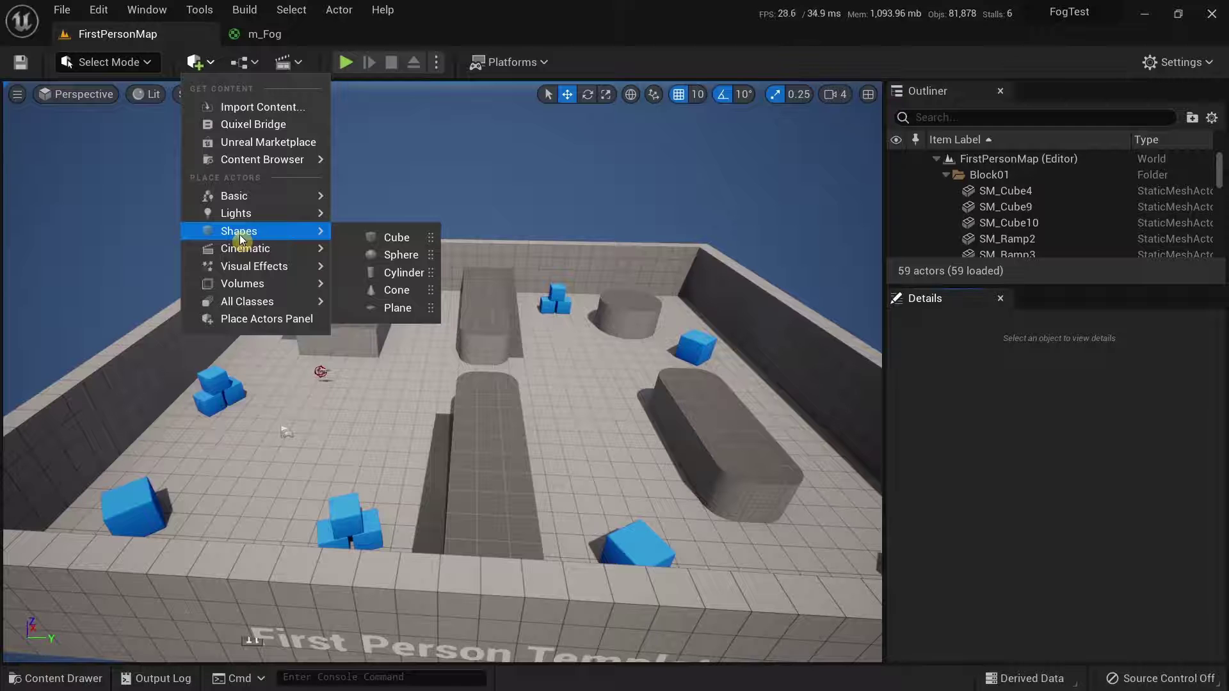
{"action": "left_click", "coordinate": [384, 240]}
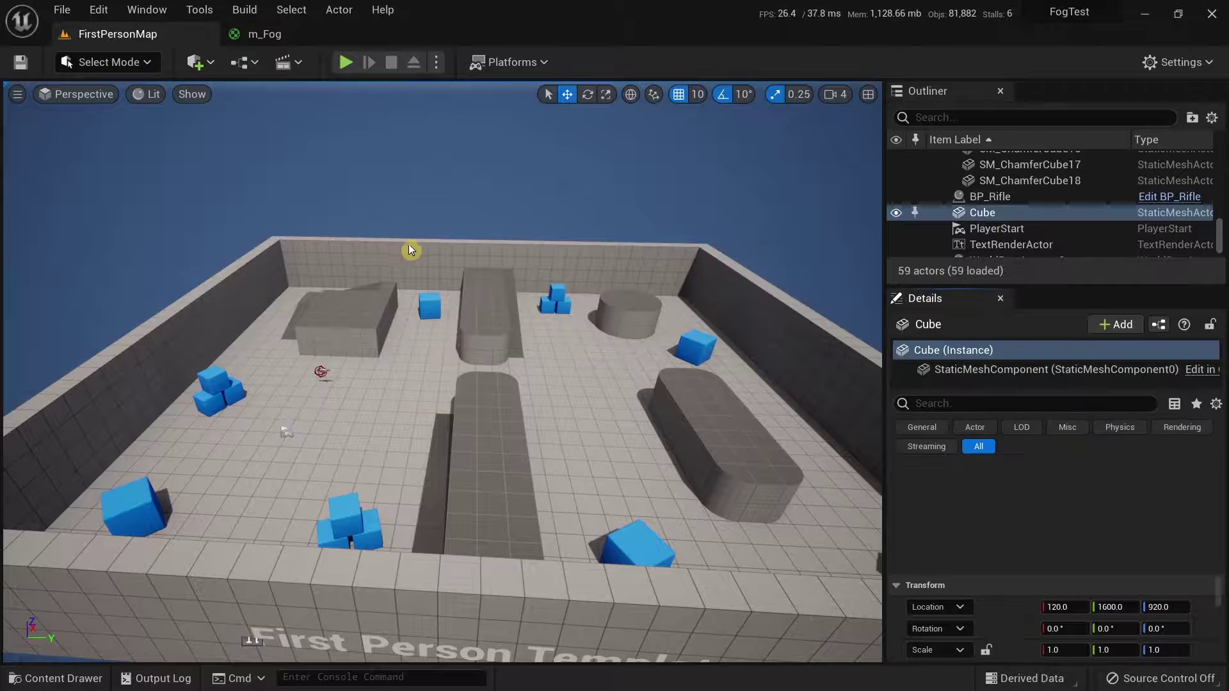
{"action": "key", "text": "f"}
{"action": "left_click_drag", "start_coordinate": [387, 409], "coordinate": [832, 428]}
{"action": "right_click_drag", "start_coordinate": [690, 446], "coordinate": [858, 375]}
{"action": "left_click_drag", "start_coordinate": [494, 325], "coordinate": [382, 395]}
{"action": "key", "text": "w"}
{"action": "right_click_drag", "start_coordinate": [382, 395], "coordinate": [358, 420]}
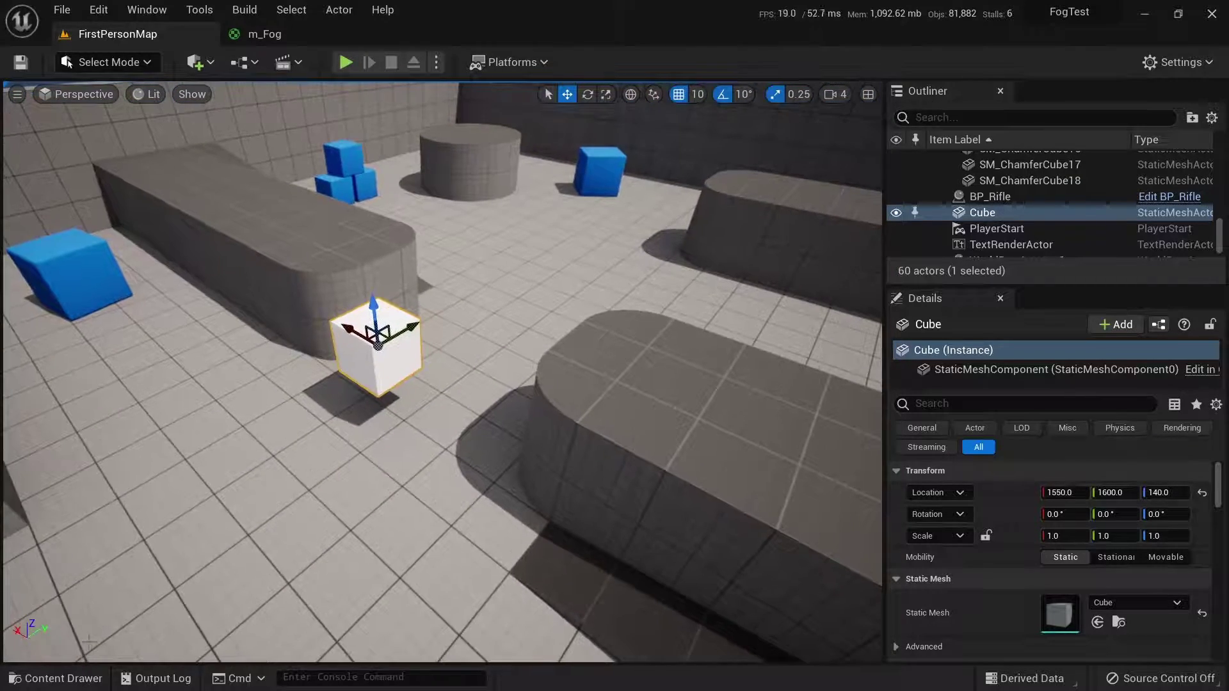
Apply the m_Fog_Inst material to the new cube in the level
{"action": "left_click", "coordinate": [87, 679]}
{"action": "left_click_drag", "start_coordinate": [674, 532], "coordinate": [424, 333]}
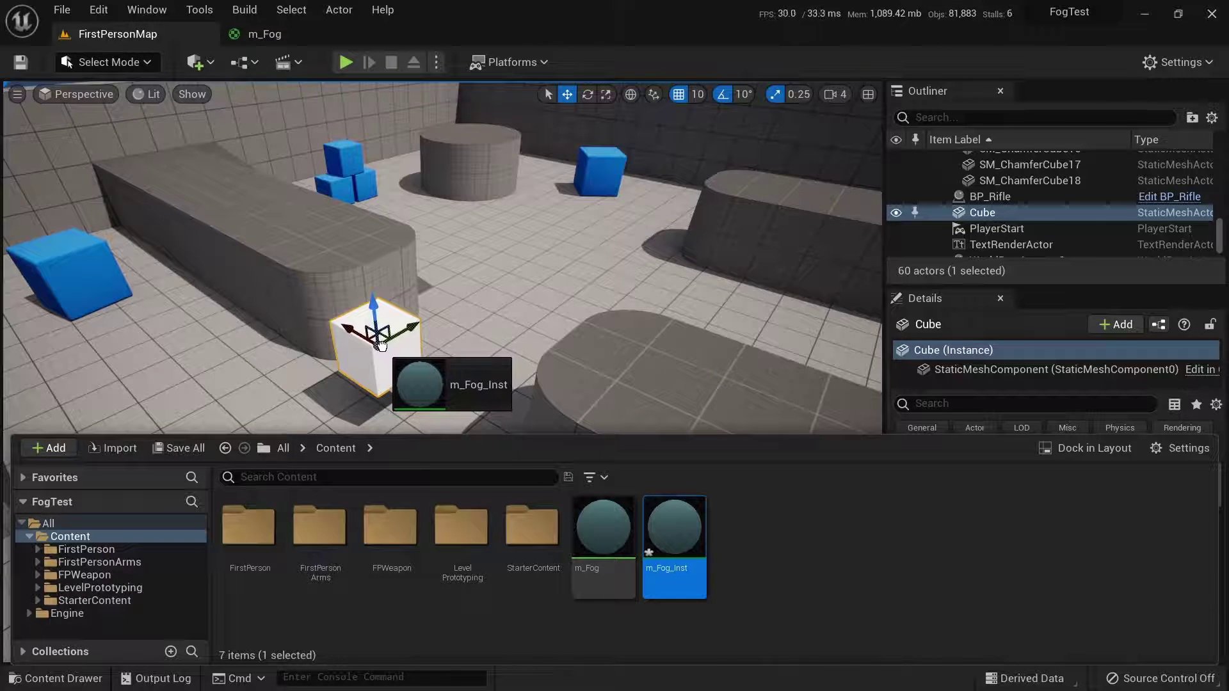
{"action": "left_click_drag", "start_coordinate": [380, 346], "coordinate": [351, 357]}
{"action": "right_click_drag", "start_coordinate": [378, 345], "coordinate": [438, 339]}
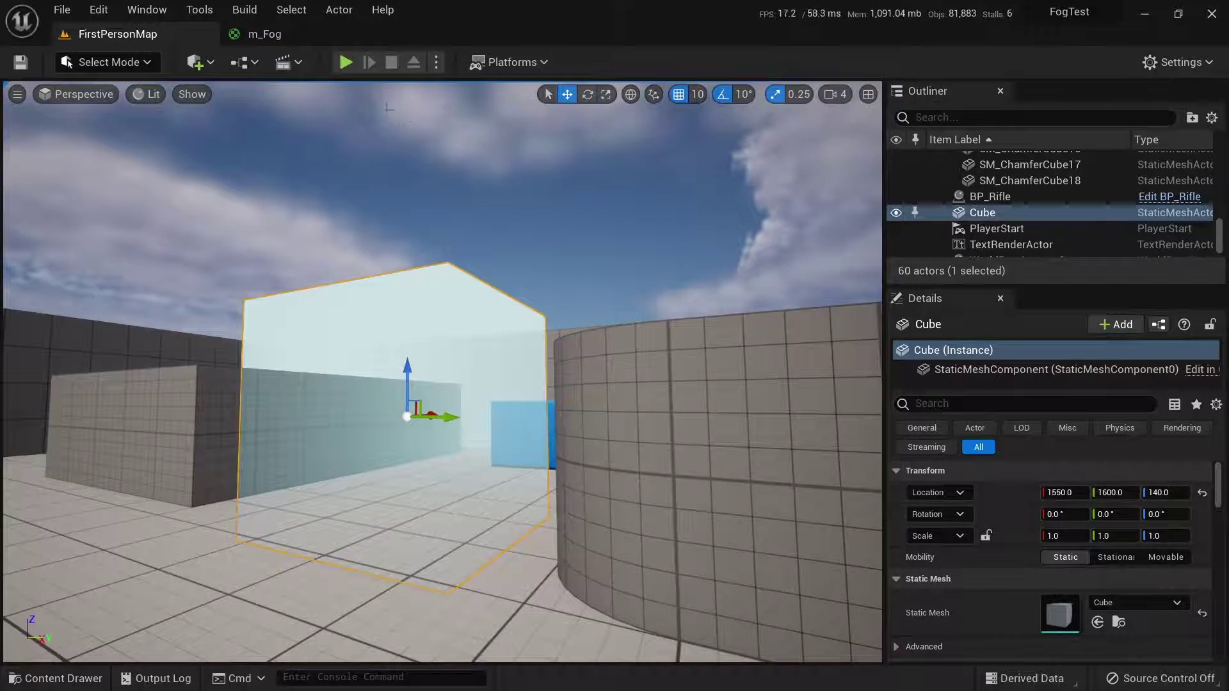
Play the level and walk around the fog cube, looking through it from several sides
{"action": "key", "text": "alt+p"}
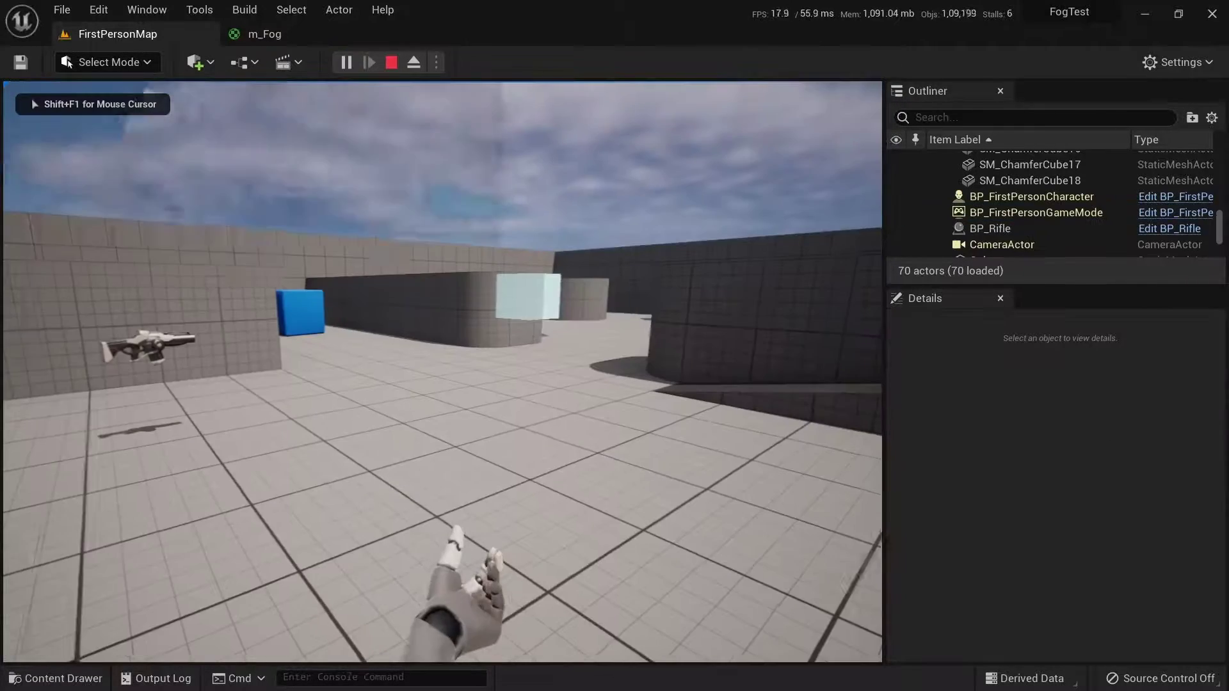
{"action": "key", "text": "w"}
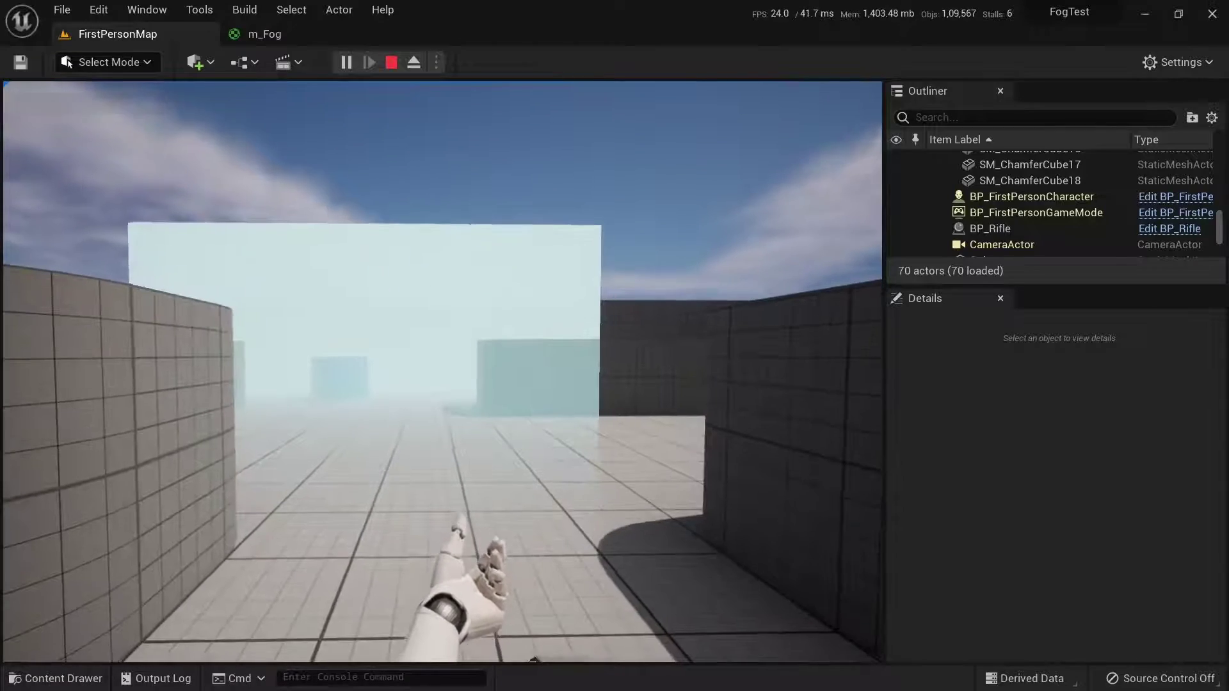
{"action": "key", "text": "w"}
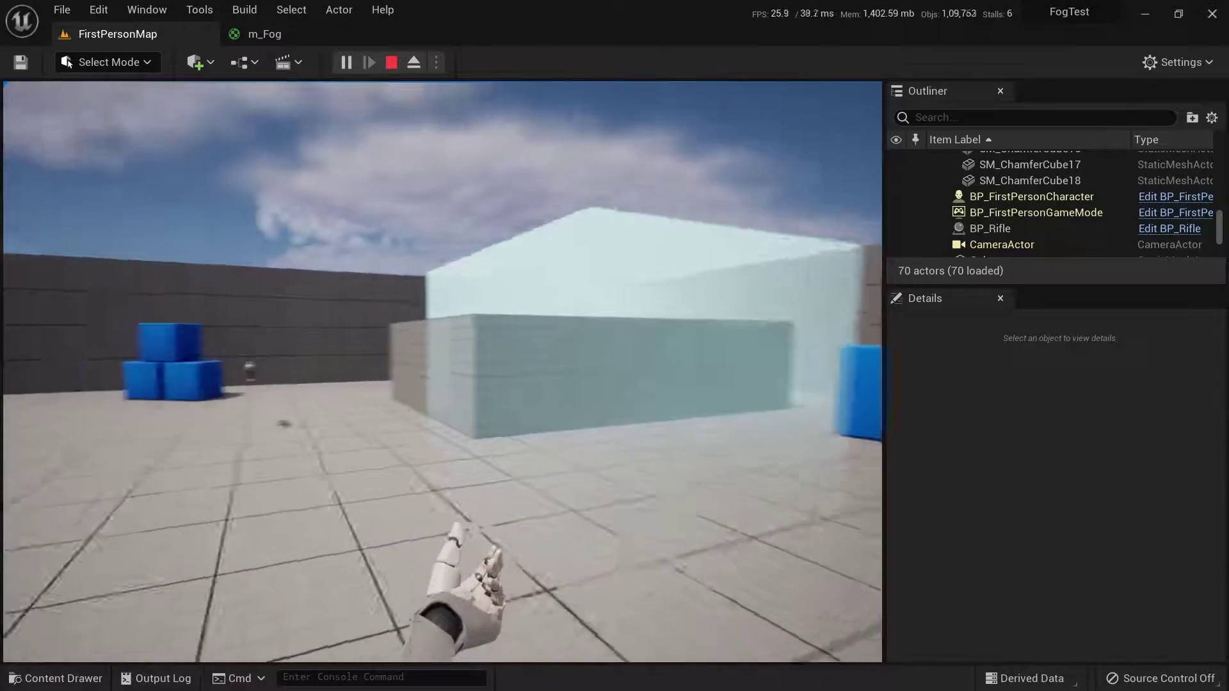
{"action": "key", "text": "d"}
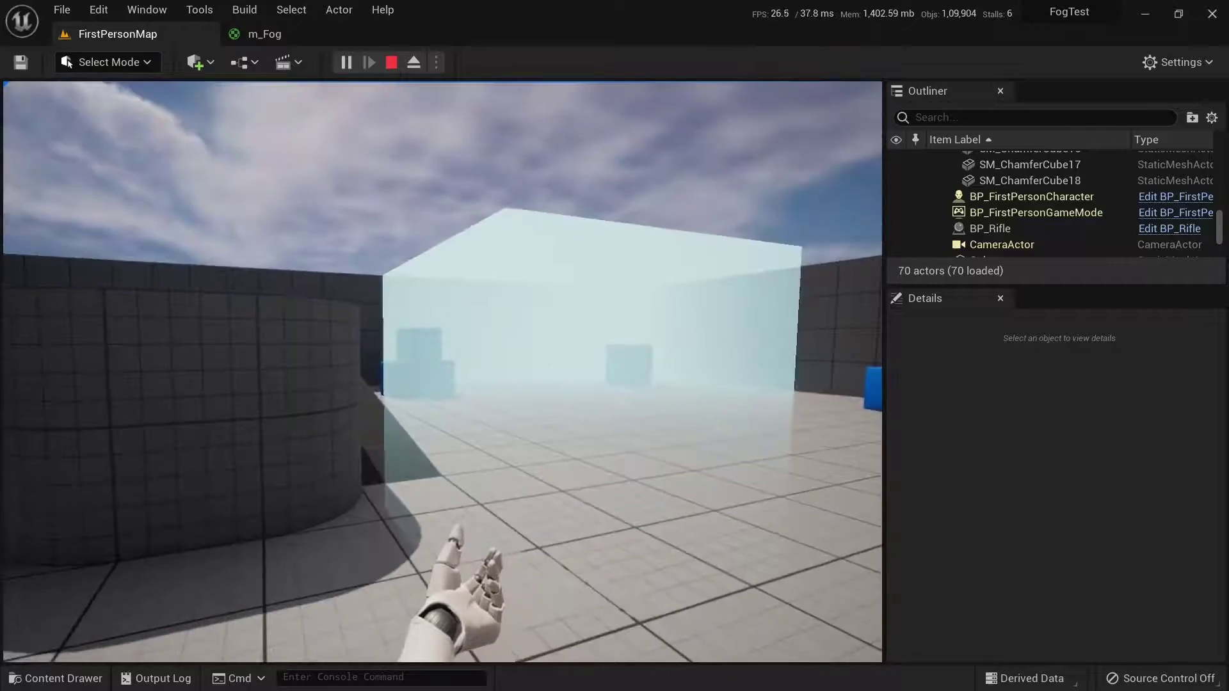
{"action": "key", "text": "w"}
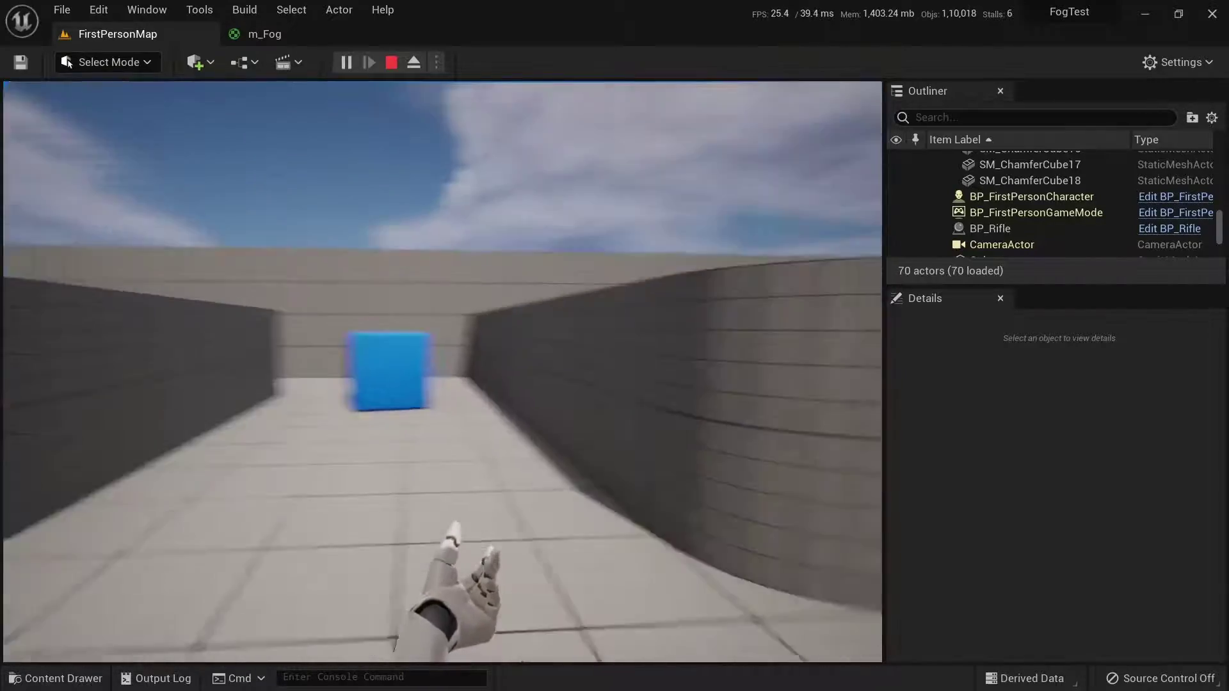
{"action": "key", "text": "w"}
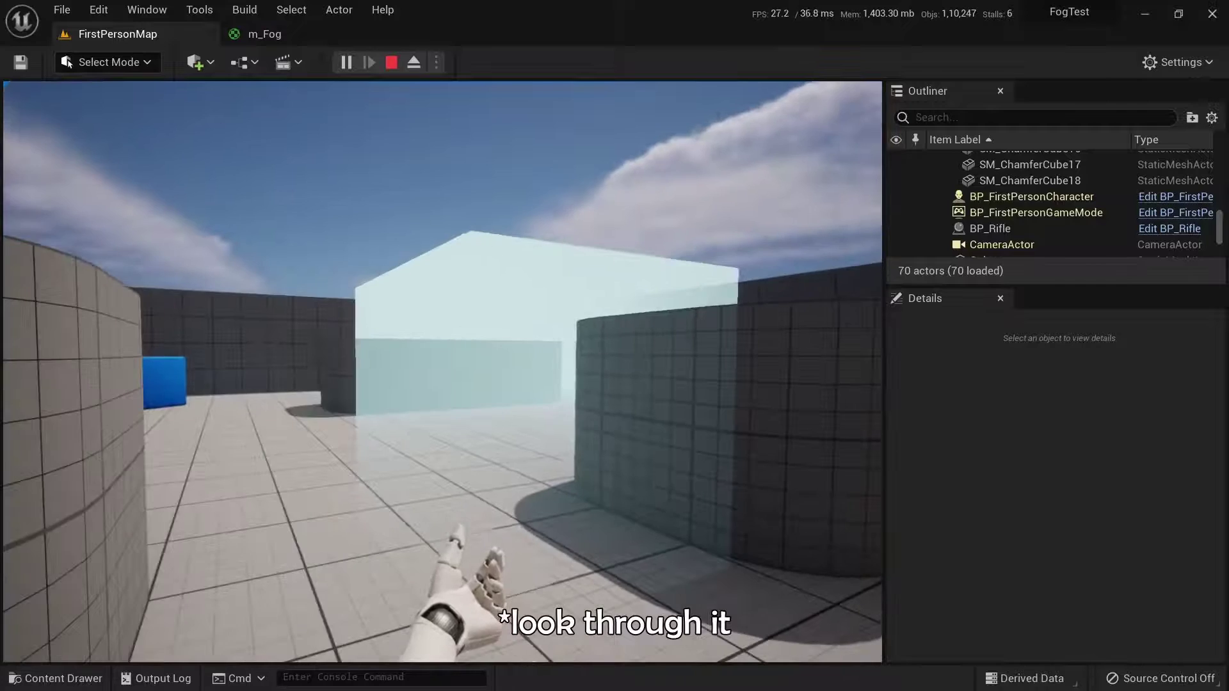
{"action": "key", "text": "w"}
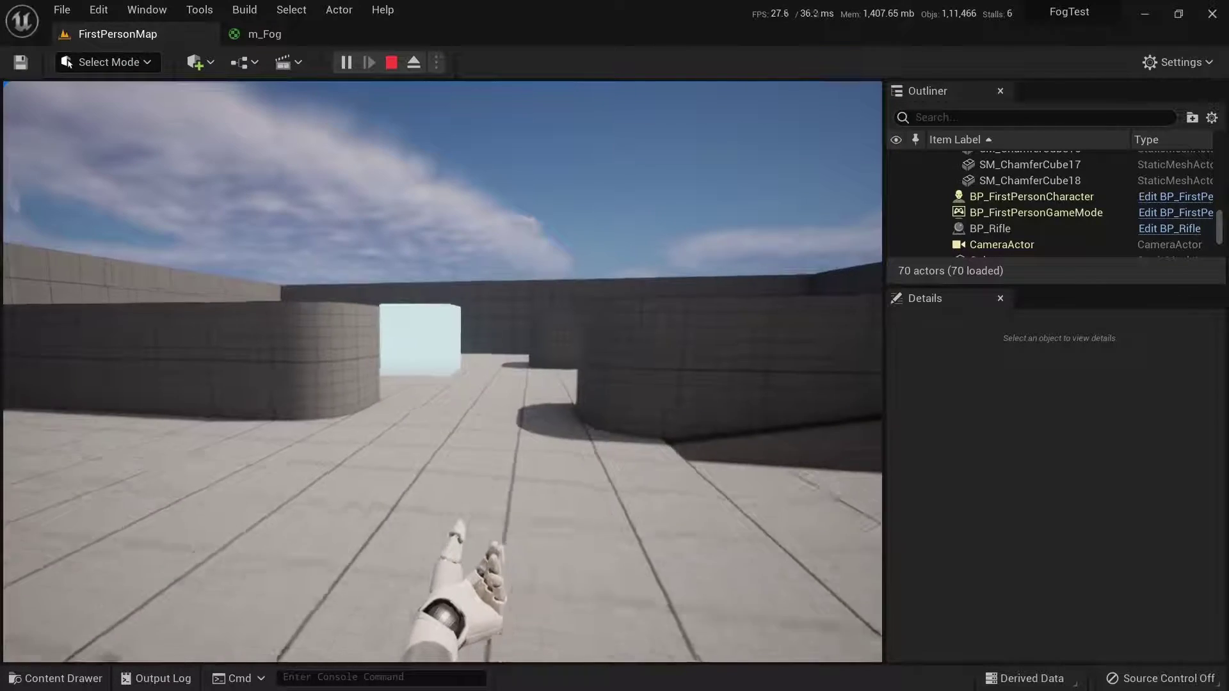
Pick up the rifle in the play session and compare the fog cube's look from far away and close up
{"action": "key", "text": "w"}
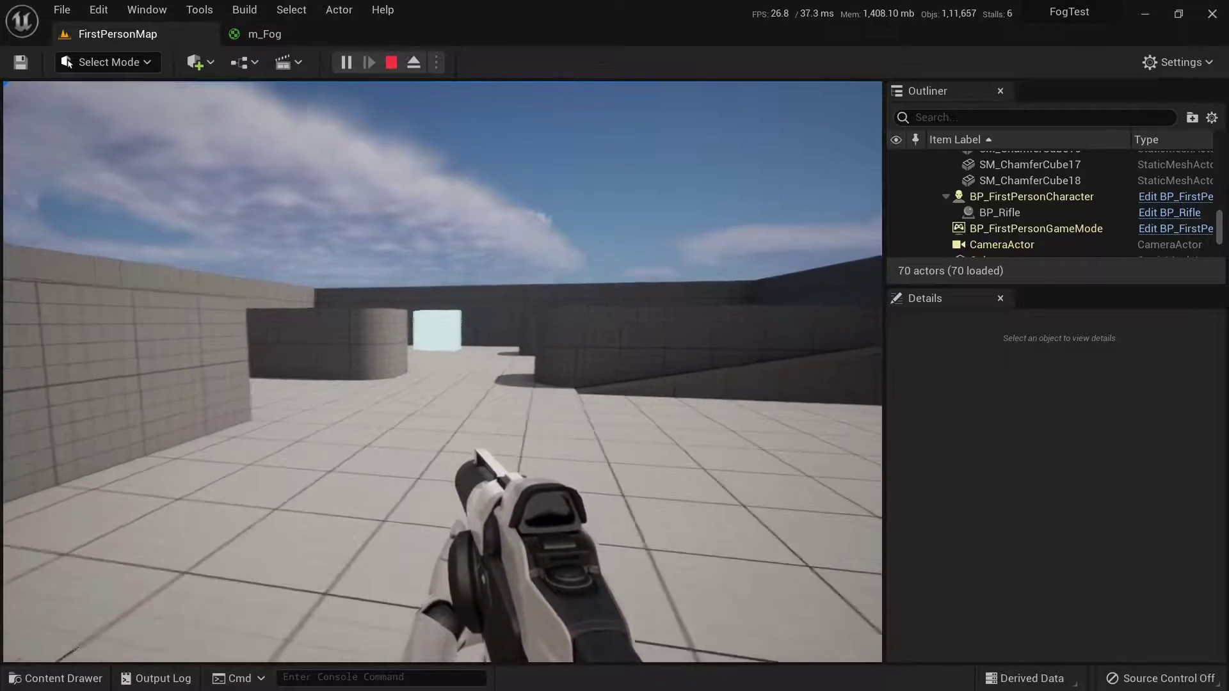
{"action": "key", "text": "d"}
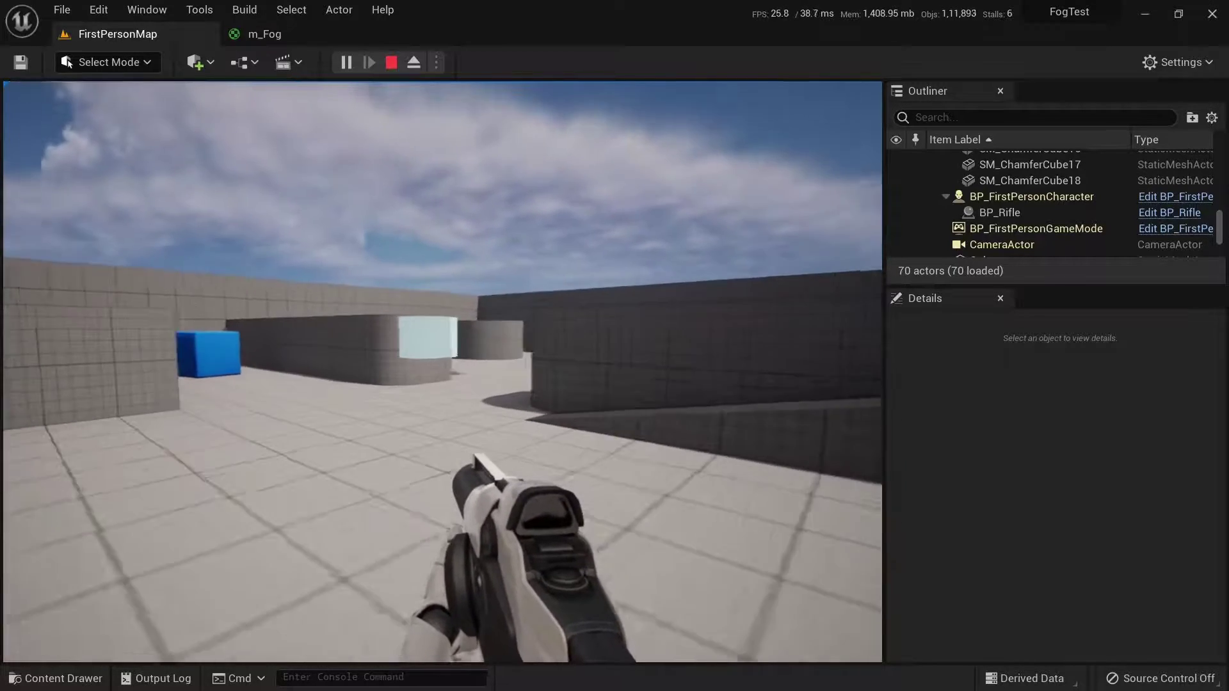
{"action": "key", "text": "d"}
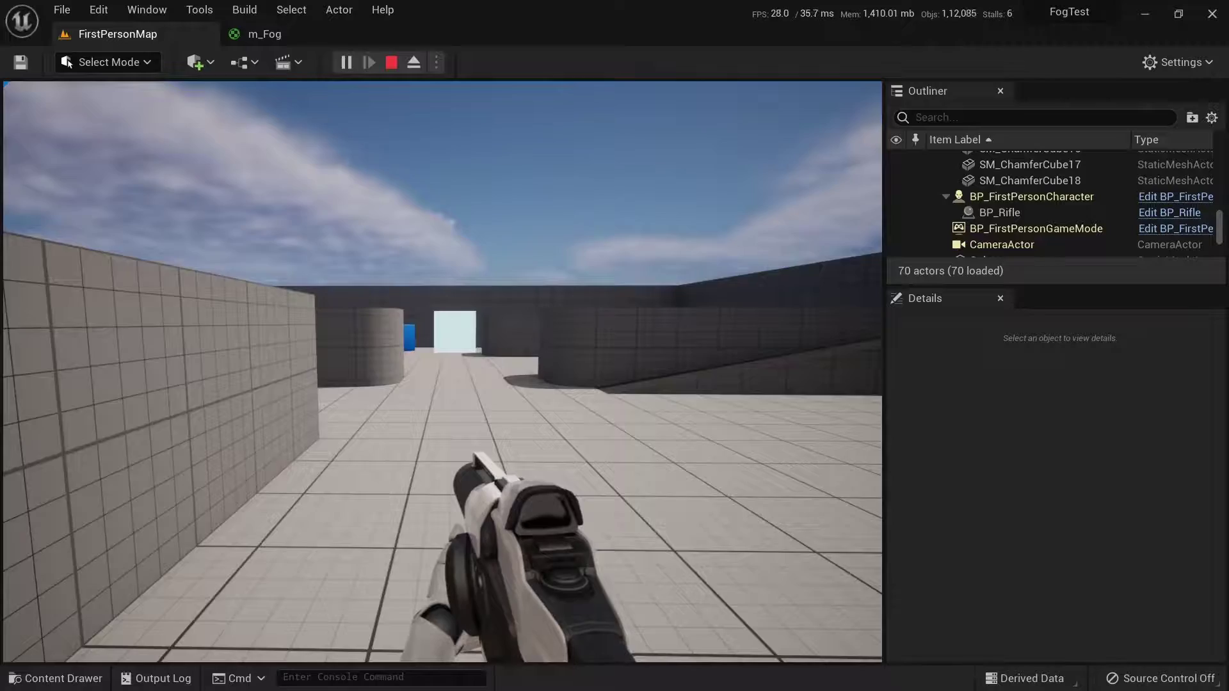
{"action": "key", "text": "w"}
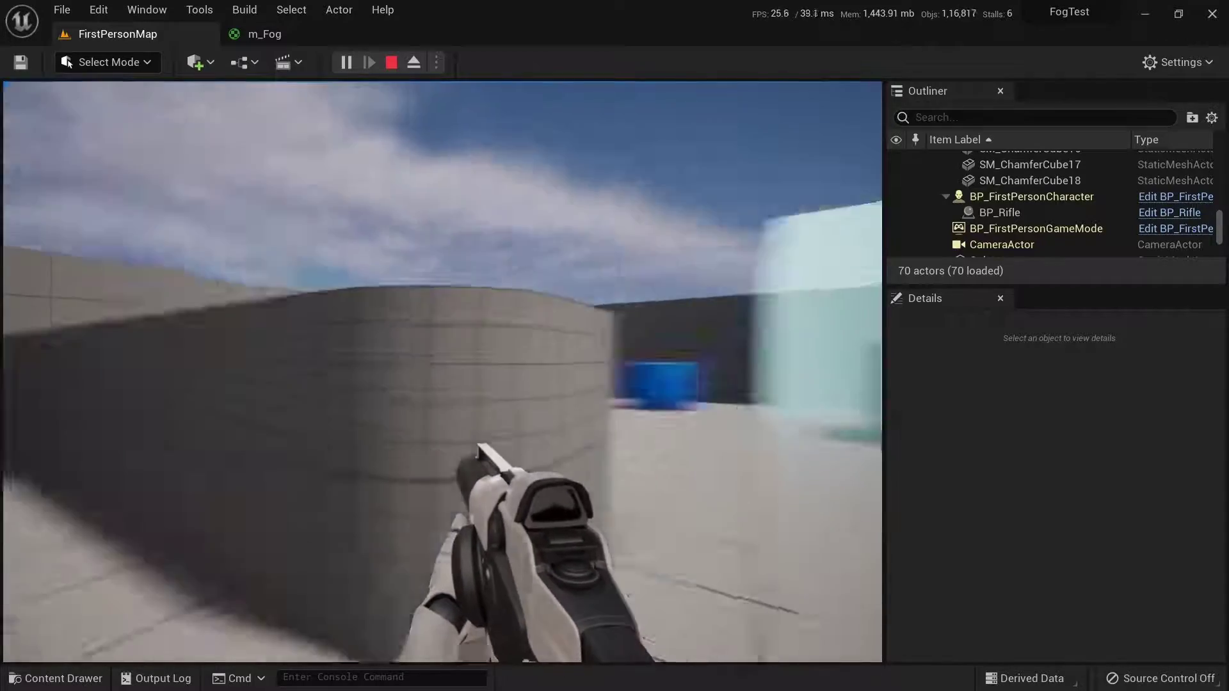
{"action": "key", "text": "w"}
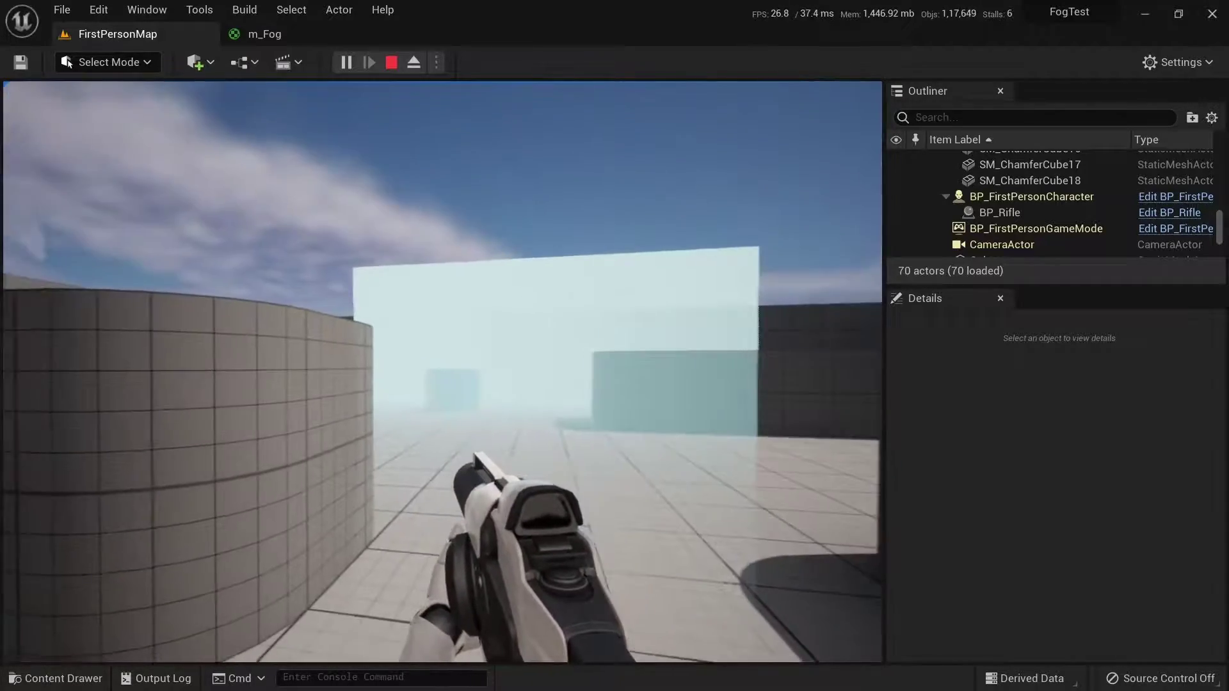
{"action": "key", "text": "a"}
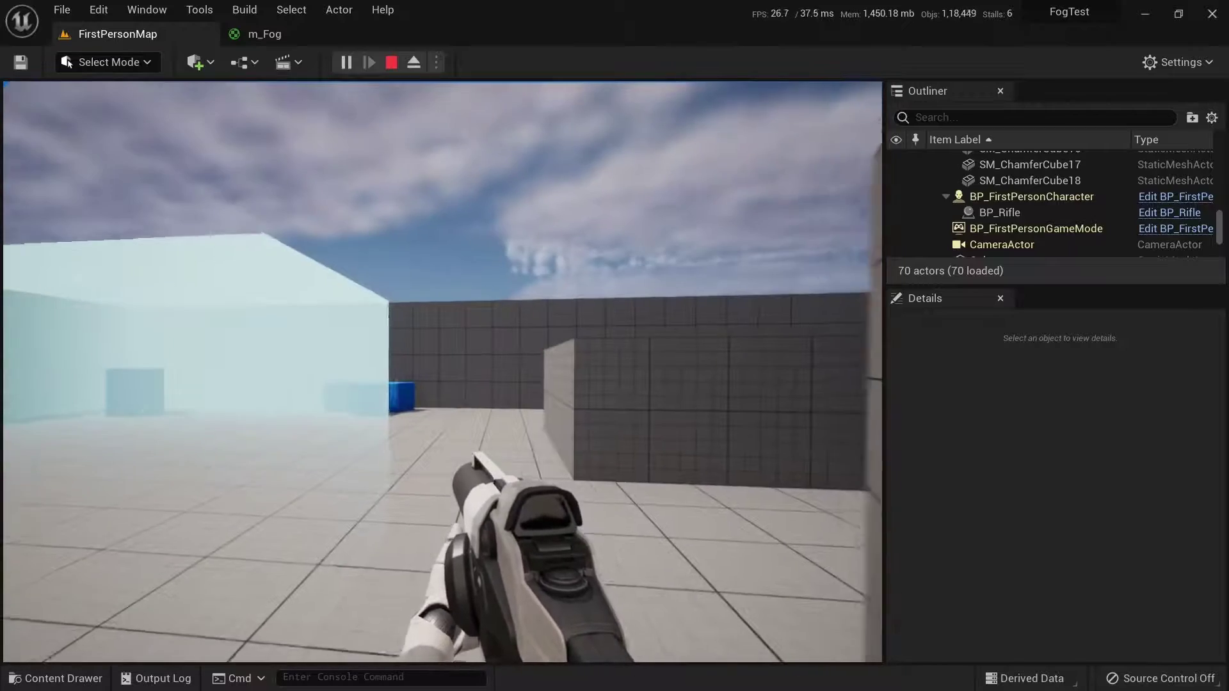
{"action": "key", "text": "d"}
{"action": "key", "text": "w"}
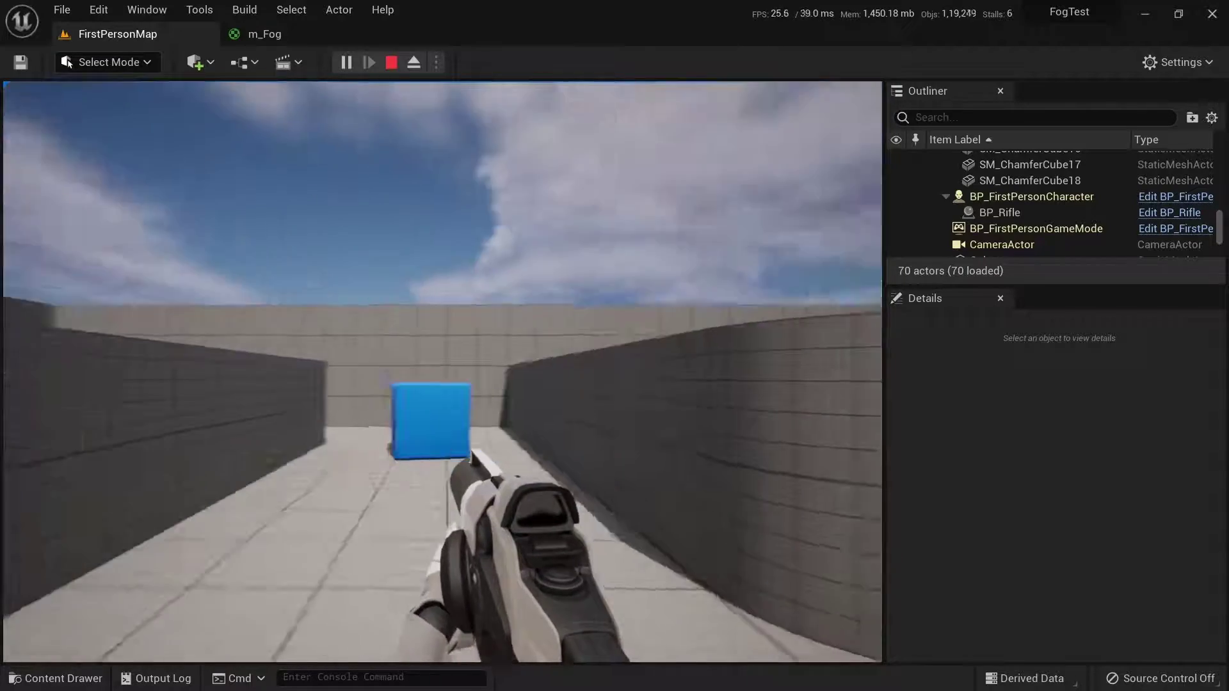
{"action": "key", "text": "w"}
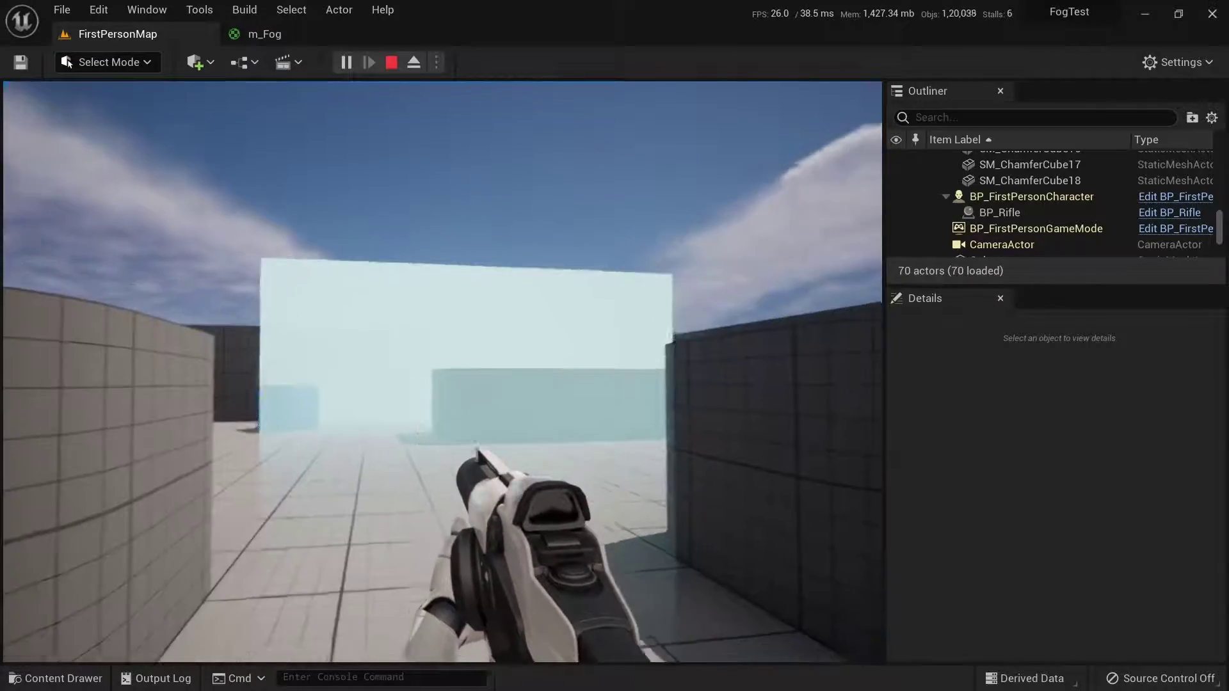
{"action": "key", "text": "w"}
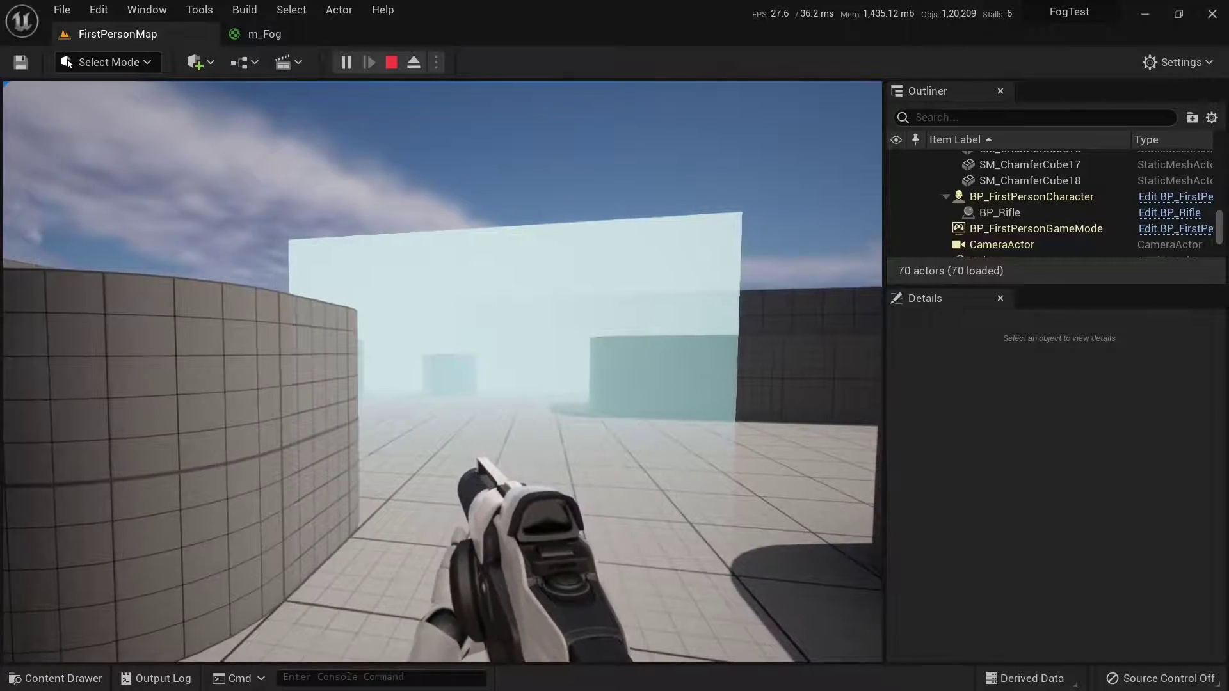
{"action": "key", "text": "w"}
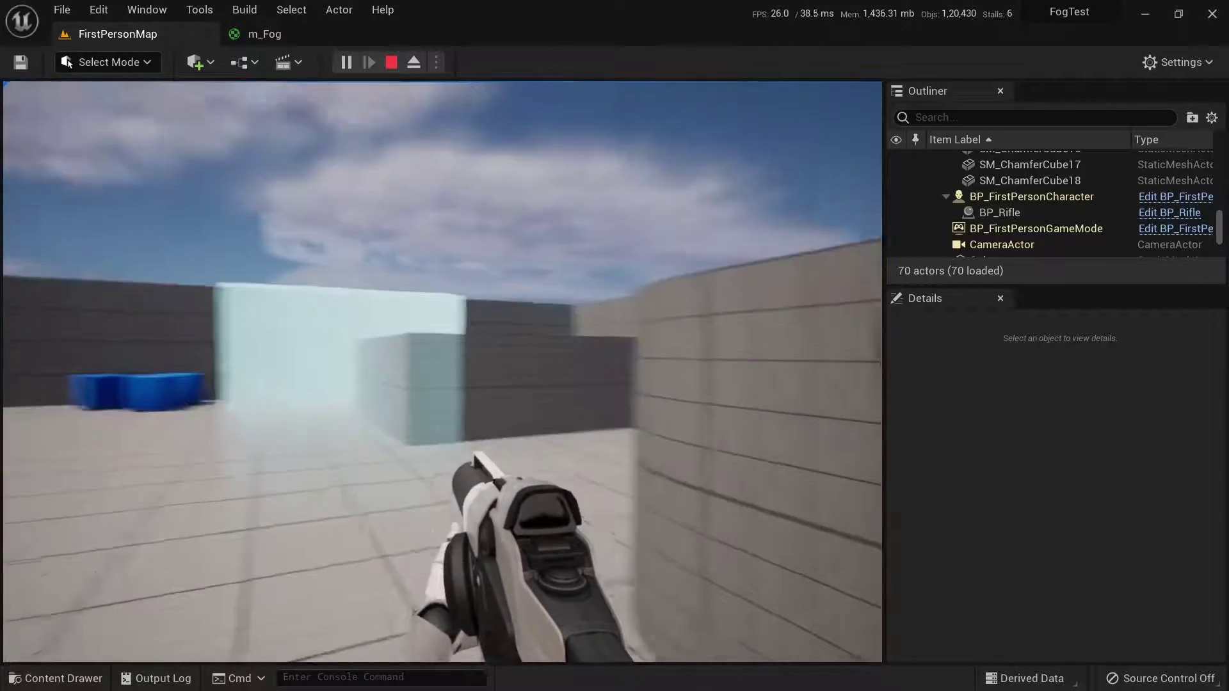
{"action": "key", "text": "w"}
{"action": "key", "text": "s"}
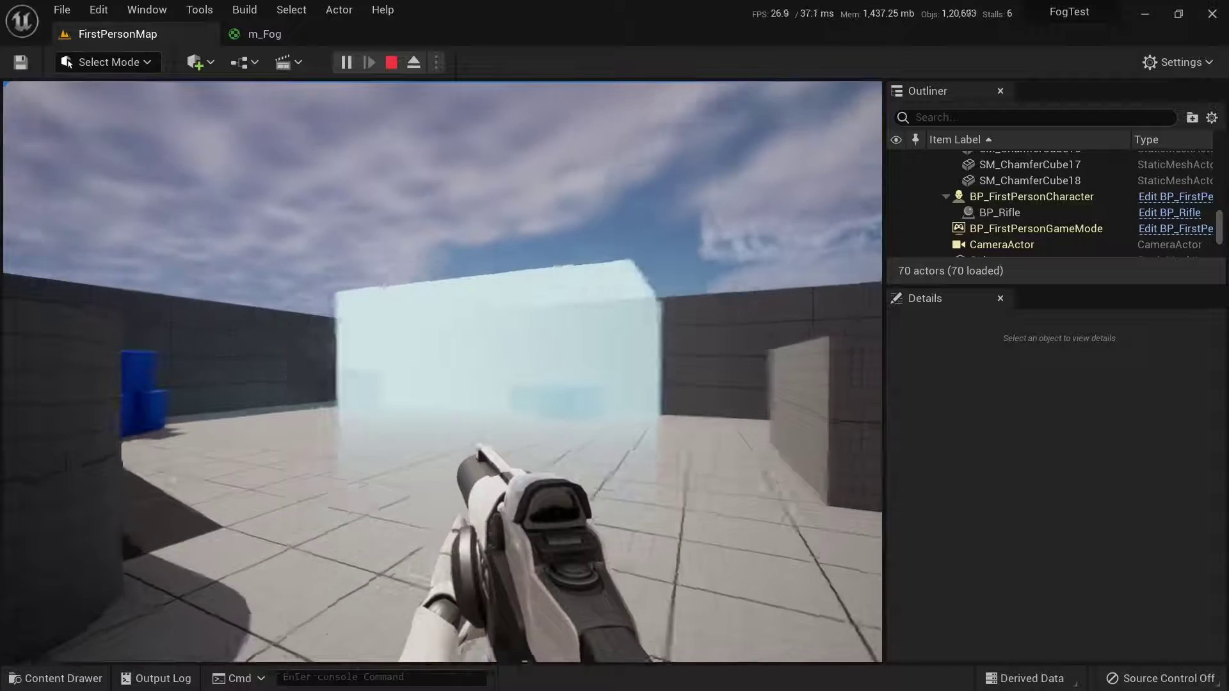
{"action": "key", "text": "a"}
{"action": "key", "text": "a"}
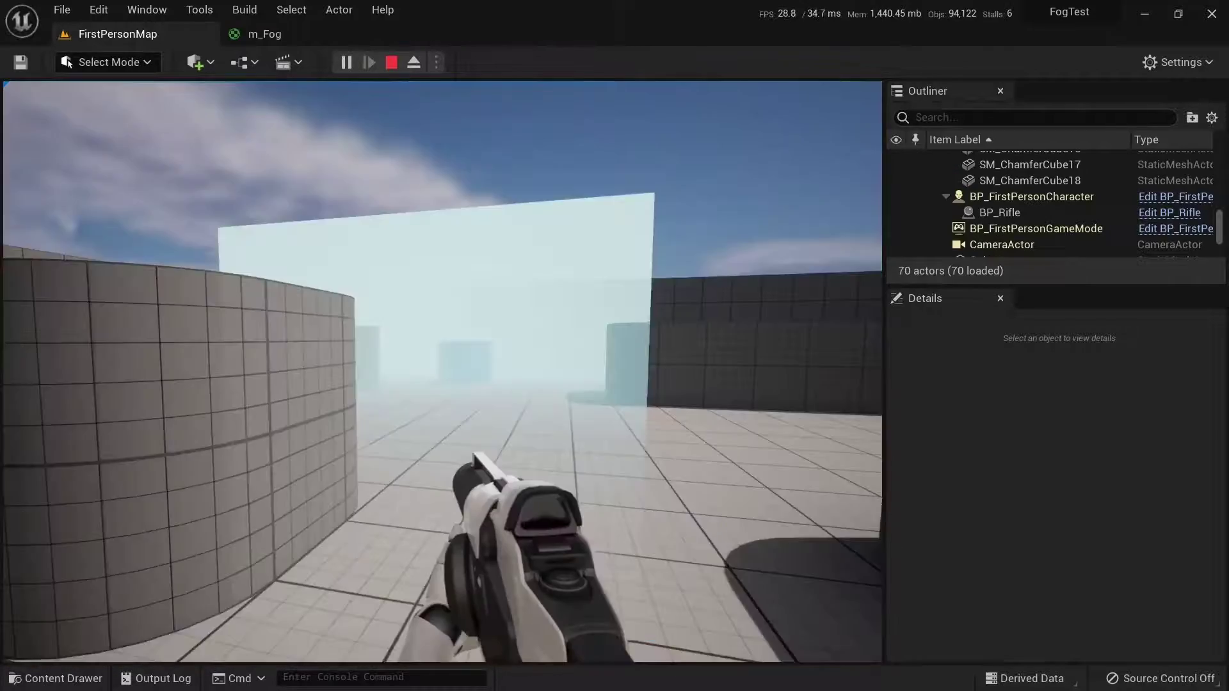
{"action": "key", "text": "w"}
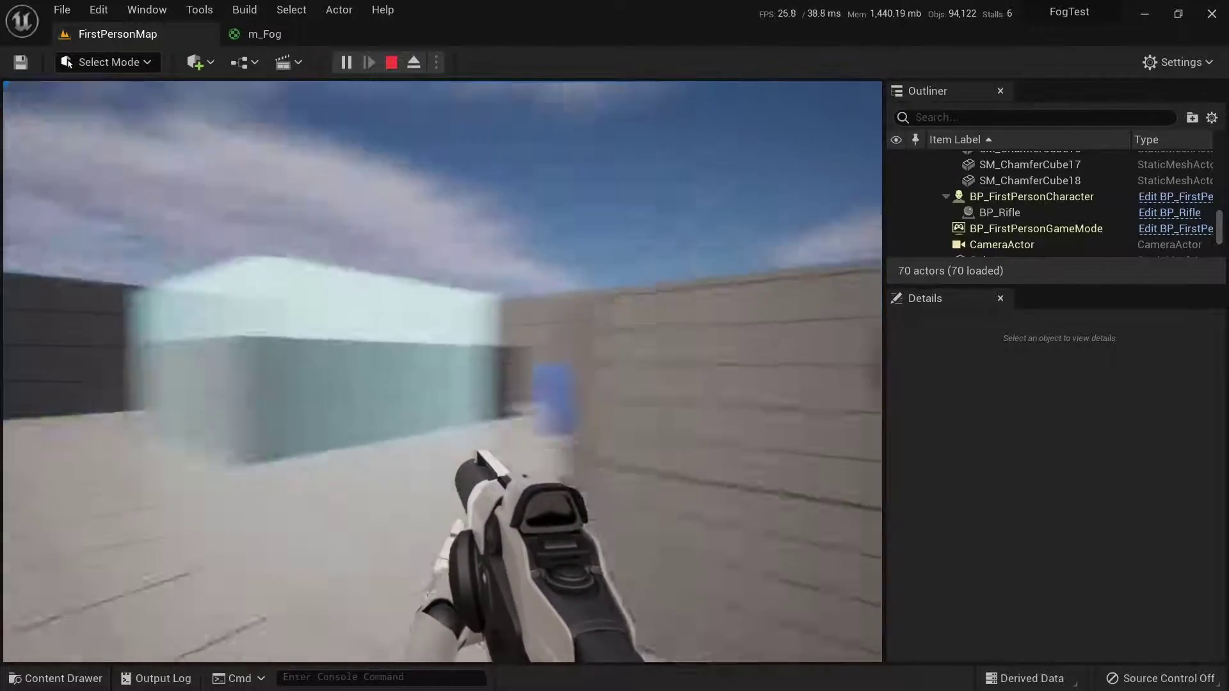
{"action": "key", "text": "a"}
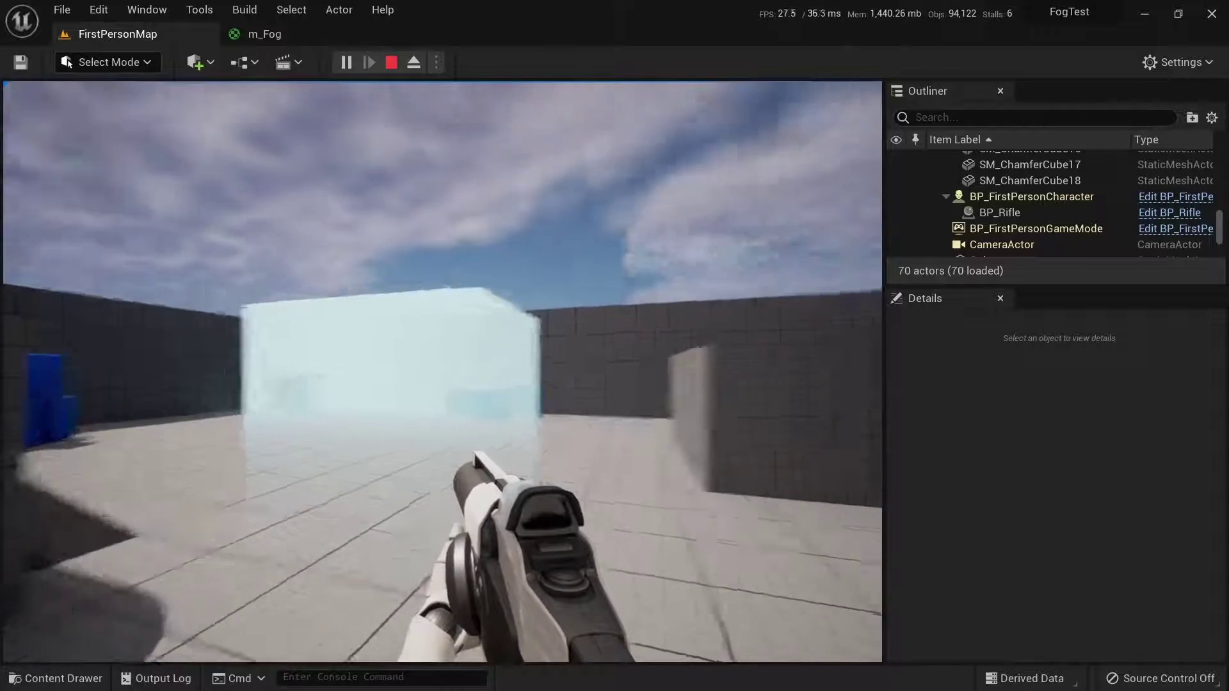
{"action": "key", "text": "w"}
{"action": "key", "text": "d"}
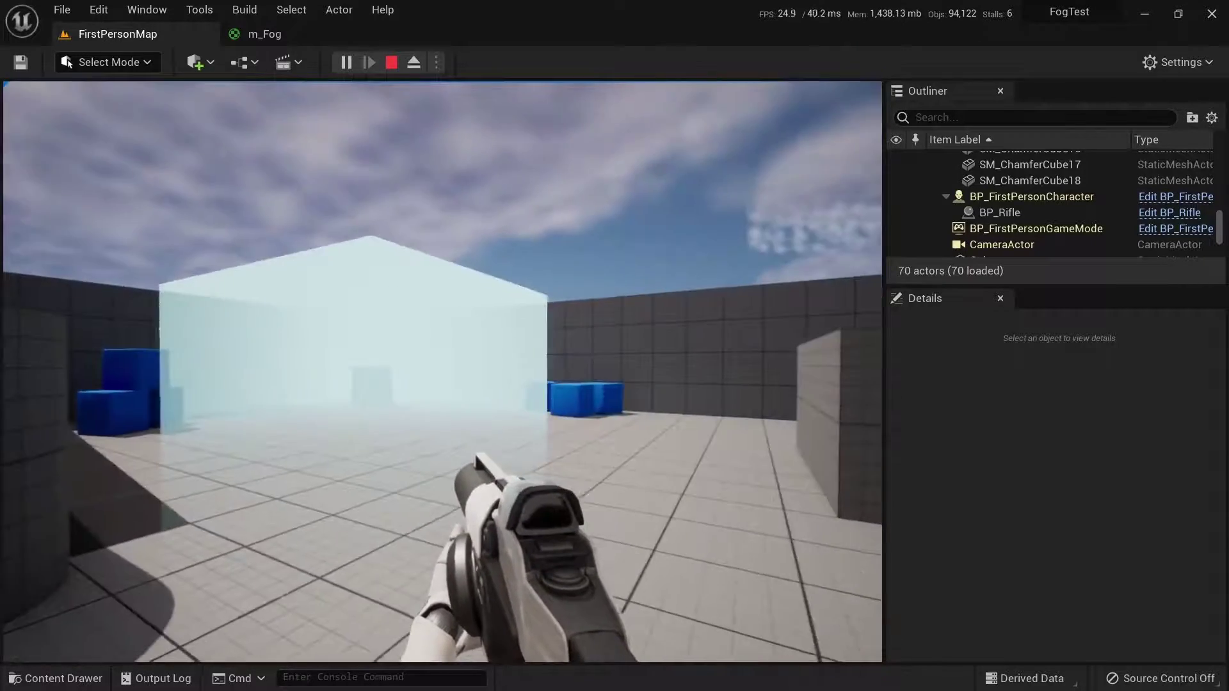
View the fog cube from above the grey blocks and end the play session
{"action": "key", "text": "w"}
{"action": "key", "text": "w"}
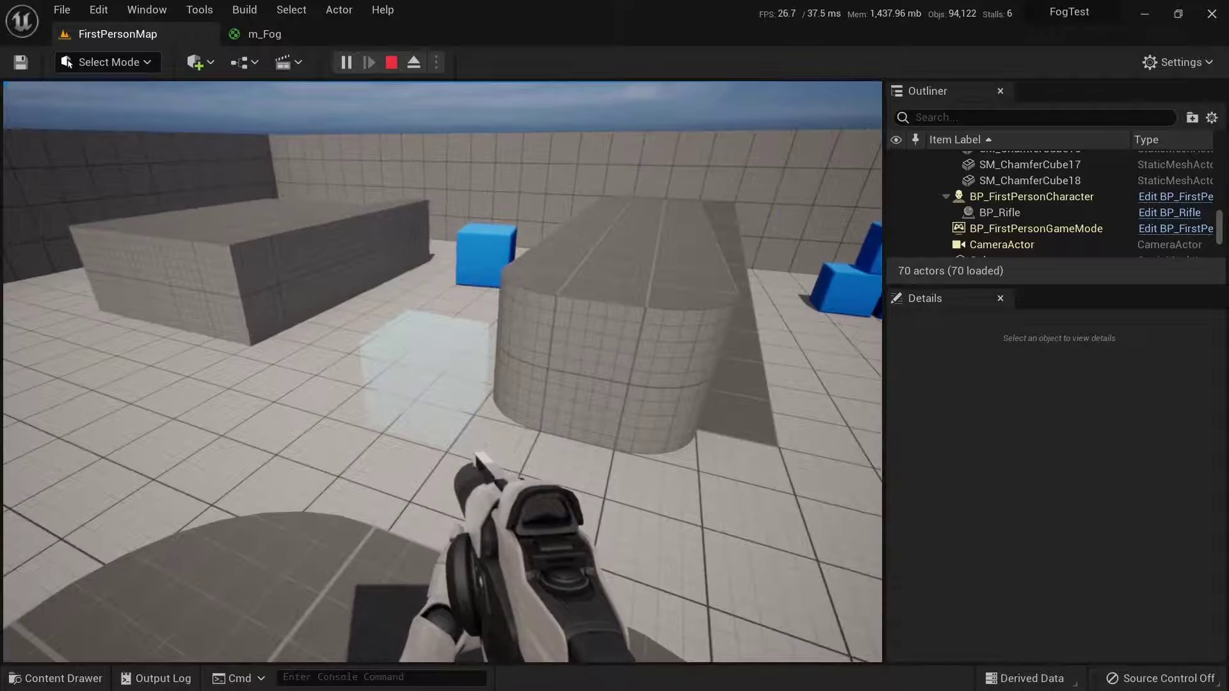
{"action": "key", "text": "w"}
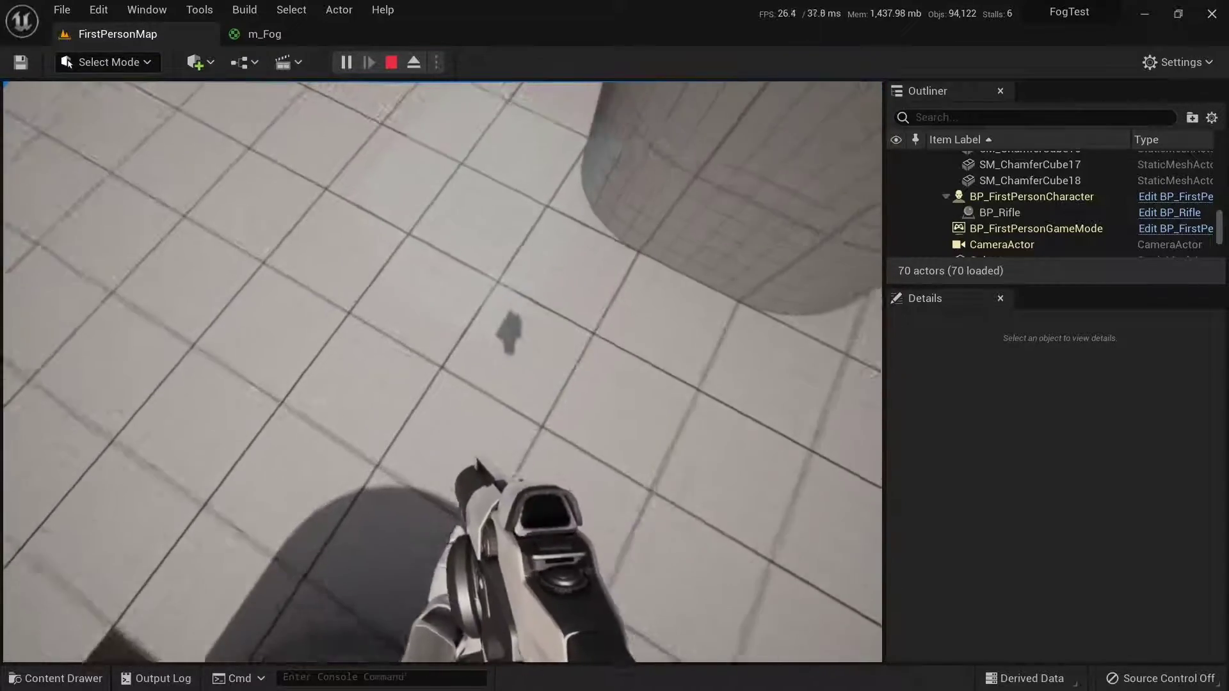
{"action": "key", "text": "Escape"}
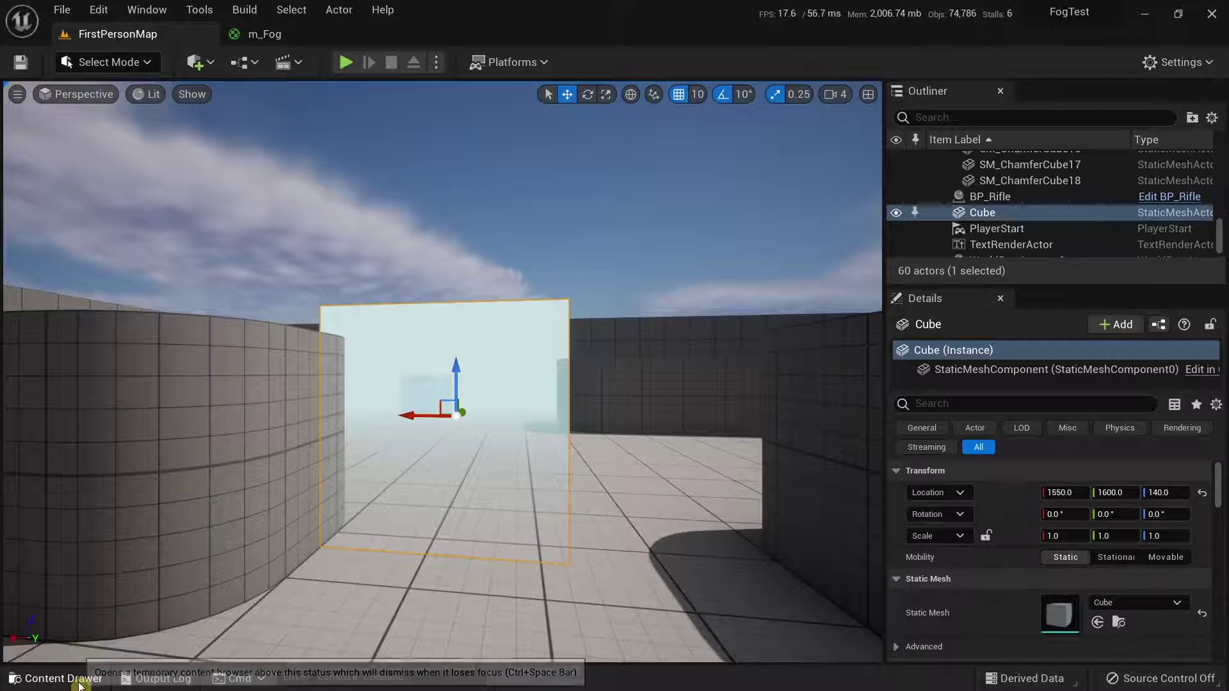
Open the m_Fog_Inst material instance from the Content folder for editing and return to FirstPersonMap
{"action": "left_click", "coordinate": [38, 678]}
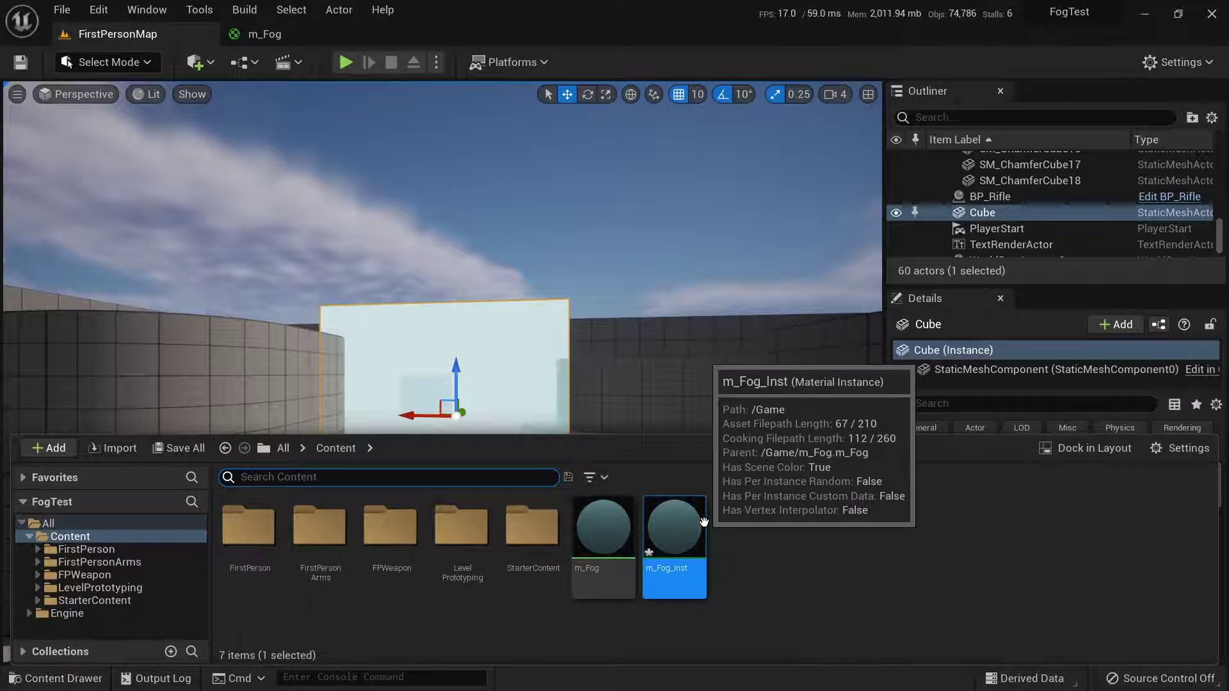
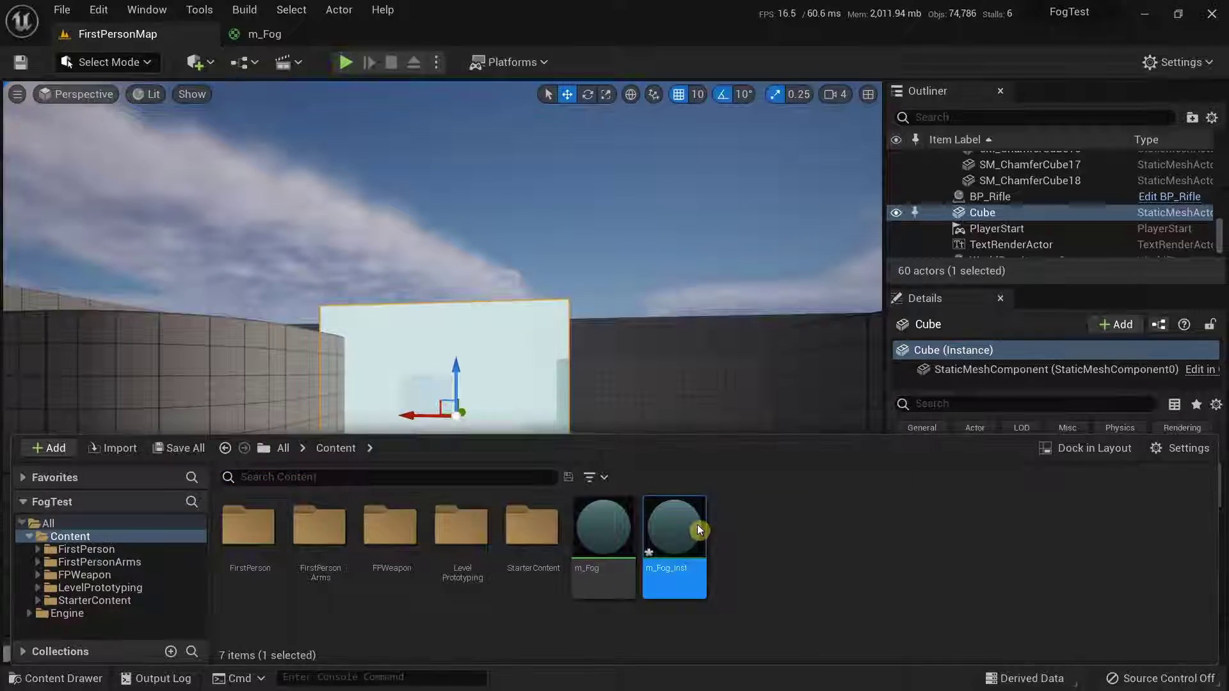
{"action": "left_click_drag", "start_coordinate": [486, 36], "coordinate": [472, 134]}
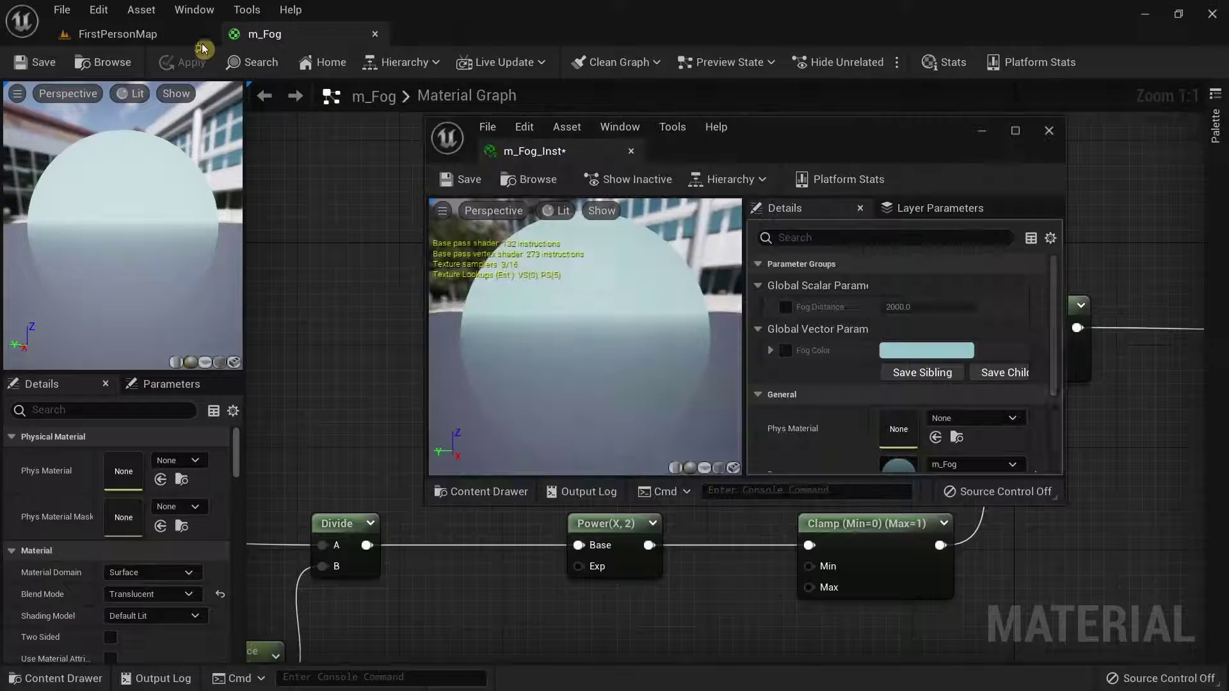
{"action": "left_click", "coordinate": [174, 40]}
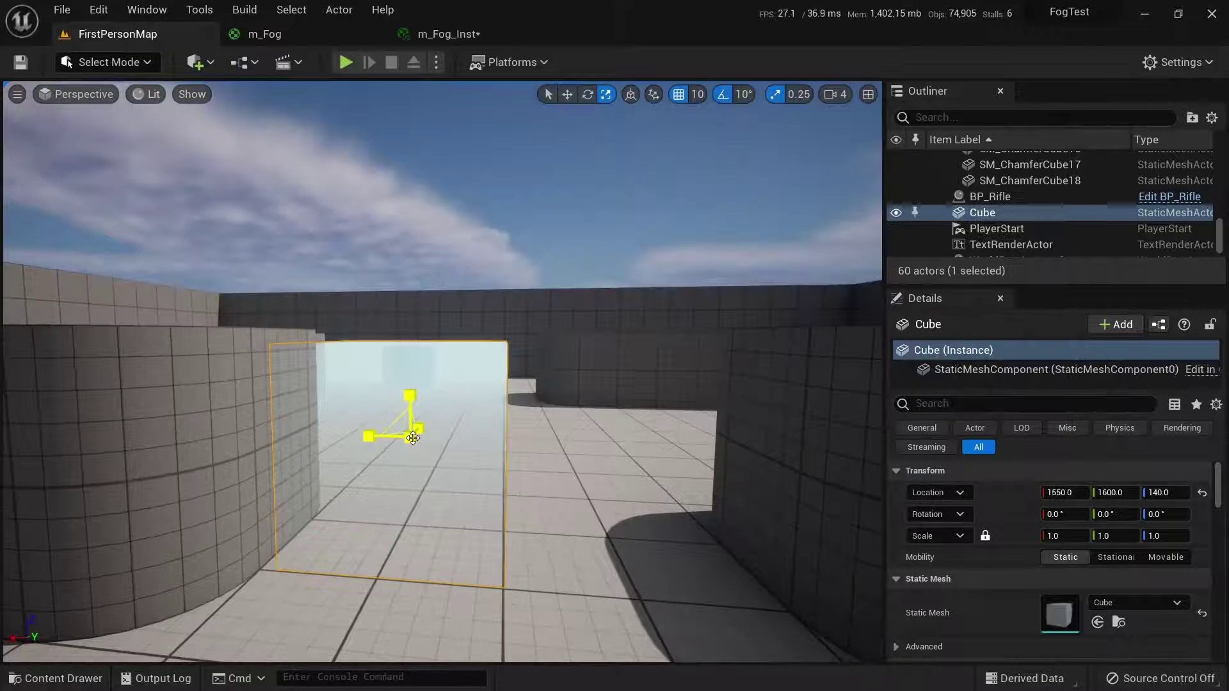
Scale the fog cube uniformly to 3.0, raise it to Z 190, and check the fog from several angles
{"action": "left_click_drag", "start_coordinate": [415, 436], "coordinate": [473, 413]}
{"action": "mouse_move", "coordinate": [433, 360]}
{"action": "right_mouse_down"}
{"action": "mouse_move", "coordinate": [433, 375]}
{"action": "mouse_move", "coordinate": [433, 288]}
{"action": "mouse_move", "coordinate": [433, 361]}
{"action": "right_mouse_up"}
{"action": "key", "text": "s"}
{"action": "key", "text": "w"}
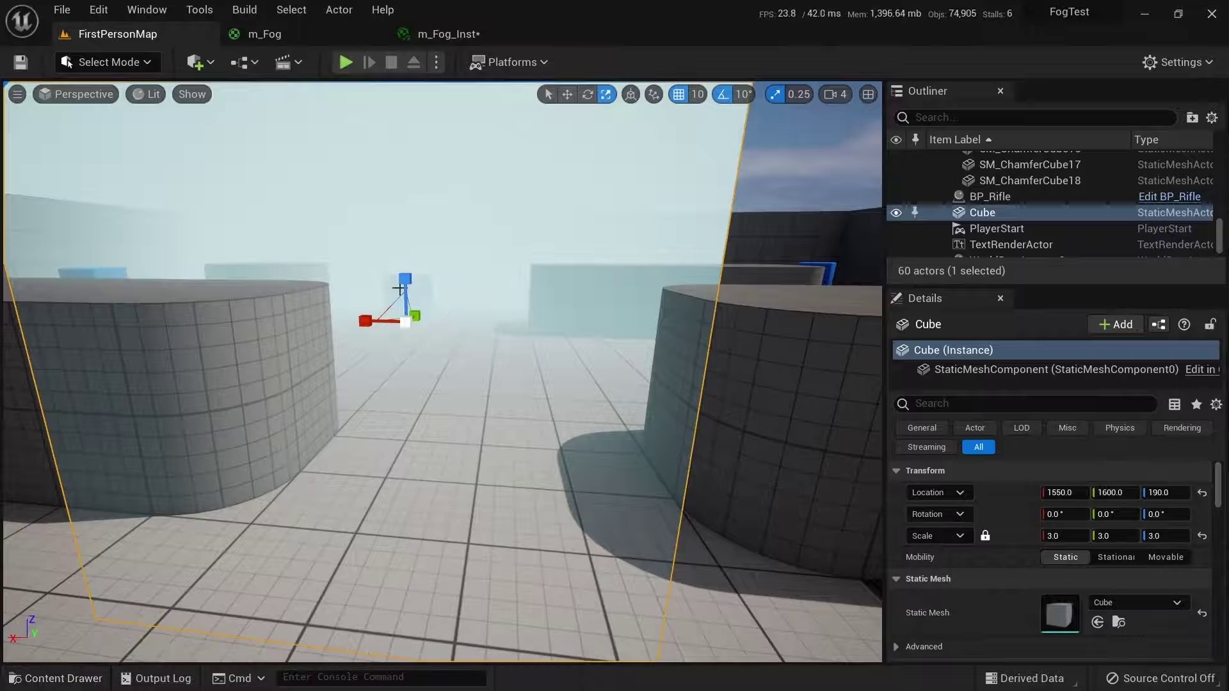
{"action": "key", "text": "s"}
{"action": "right_click_drag", "start_coordinate": [518, 273], "coordinate": [566, 256]}
{"action": "key", "text": "w"}
{"action": "key", "text": "s"}
{"action": "key", "text": "a"}
{"action": "key", "text": "d"}
{"action": "key", "text": "a"}
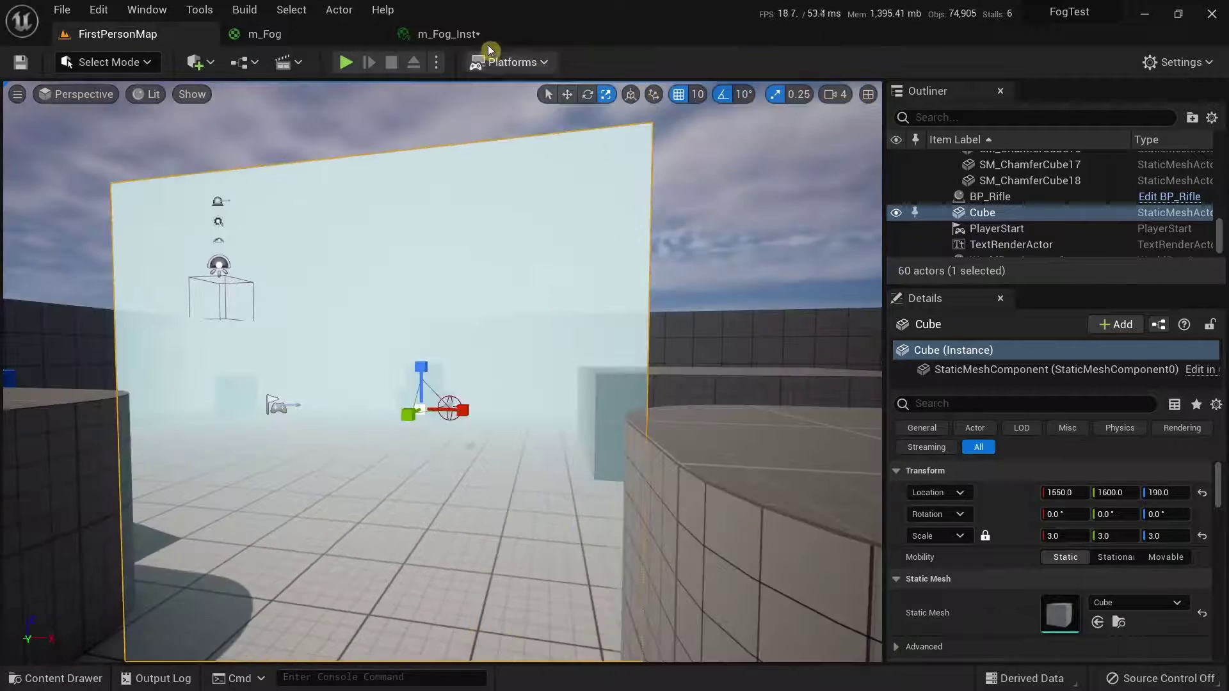
Detach the m_Fog_Inst editor into a floating window beside the fog cube, with its Fog Distance and Fog Color parameters in view
{"action": "left_click", "coordinate": [481, 36]}
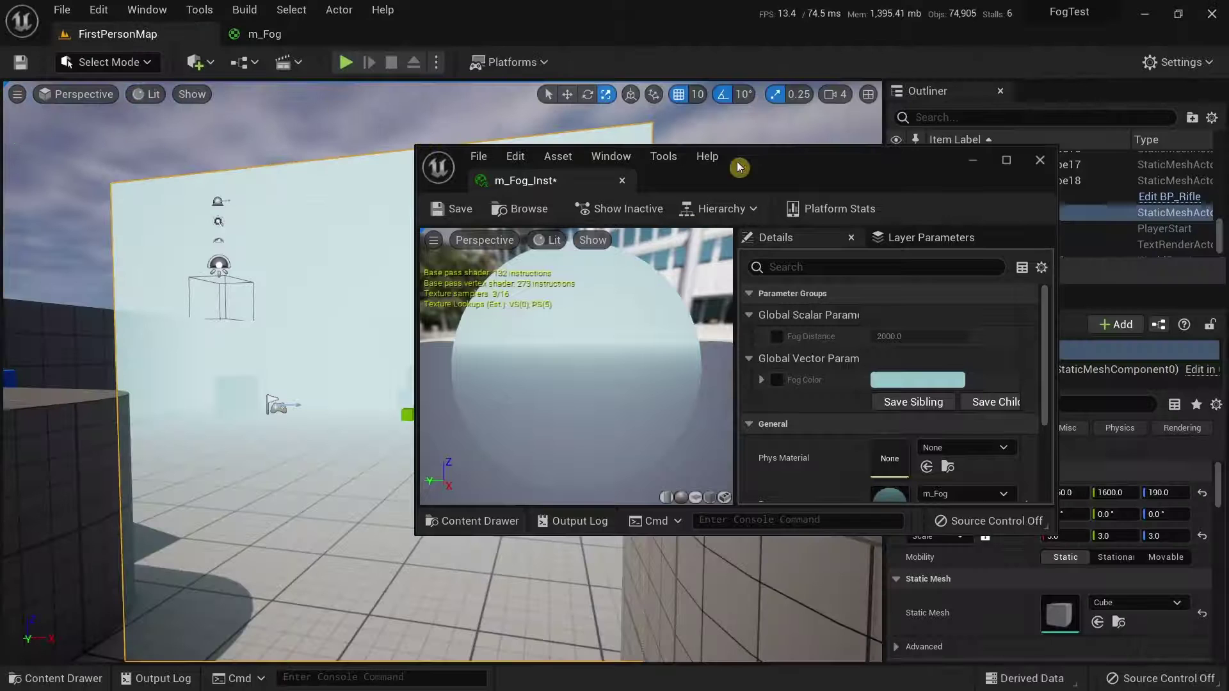
{"action": "left_click_drag", "start_coordinate": [836, 158], "coordinate": [881, 161]}
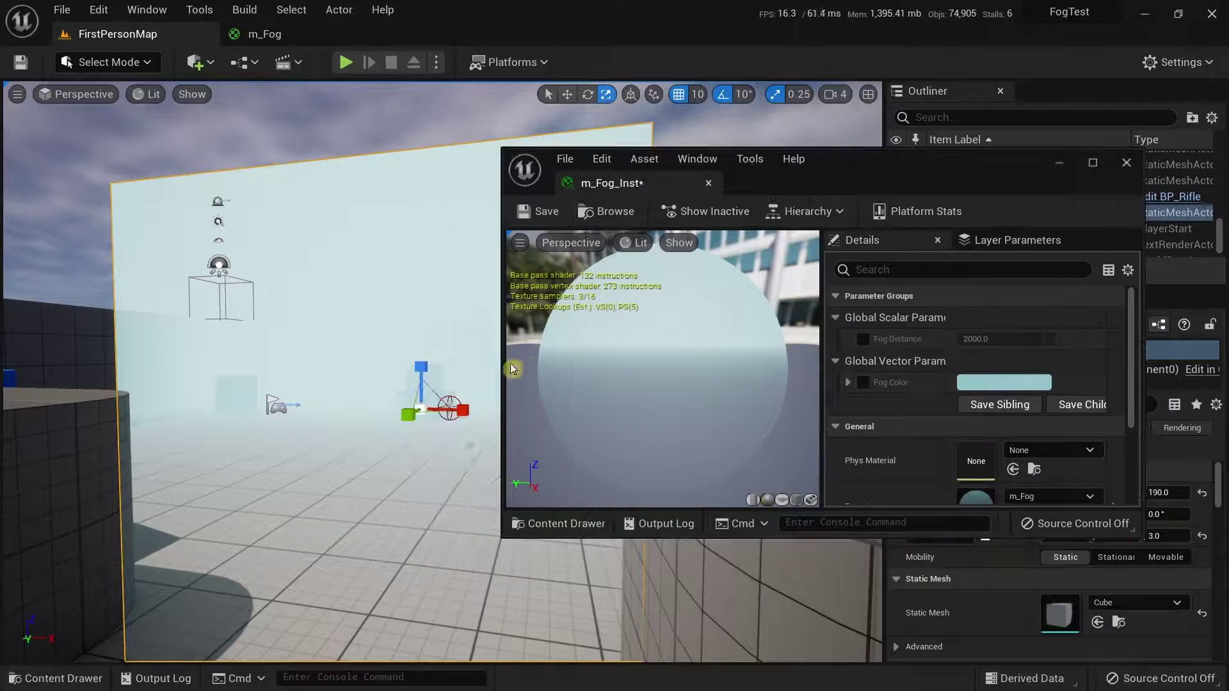
{"action": "left_click", "coordinate": [64, 679]}
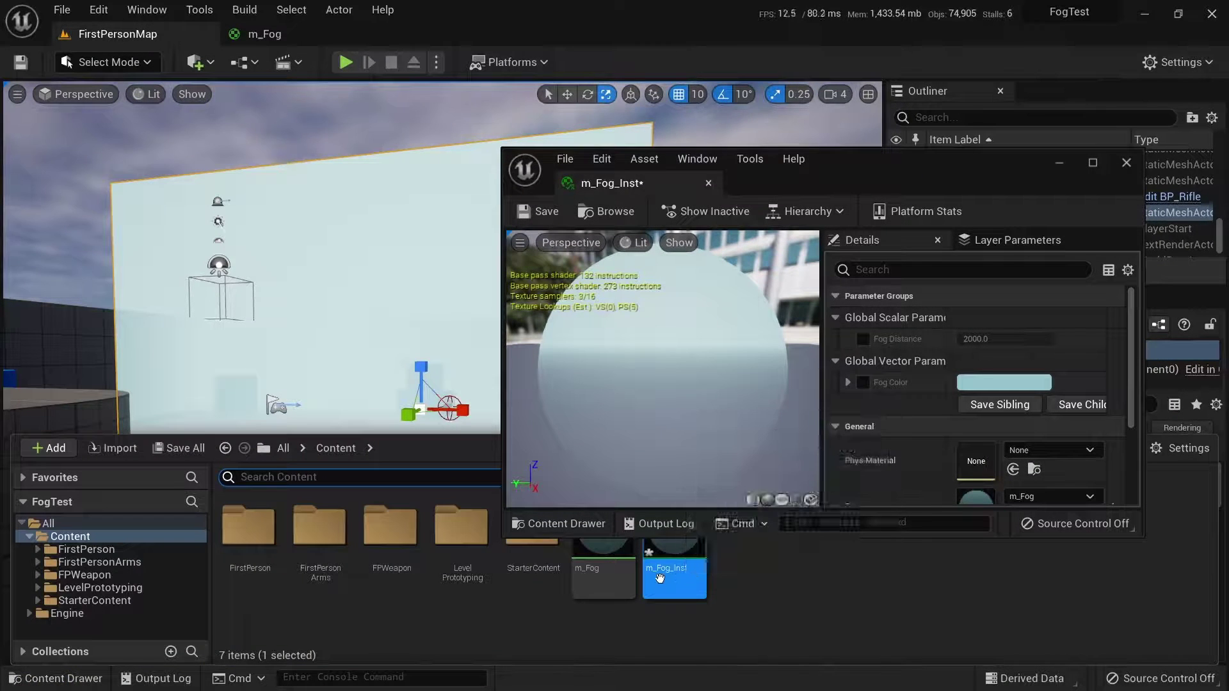
{"action": "left_click", "coordinate": [89, 681]}
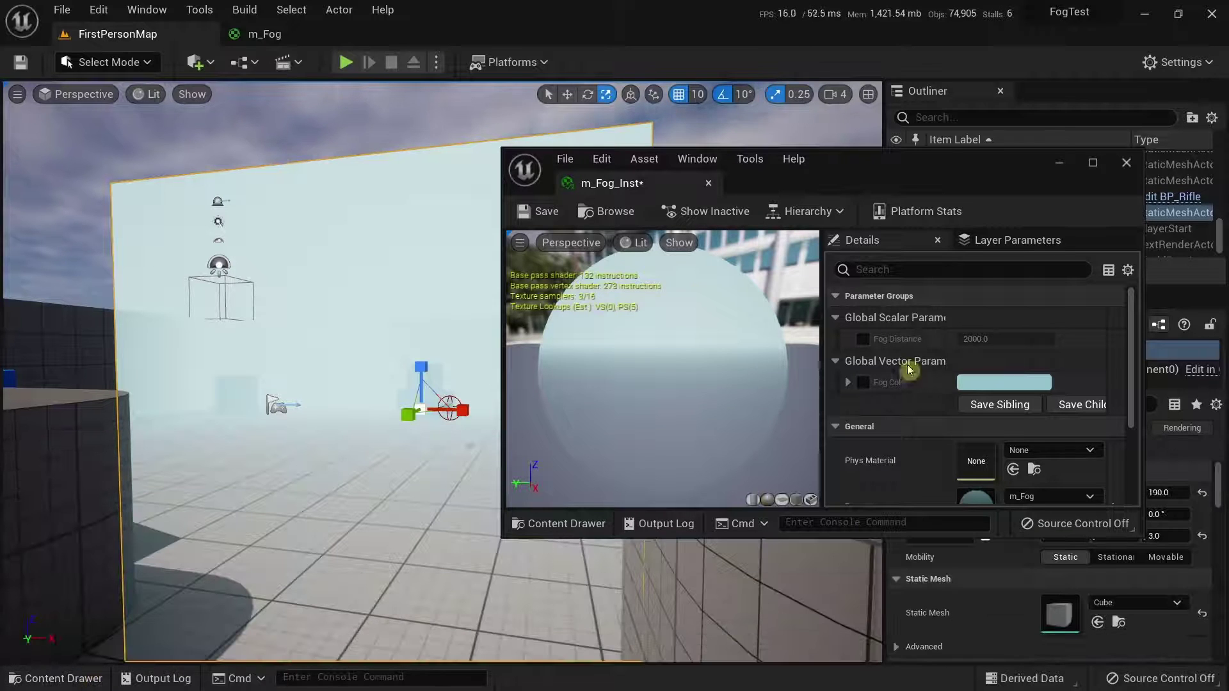
Enable the Fog Distance and Fog Color overrides in m_Fog_Inst and move its floating window clear of the fog cube
{"action": "left_click", "coordinate": [863, 339]}
{"action": "left_click", "coordinate": [863, 382]}
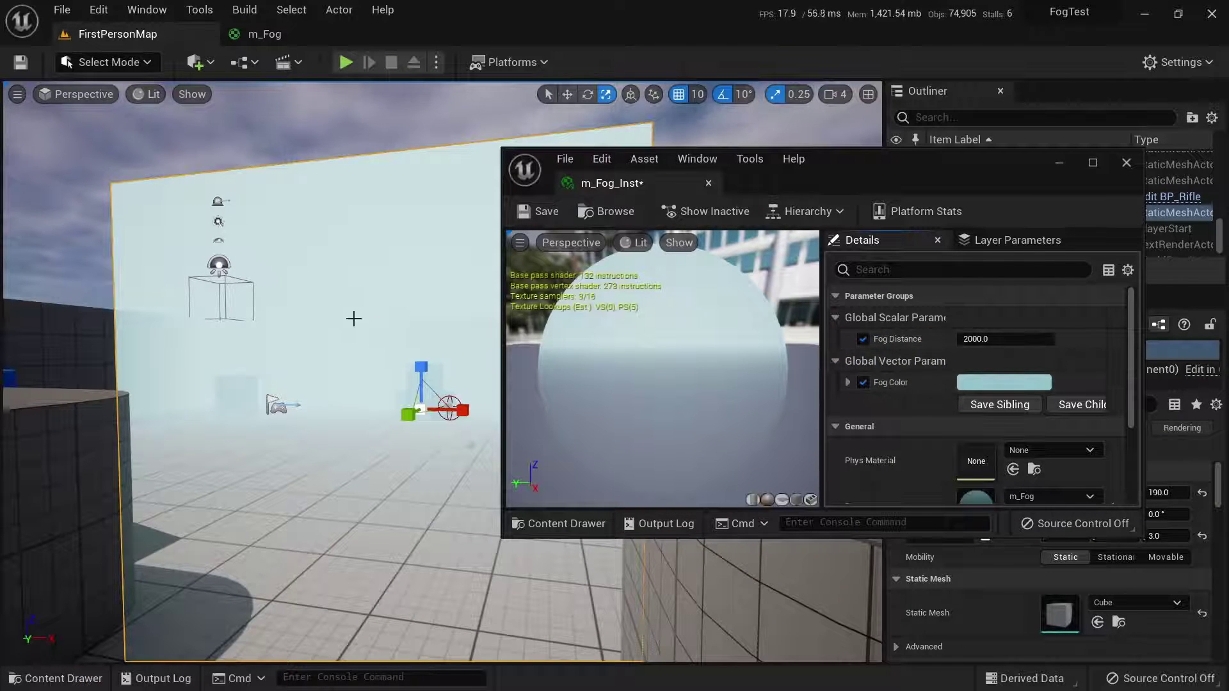
{"action": "left_click_drag", "start_coordinate": [887, 163], "coordinate": [954, 104]}
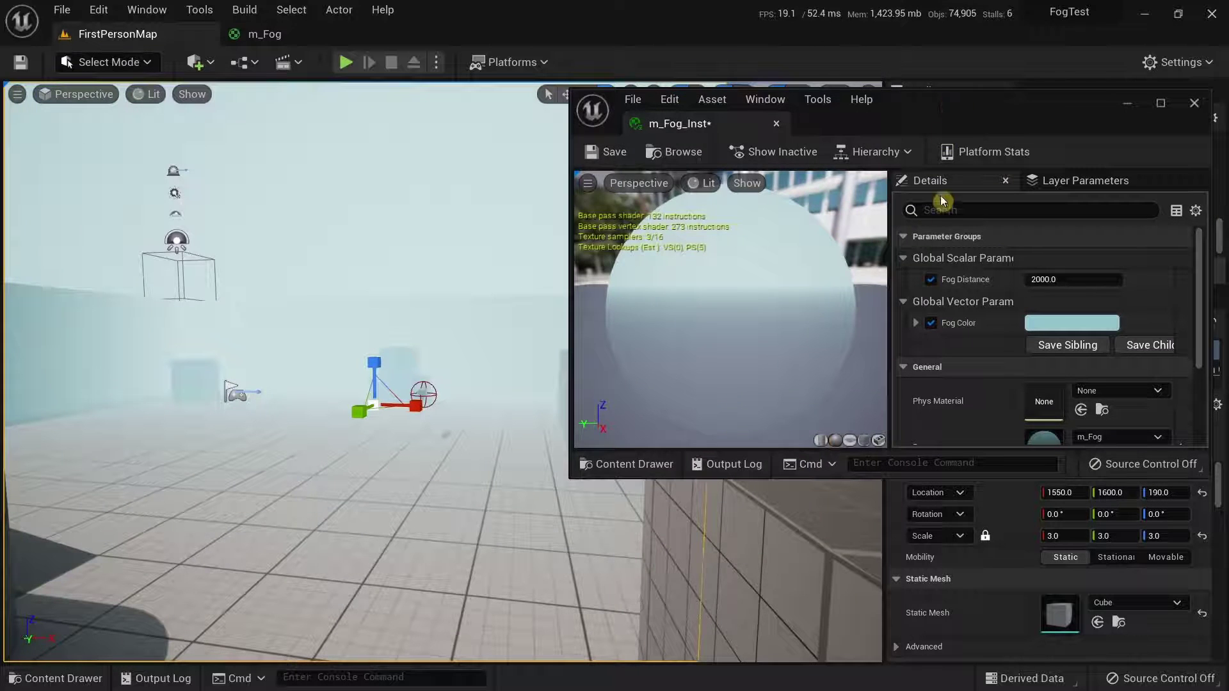
{"action": "left_click", "coordinate": [996, 289]}
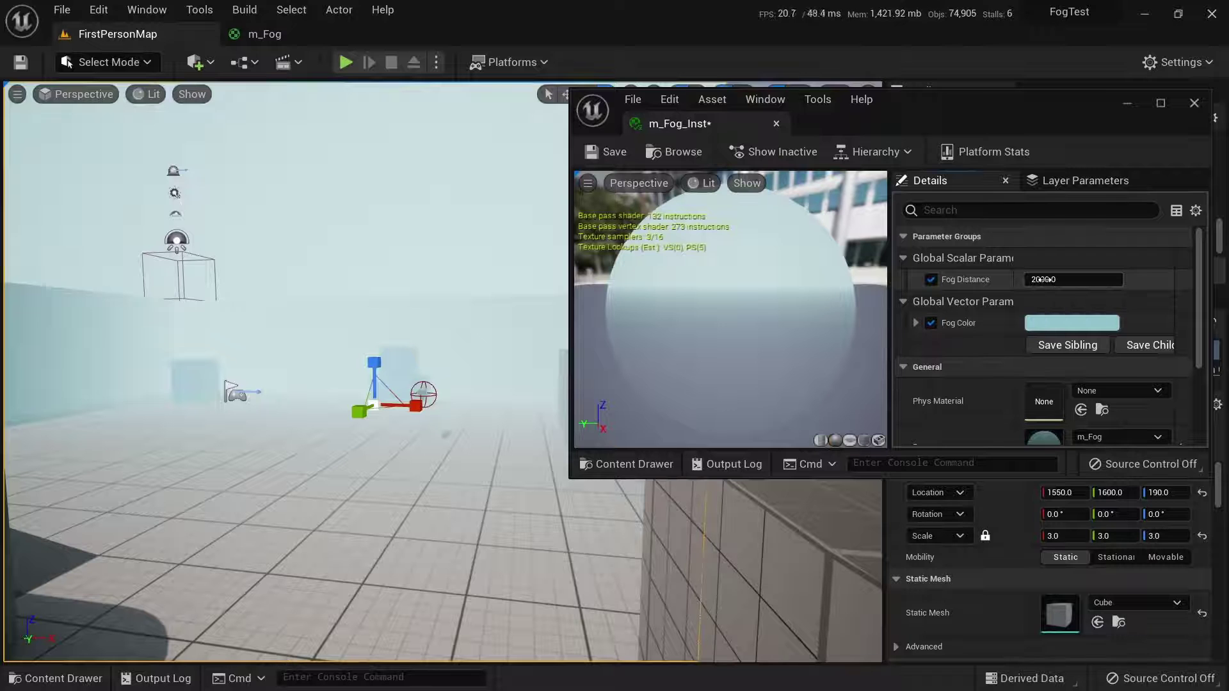
Set m_Fog_Inst's Fog Distance to about 1455.67 and check the fog density through the cube from several sides
{"action": "left_click_drag", "start_coordinate": [1056, 280], "coordinate": [1094, 280]}
{"action": "right_click_drag", "start_coordinate": [486, 347], "coordinate": [410, 346]}
{"action": "left_click_drag", "start_coordinate": [1073, 280], "coordinate": [842, 370]}
{"action": "right_click_drag", "start_coordinate": [339, 326], "coordinate": [695, 328]}
{"action": "key", "text": "s"}
{"action": "key", "text": "s"}
{"action": "key", "text": "w"}
{"action": "key", "text": "s"}
{"action": "key", "text": "w"}
{"action": "key", "text": "s"}
{"action": "key", "text": "a"}
{"action": "left_click_drag", "start_coordinate": [298, 359], "coordinate": [277, 356]}
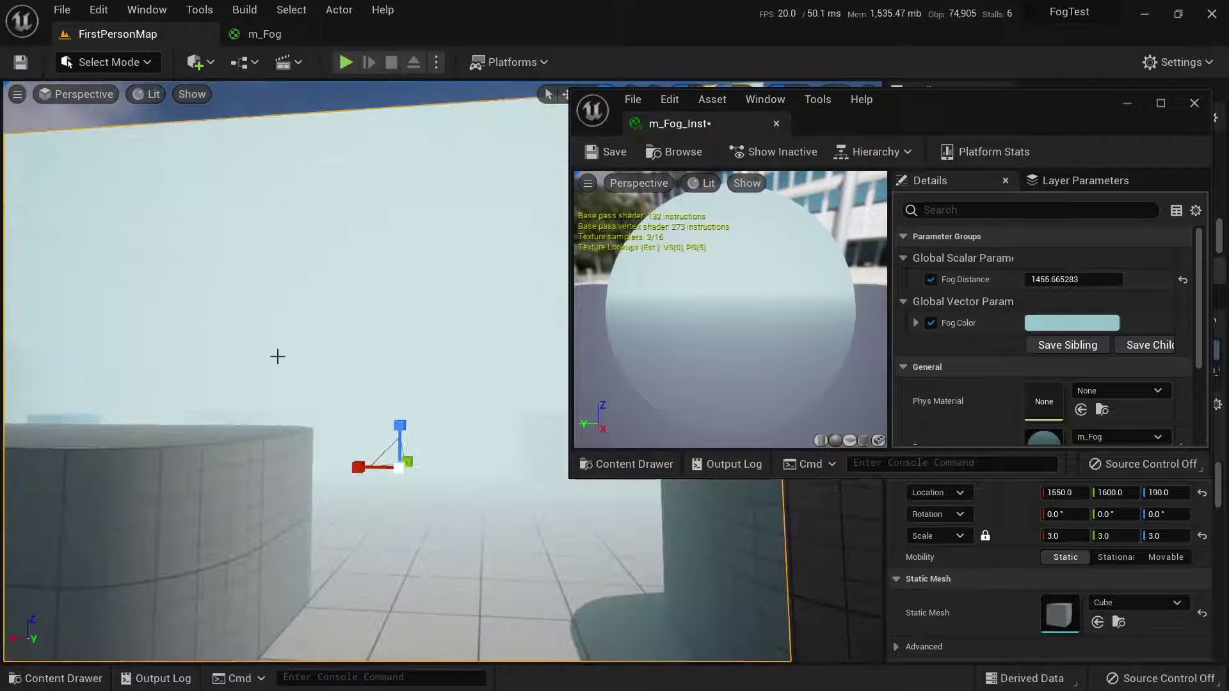
Change m_Fog_Inst's Fog Color to a pinkish purple
{"action": "left_click", "coordinate": [1091, 324]}
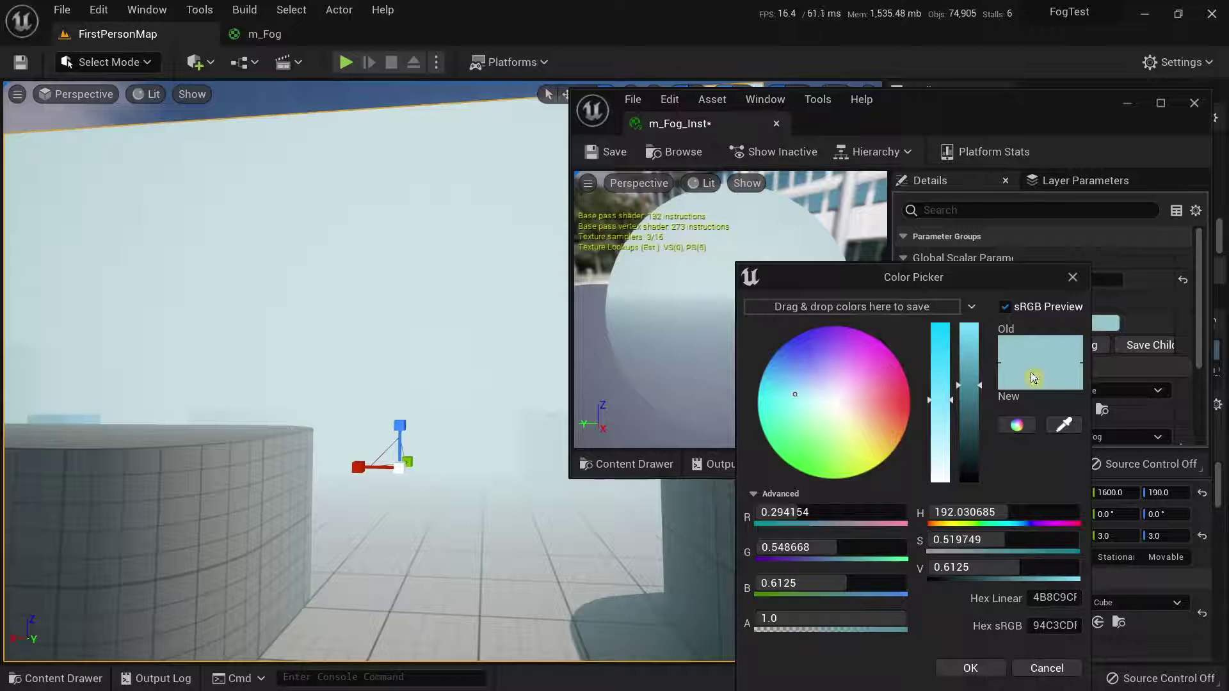
{"action": "left_click", "coordinate": [869, 403]}
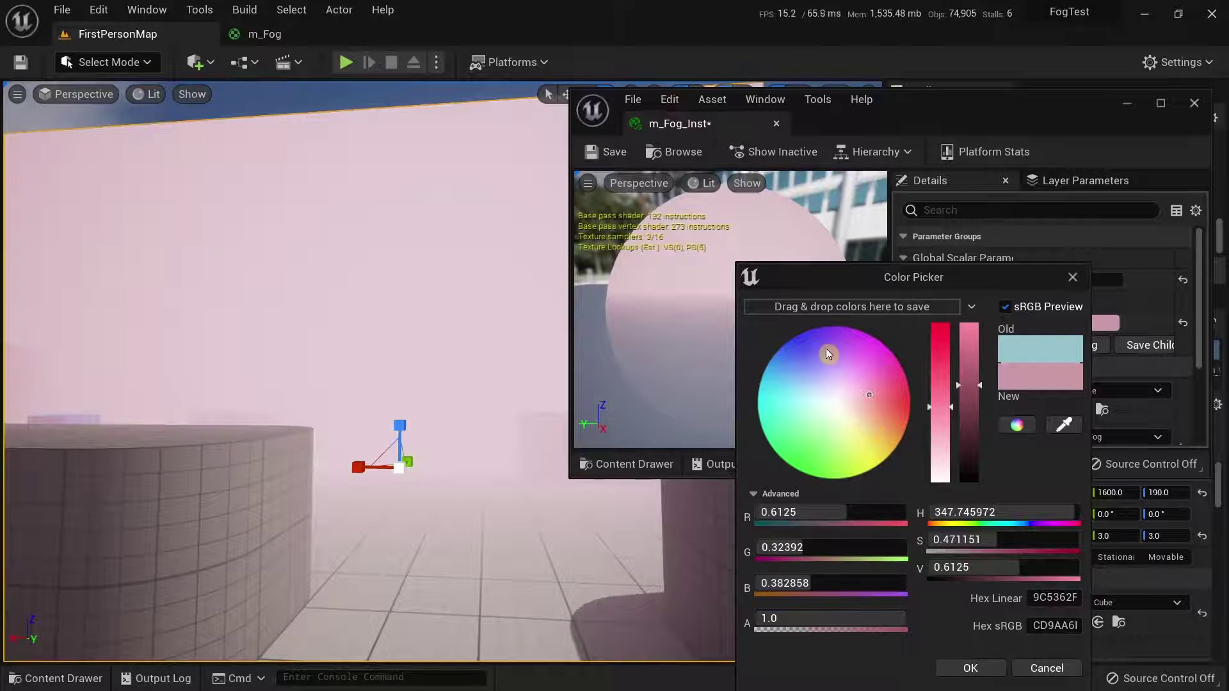
{"action": "left_click", "coordinate": [827, 351]}
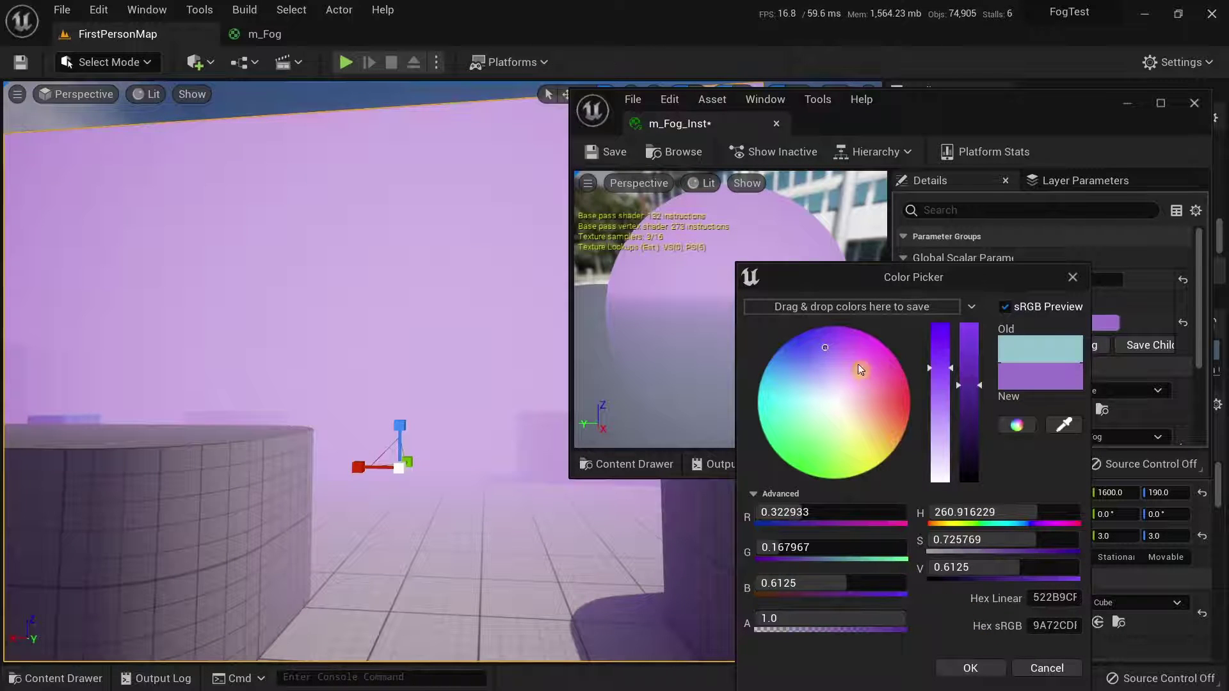
{"action": "left_click", "coordinate": [966, 669]}
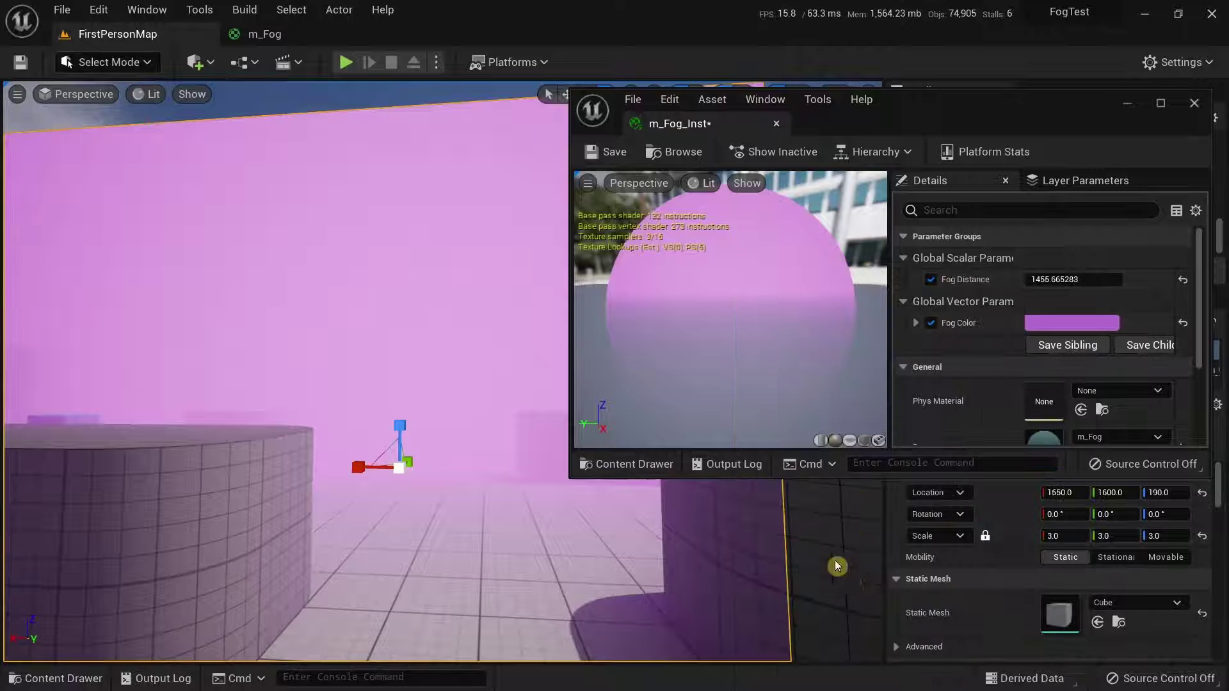
Examine the purple fog cube from a distance and from different sides among the grey blocks
{"action": "key", "text": "s"}
{"action": "right_click_drag", "start_coordinate": [417, 354], "coordinate": [448, 354]}
{"action": "key", "text": "w"}
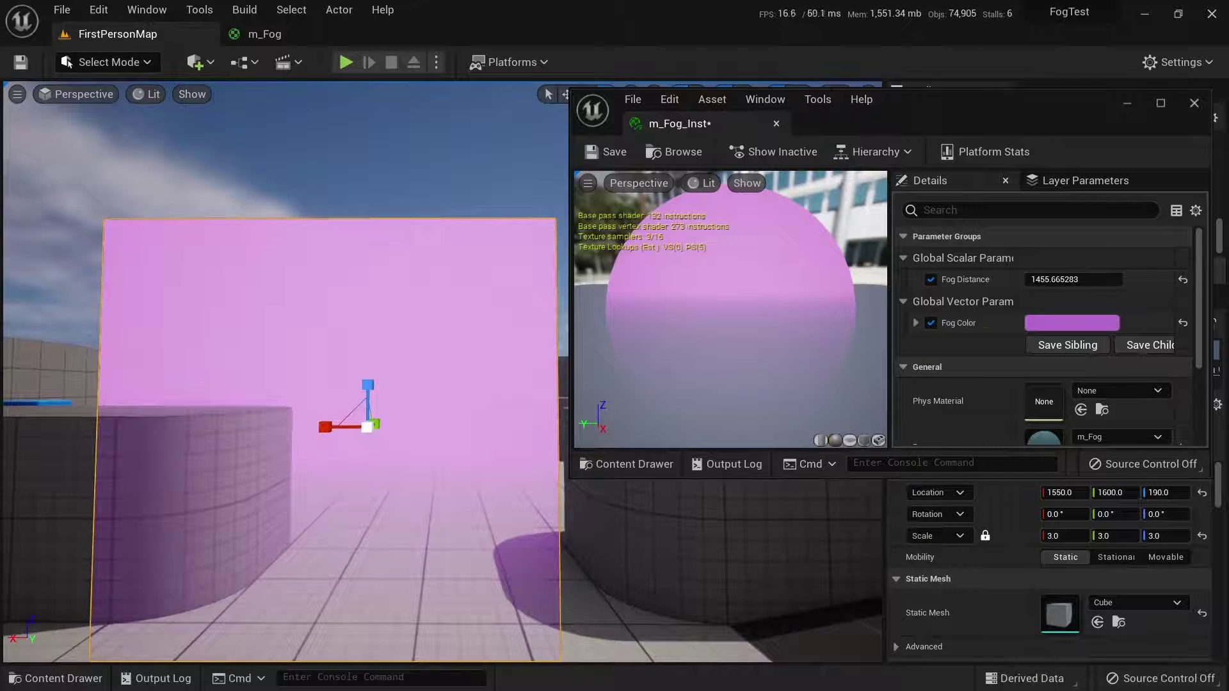
{"action": "key", "text": "w"}
{"action": "right_click_drag", "start_coordinate": [501, 299], "coordinate": [208, 325]}
{"action": "key", "text": "d"}
{"action": "key", "text": "w"}
{"action": "key", "text": "d"}
{"action": "right_click_drag", "start_coordinate": [452, 299], "coordinate": [483, 299]}
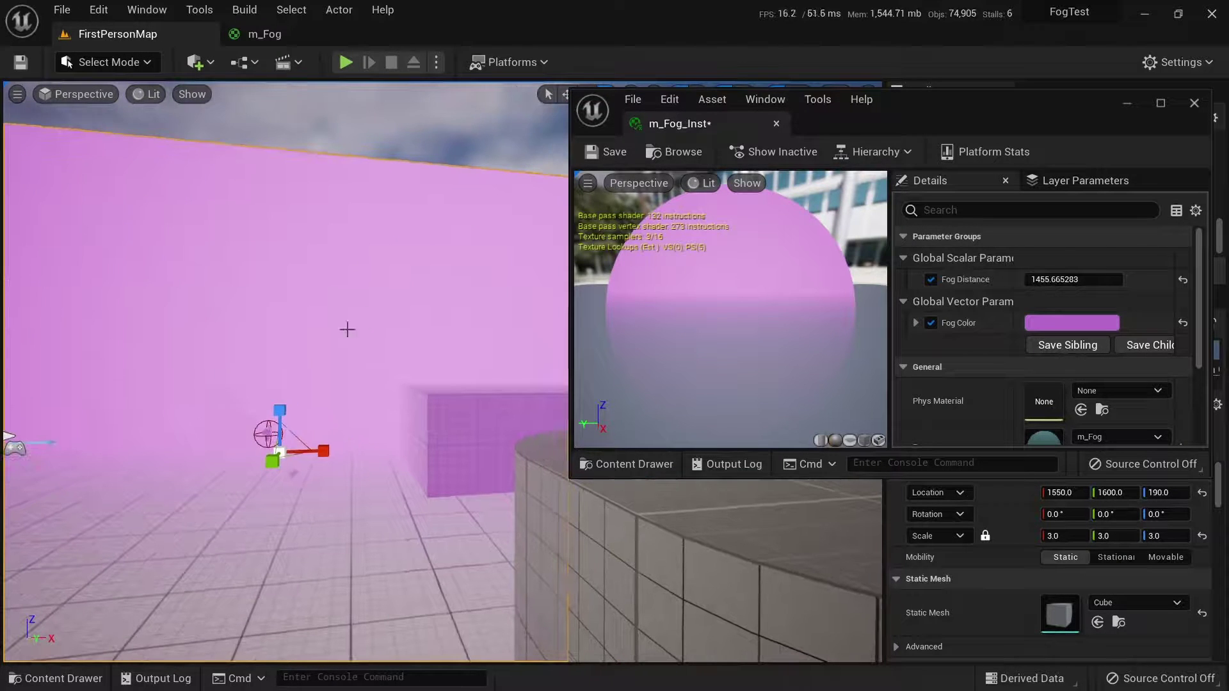
Dock the m_Fog_Inst editor back into the main window and locate the Scene Depth node in the m_Fog graph
{"action": "left_click_drag", "start_coordinate": [667, 122], "coordinate": [403, 37]}
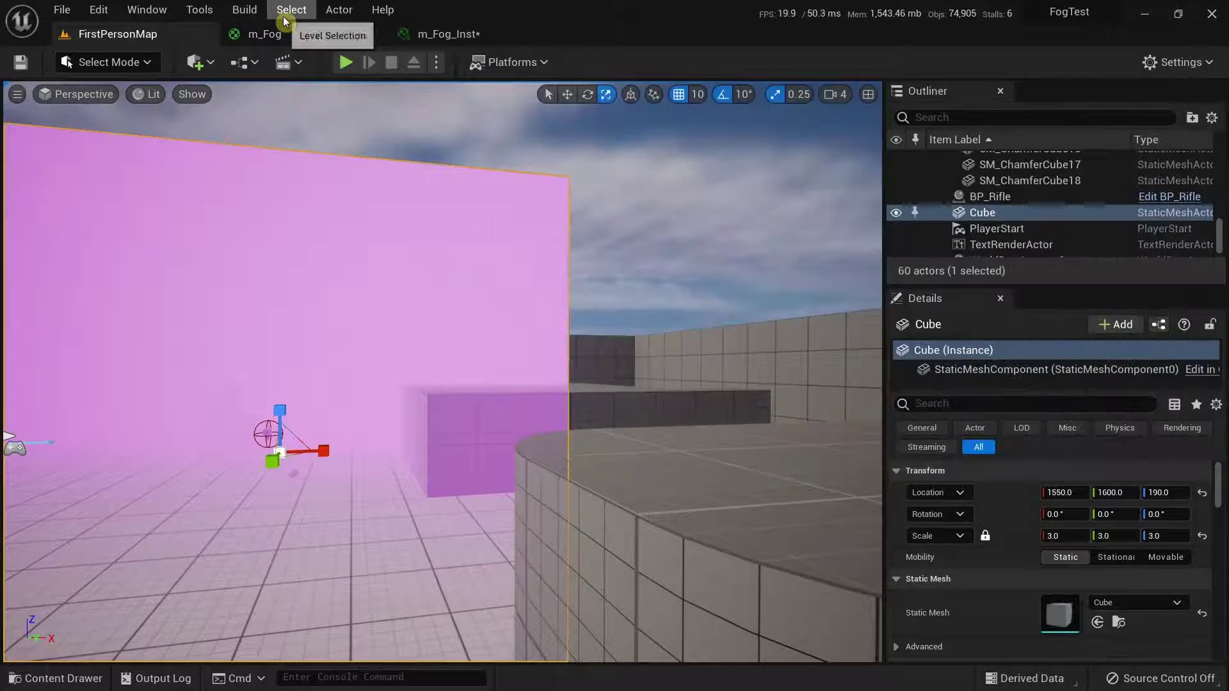
{"action": "left_click", "coordinate": [272, 37]}
{"action": "right_click_drag", "start_coordinate": [561, 309], "coordinate": [873, 200]}
{"action": "right_click_drag", "start_coordinate": [566, 313], "coordinate": [220, 288]}
{"action": "right_click_drag", "start_coordinate": [1122, 318], "coordinate": [1225, 322]}
{"action": "right_click_drag", "start_coordinate": [431, 346], "coordinate": [865, 308]}
{"action": "left_click", "coordinate": [596, 358]}
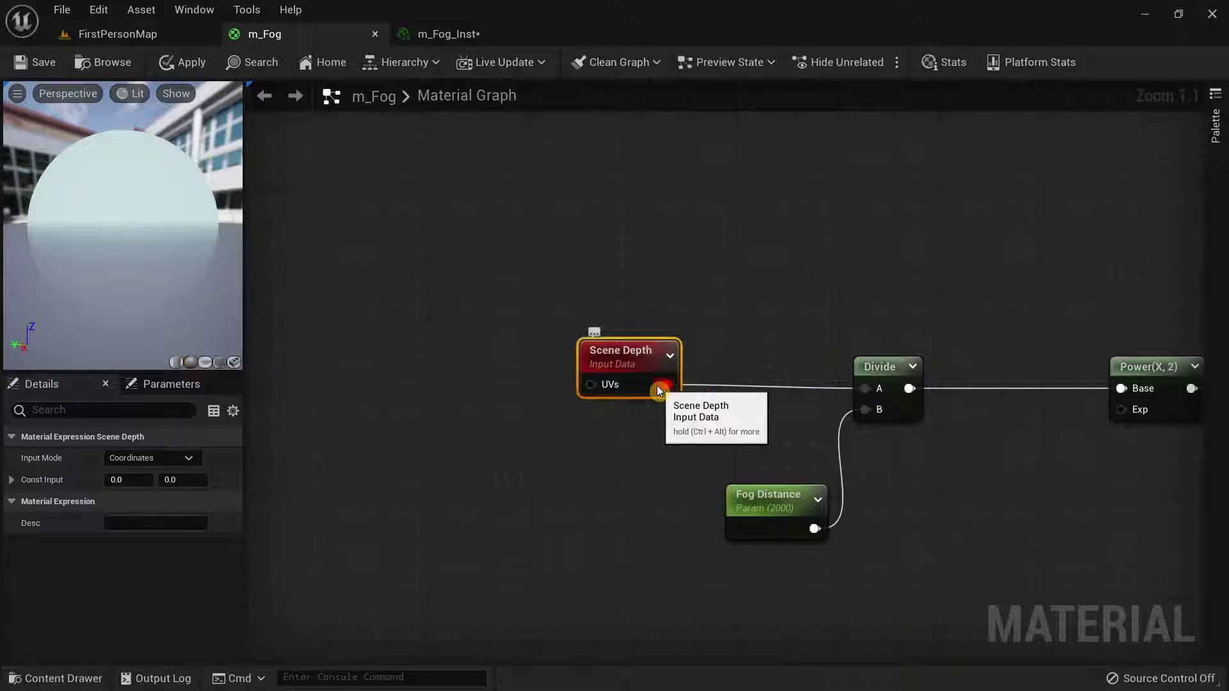
{"action": "right_click_drag", "start_coordinate": [689, 367], "coordinate": [607, 409]}
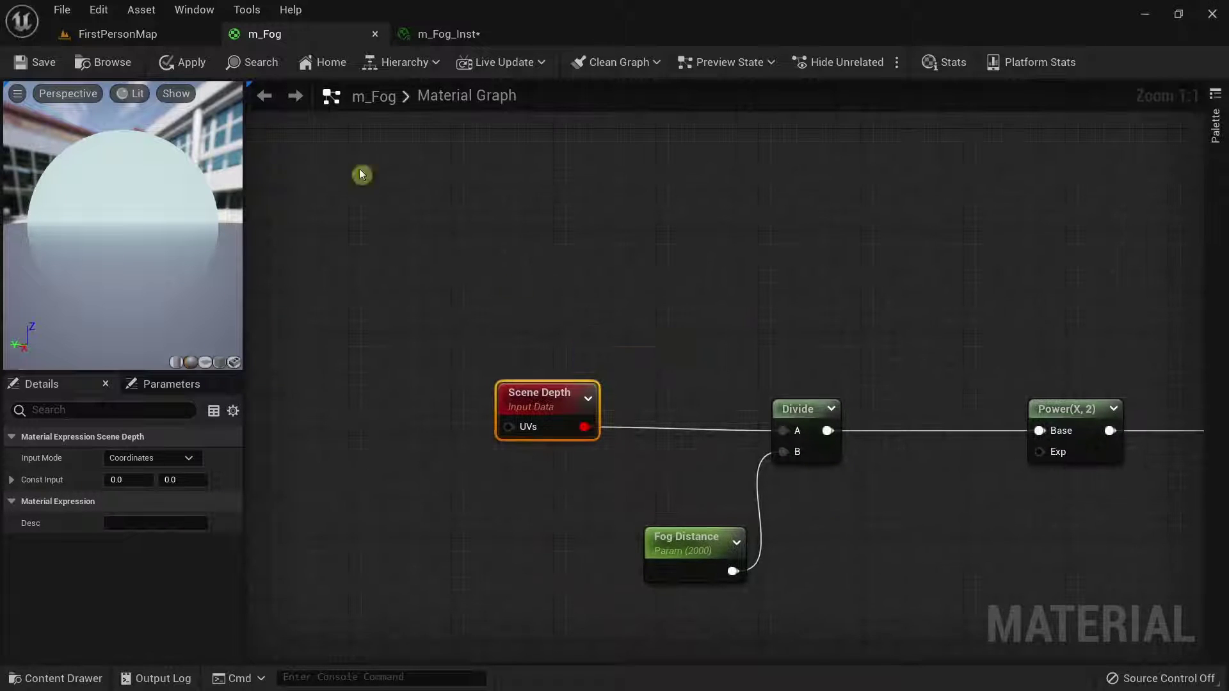
Switch the FirstPersonMap viewport to the Scene Depth buffer visualization
{"action": "left_click", "coordinate": [155, 41]}
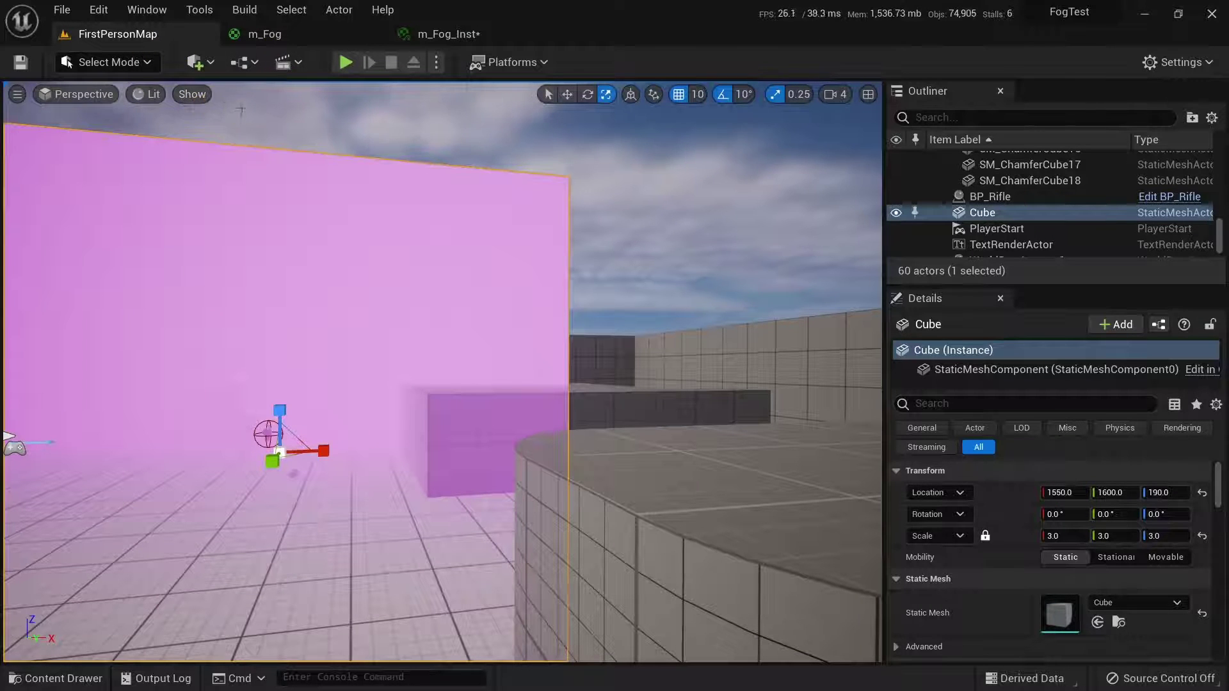
{"action": "left_click", "coordinate": [153, 95]}
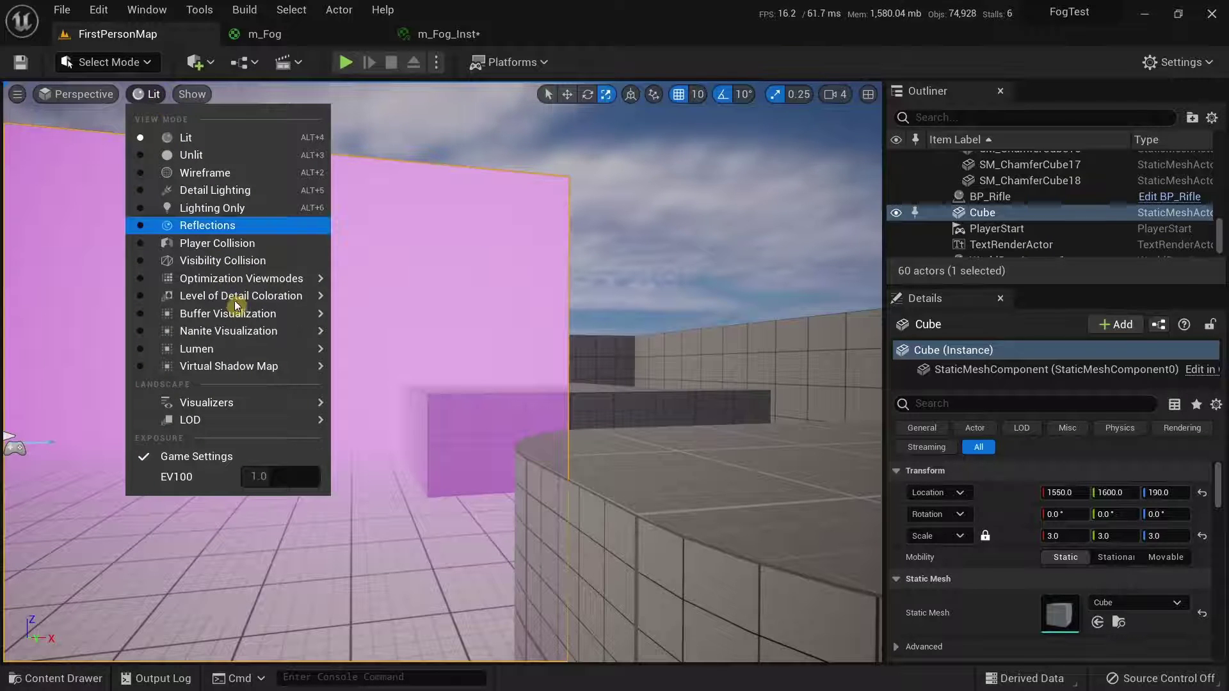
{"action": "mouse_move", "coordinate": [244, 311]}
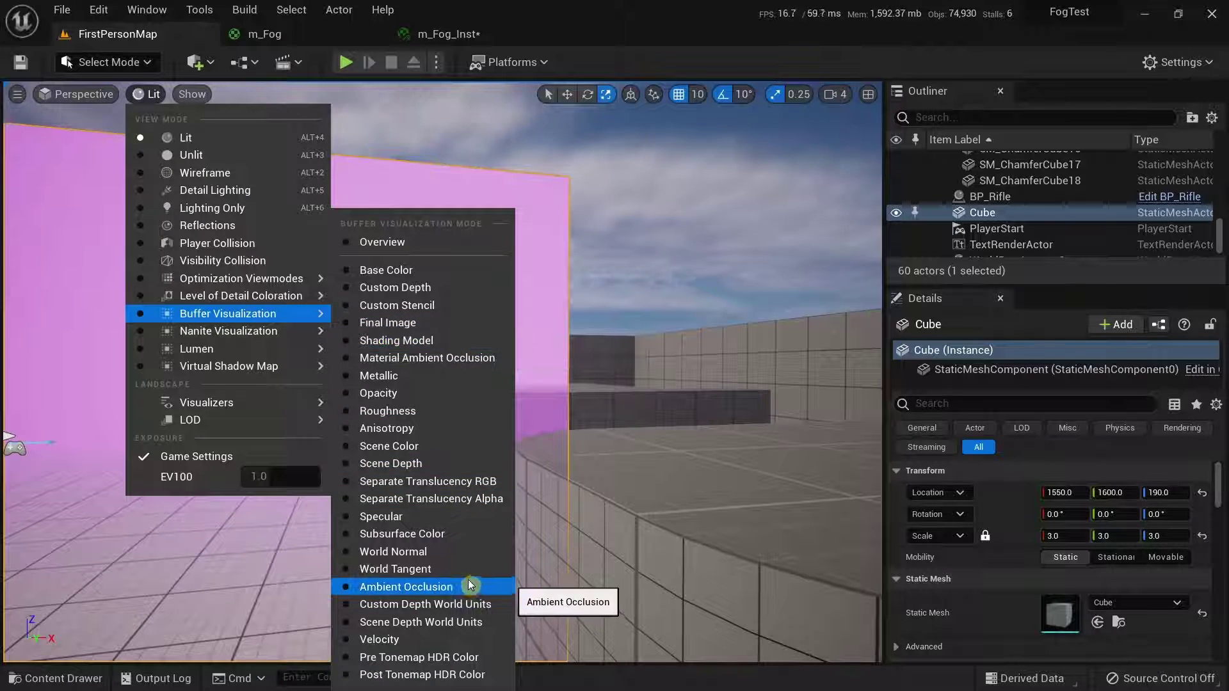
{"action": "left_click", "coordinate": [400, 467]}
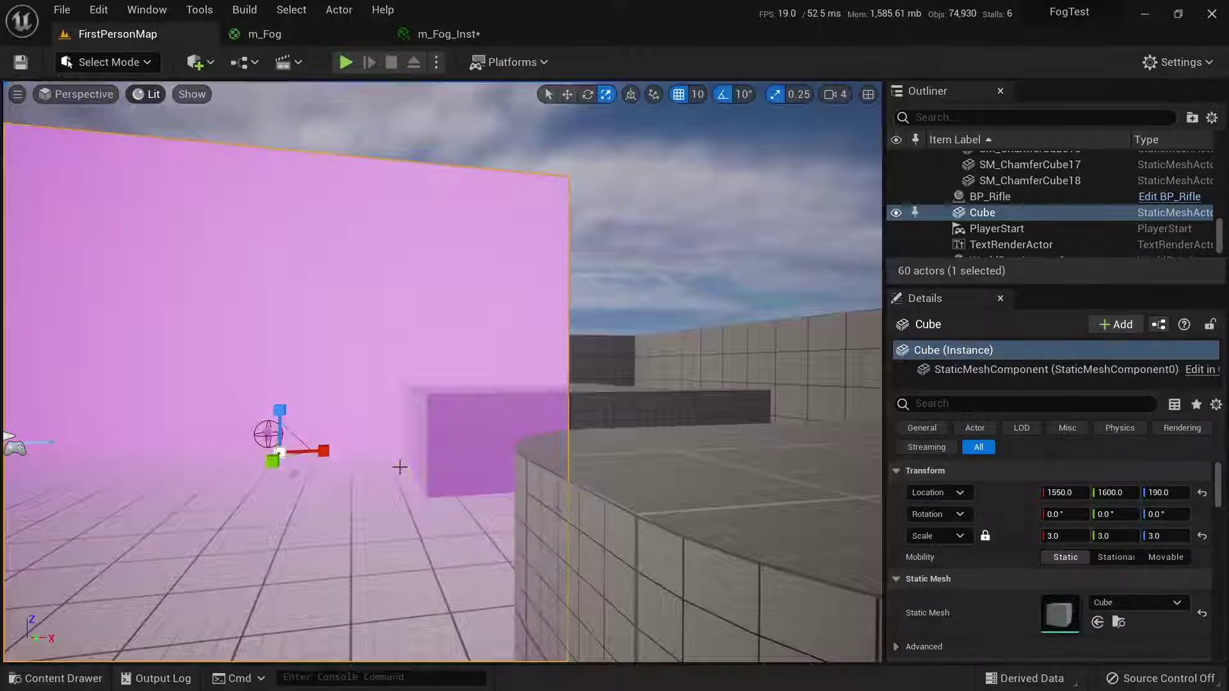
Examine the depth shading of the level from far outside the walls and from close to the fog cube
{"action": "key", "text": "s"}
{"action": "right_click_drag", "start_coordinate": [442, 371], "coordinate": [160, 304]}
{"action": "key", "text": "w"}
{"action": "key", "text": "d"}
{"action": "key", "text": "s"}
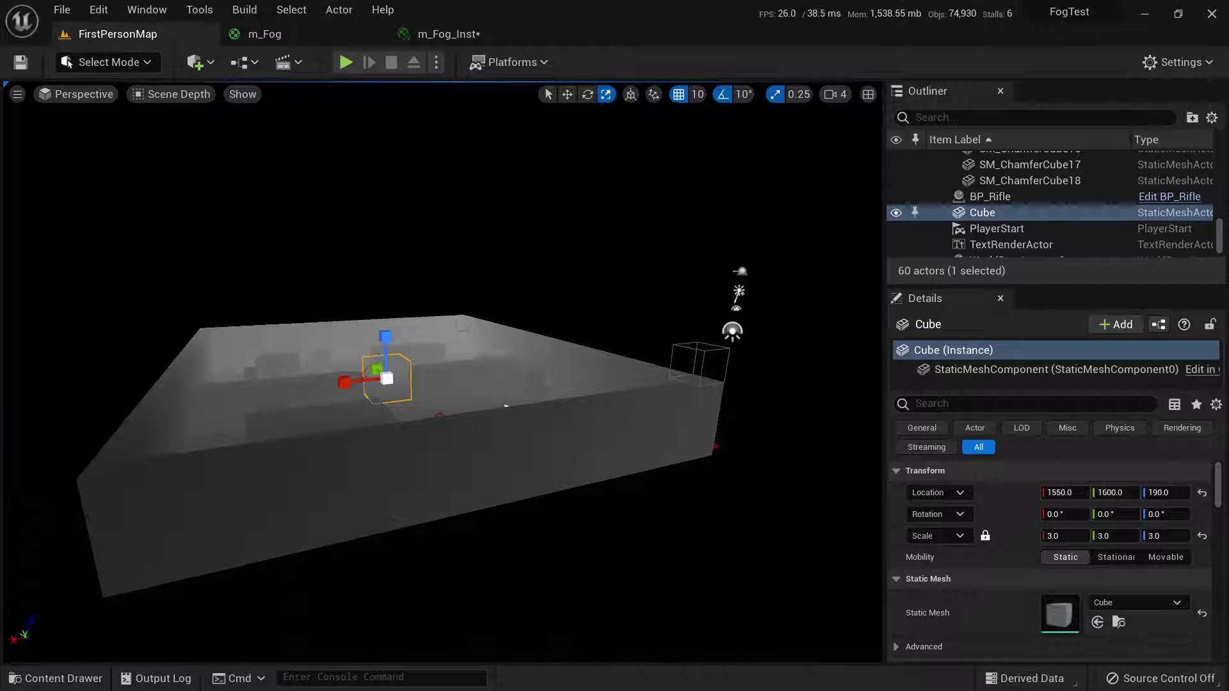
{"action": "key", "text": "s"}
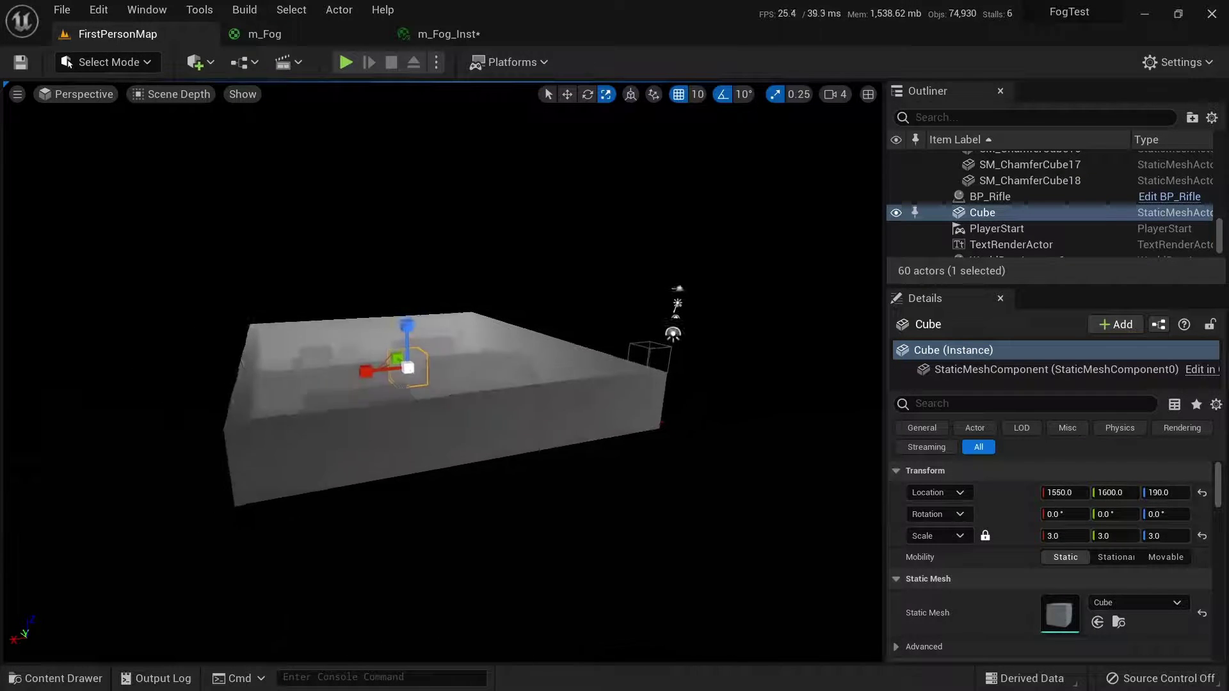
{"action": "scroll", "coordinate": [443, 372], "scroll_direction": "up", "scroll_amount": 6}
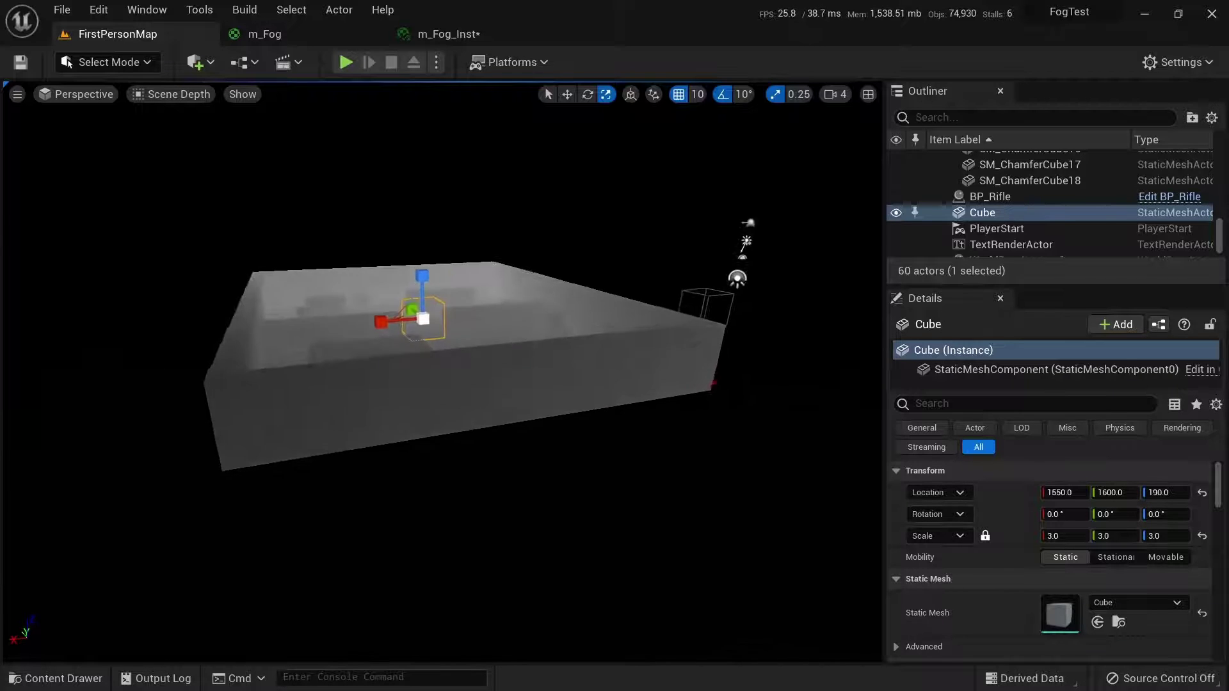
{"action": "key", "text": "w"}
{"action": "key", "text": "w"}
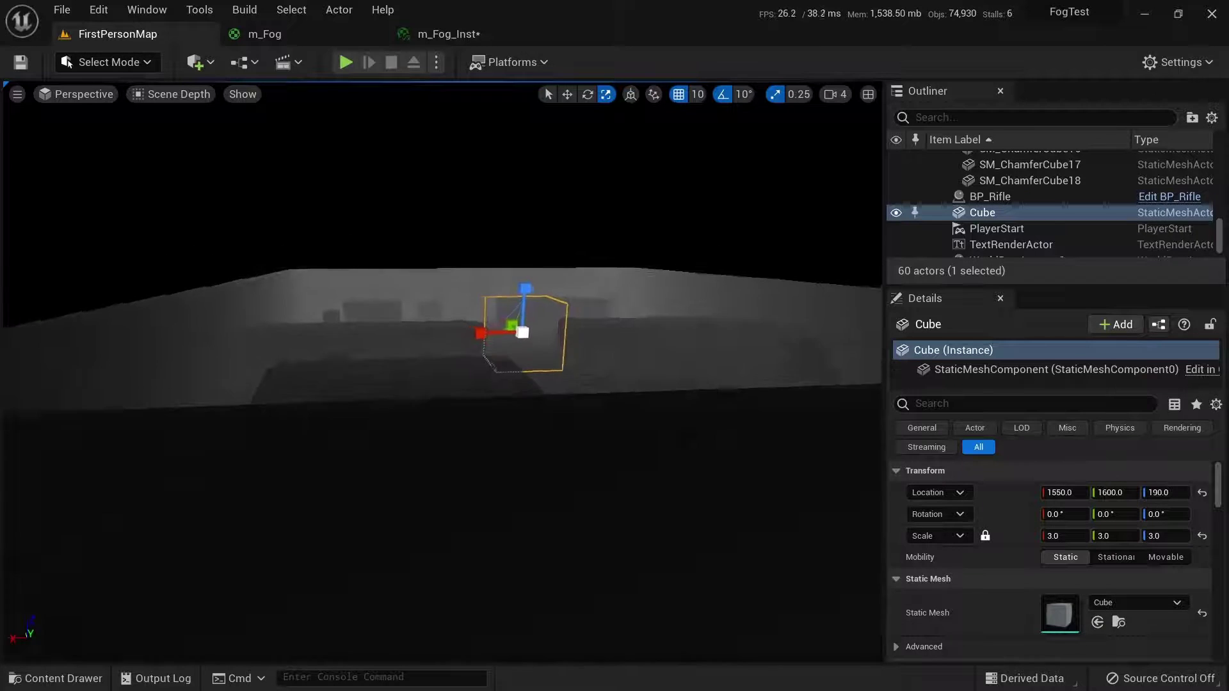
{"action": "key", "text": "w"}
{"action": "key", "text": "w"}
{"action": "key", "text": "w"}
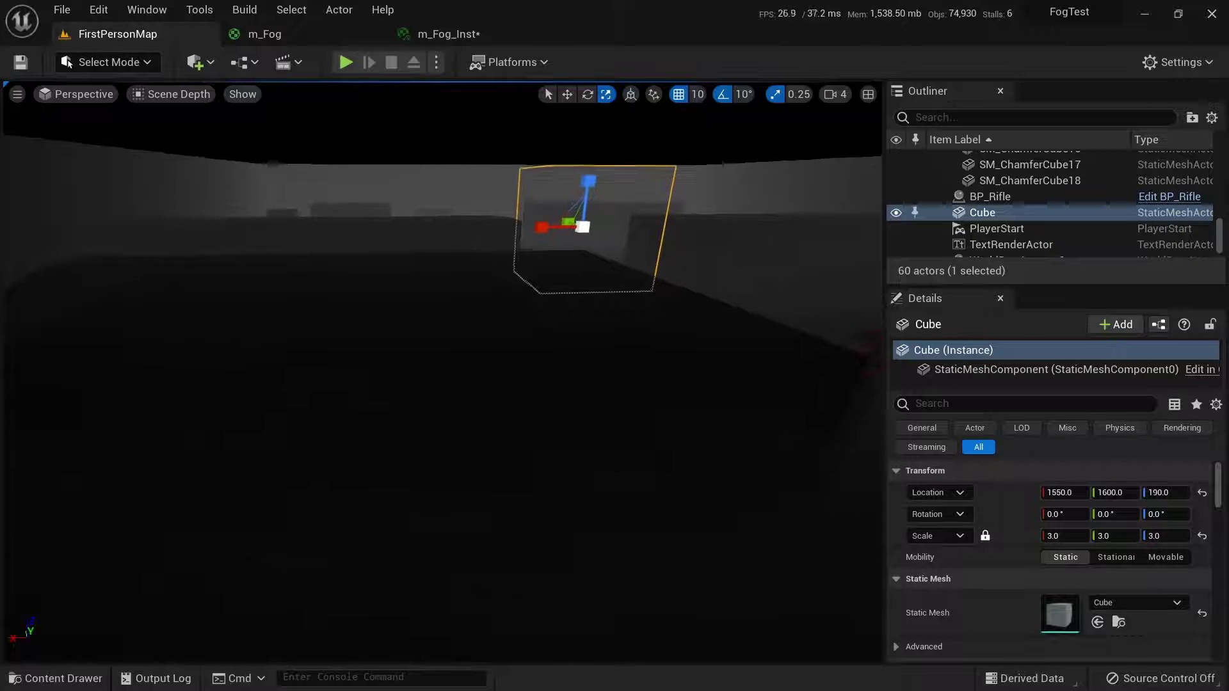
{"action": "key", "text": "s"}
{"action": "right_click_drag", "start_coordinate": [397, 409], "coordinate": [437, 350]}
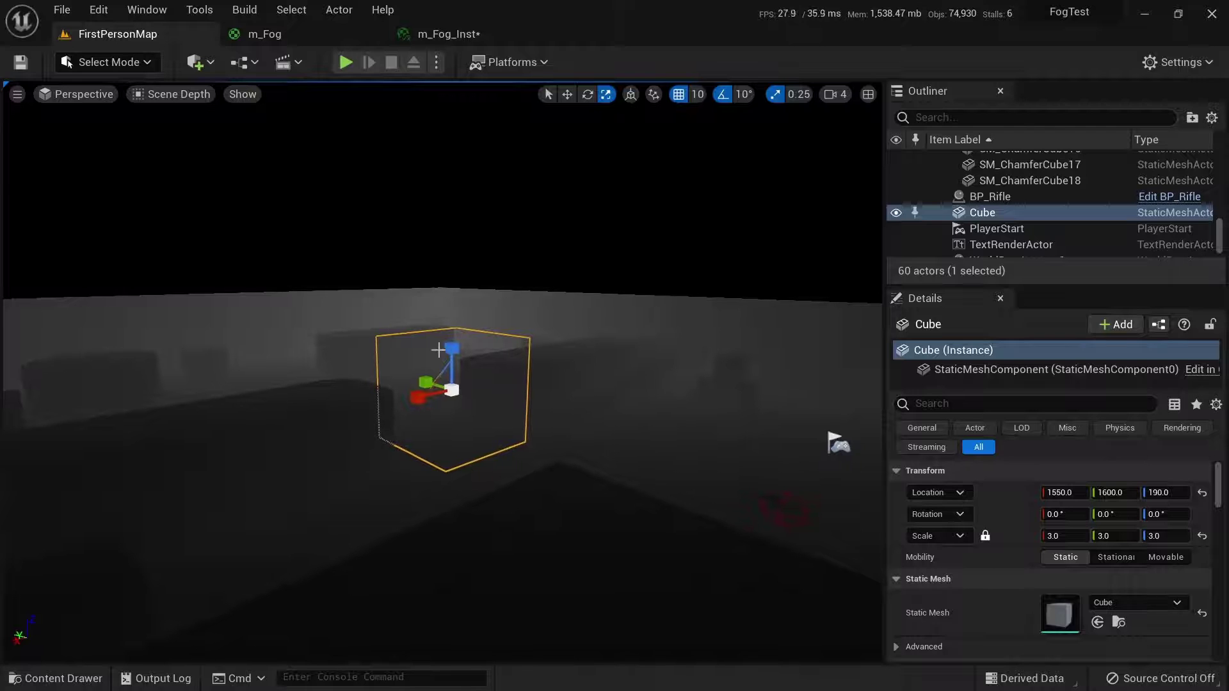
Review the Lerp, Scene Color and Scene Depth nodes in the m_Fog graph
{"action": "left_click", "coordinate": [319, 38]}
{"action": "right_click_drag", "start_coordinate": [993, 292], "coordinate": [438, 325]}
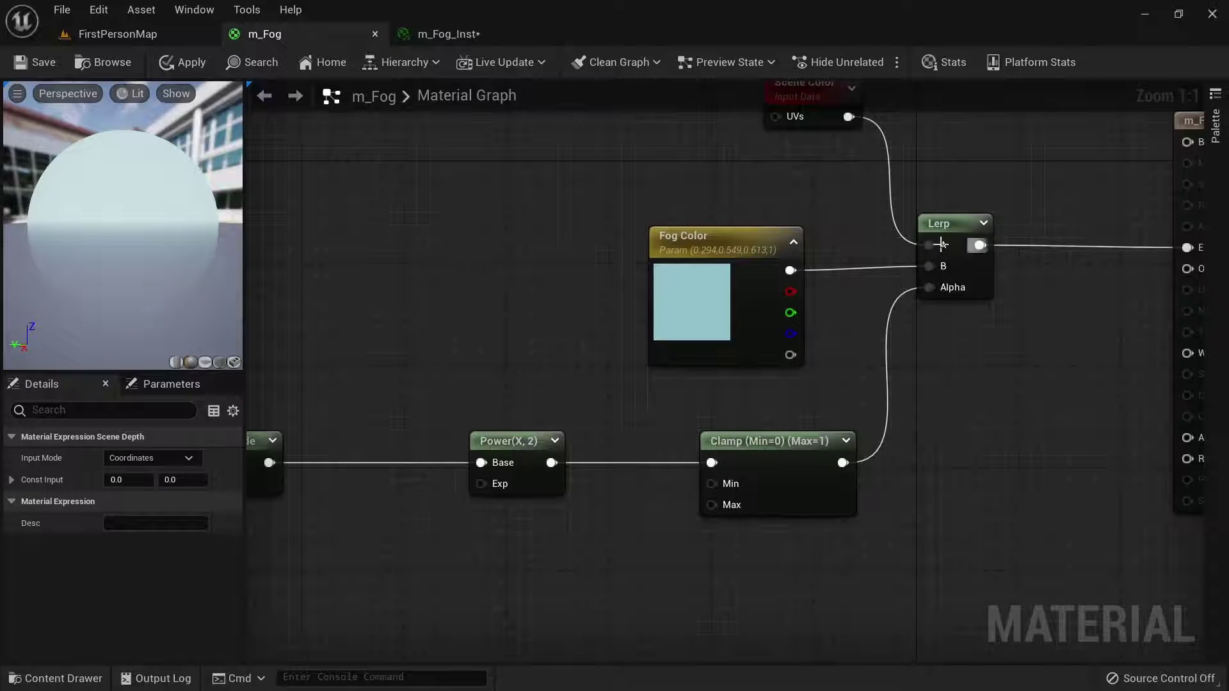
{"action": "right_click_drag", "start_coordinate": [821, 89], "coordinate": [879, 175]}
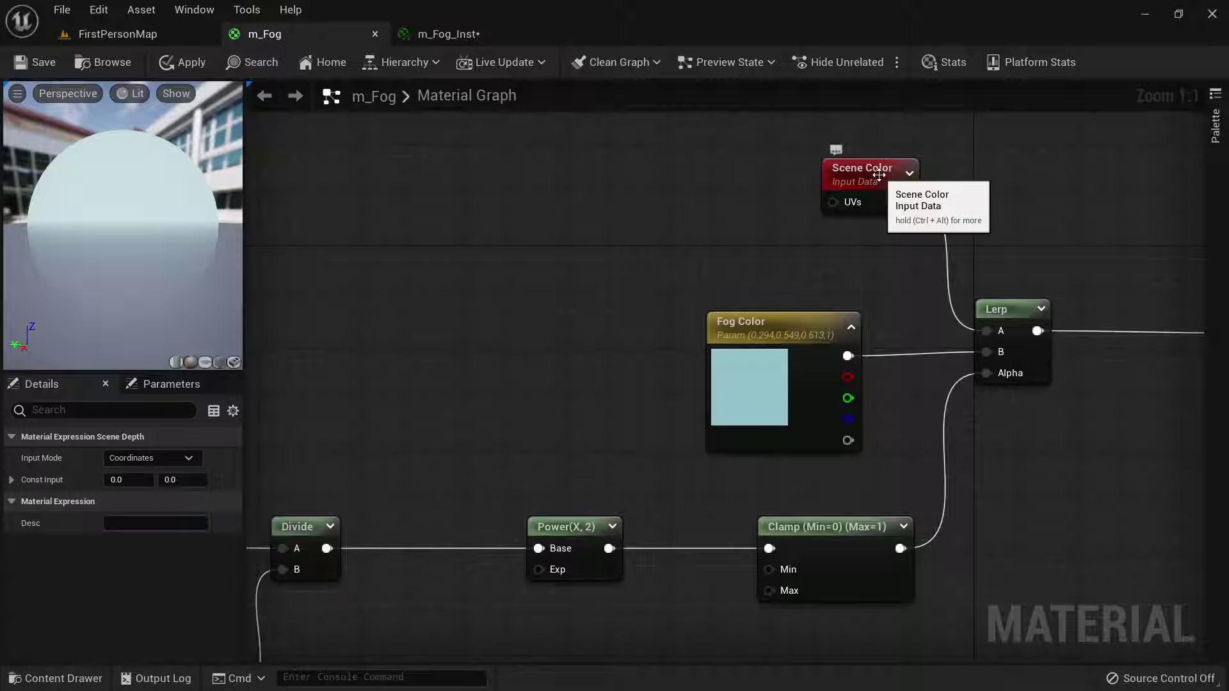
{"action": "left_click", "coordinate": [486, 302]}
{"action": "right_click_drag", "start_coordinate": [486, 302], "coordinate": [1016, 210]}
{"action": "right_click_drag", "start_coordinate": [958, 338], "coordinate": [854, 315]}
{"action": "left_click", "coordinate": [479, 403]}
Return the FirstPersonMap viewport to the Lit view mode
{"action": "left_click", "coordinate": [157, 34]}
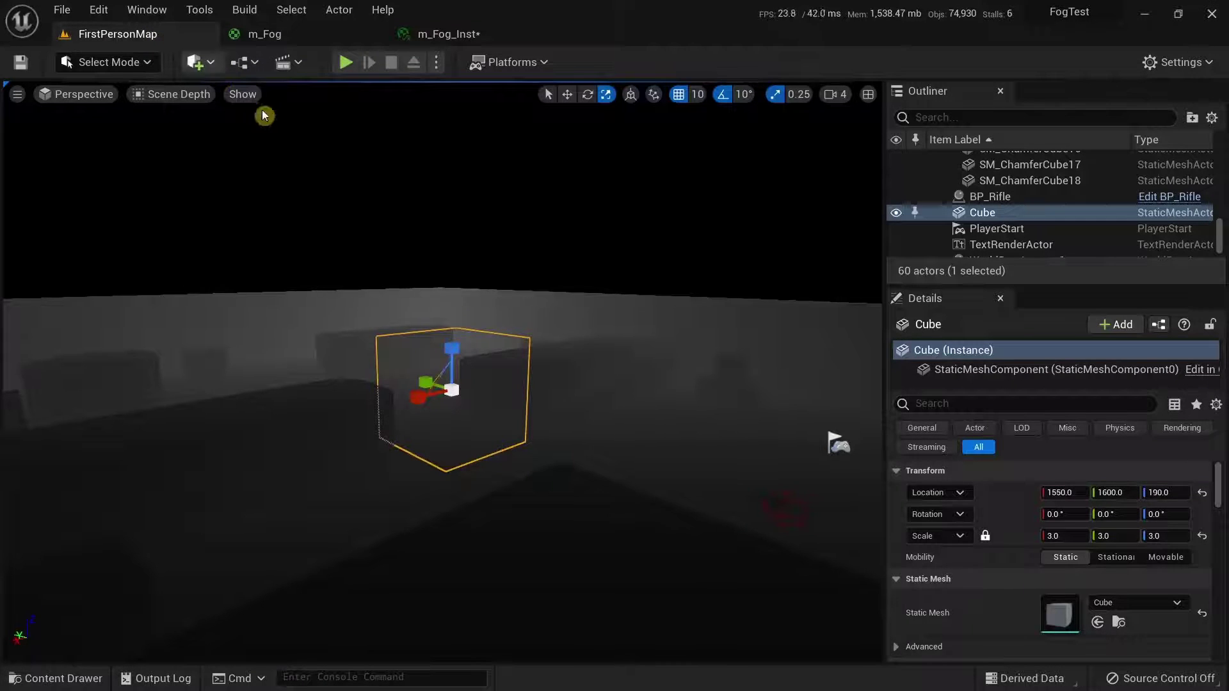
{"action": "left_click", "coordinate": [169, 100]}
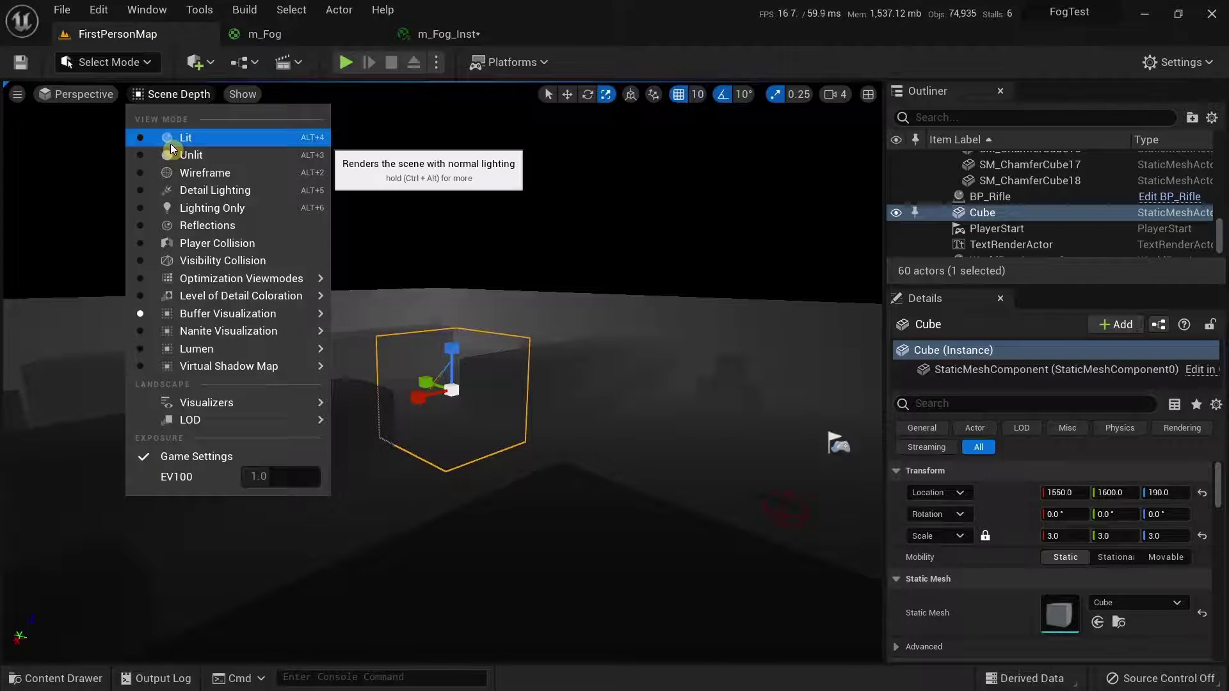
{"action": "left_click", "coordinate": [171, 142]}
Connect Scene Depth's output directly to Emissive Color in the m_Fog graph and check it in the material preview
{"action": "left_click", "coordinate": [282, 35]}
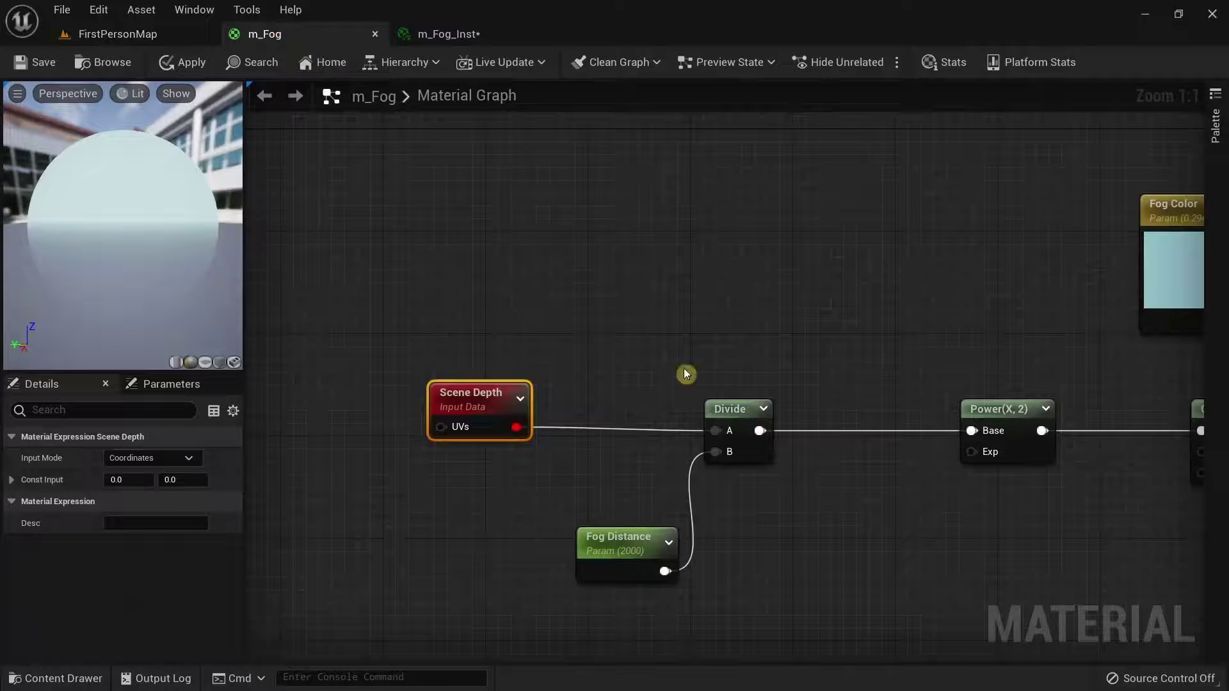
{"action": "right_click_drag", "start_coordinate": [686, 374], "coordinate": [559, 324]}
{"action": "left_click", "coordinate": [465, 330]}
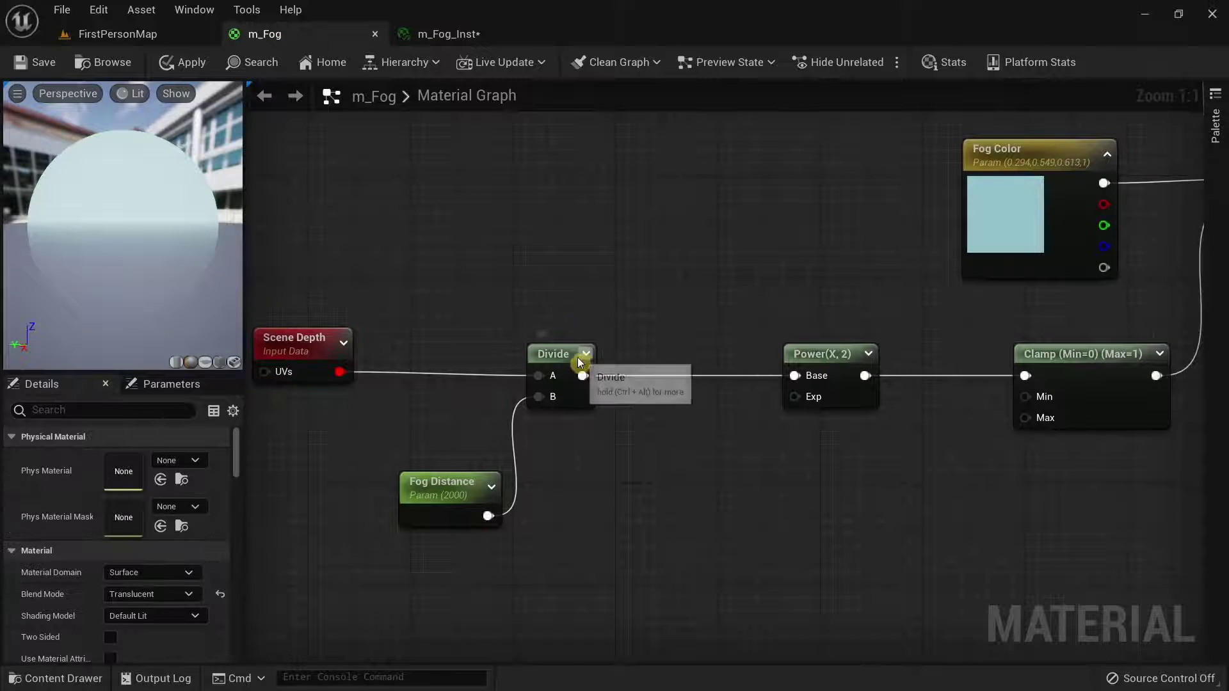
{"action": "left_click", "coordinate": [442, 488]}
{"action": "left_click_drag", "start_coordinate": [340, 372], "coordinate": [1059, 161]}
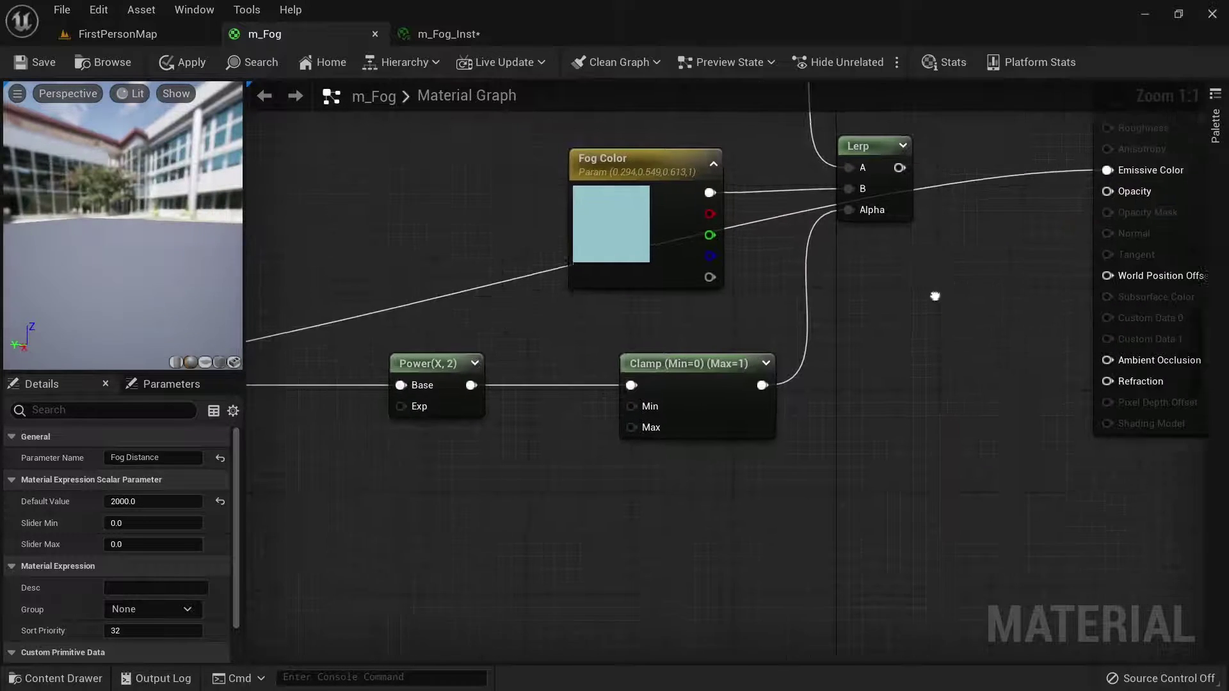
{"action": "right_click_drag", "start_coordinate": [935, 296], "coordinate": [1228, 377]}
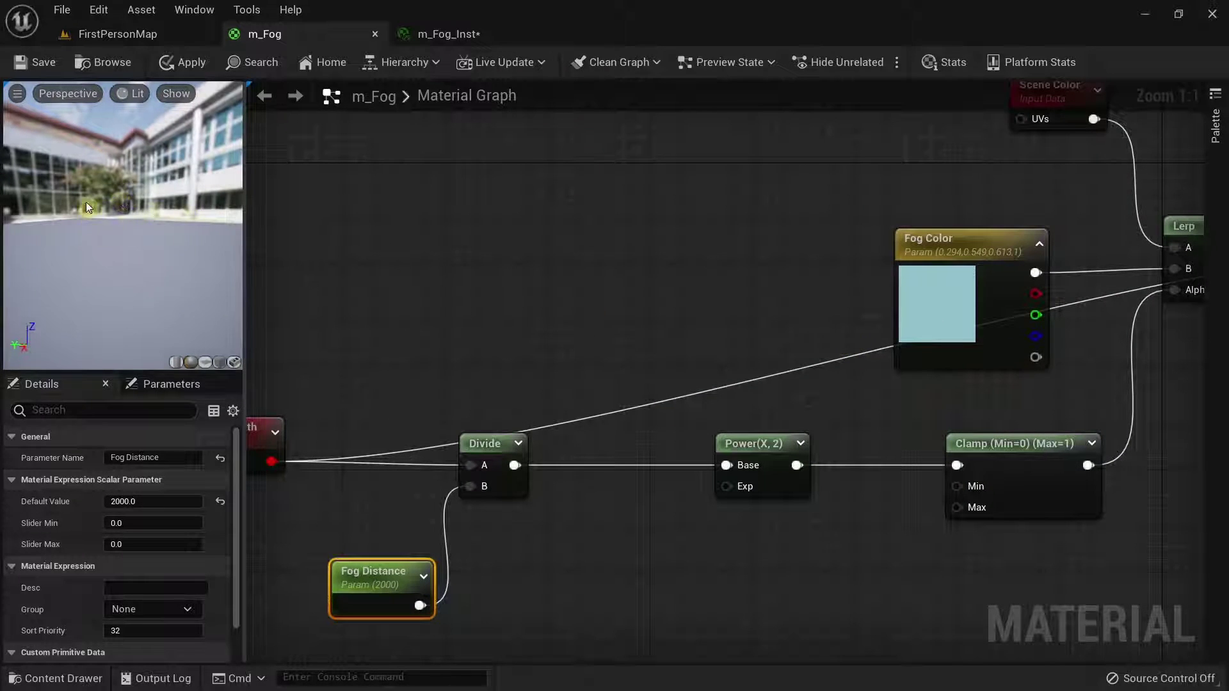
{"action": "right_click_drag", "start_coordinate": [874, 486], "coordinate": [1025, 502]}
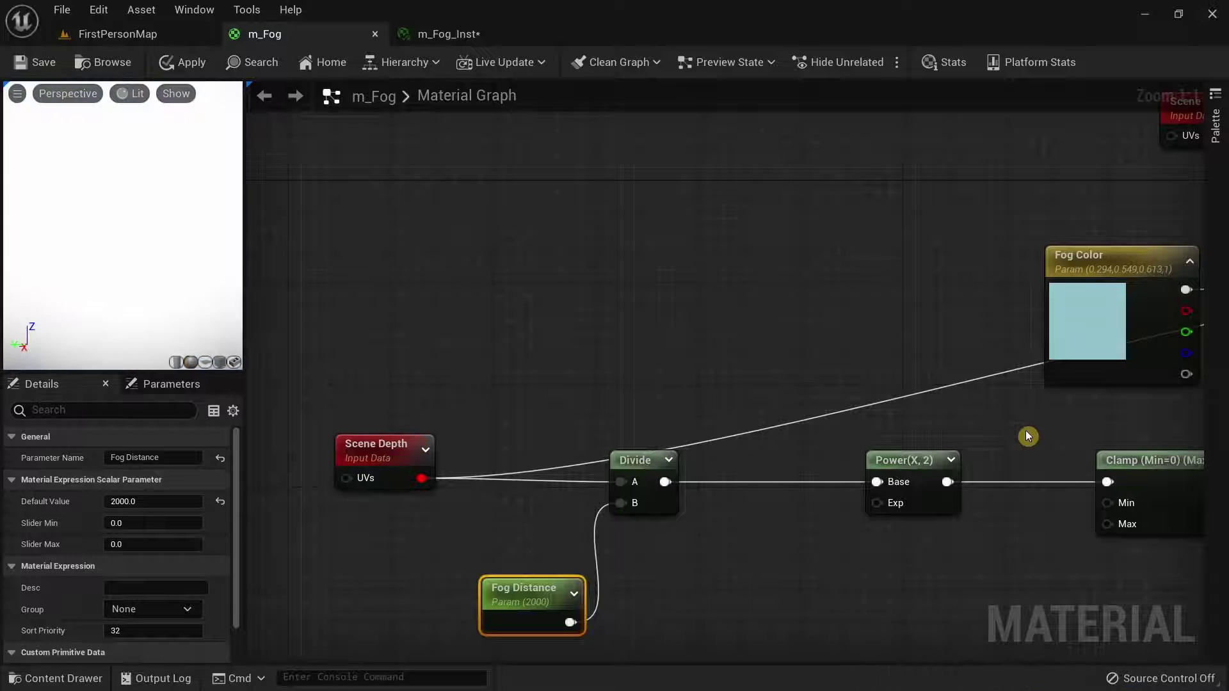
{"action": "mouse_move", "coordinate": [111, 238]}
{"action": "left_mouse_down"}
{"action": "mouse_move", "coordinate": [119, 251]}
{"action": "mouse_move", "coordinate": [113, 241]}
{"action": "left_mouse_up"}
Examine how the Scene Depth and Fog Distance nodes feed the Divide node in the m_Fog graph
{"action": "right_click_drag", "start_coordinate": [858, 318], "coordinate": [480, 335]}
{"action": "right_click_drag", "start_coordinate": [406, 310], "coordinate": [771, 250]}
{"action": "left_click", "coordinate": [488, 362]}
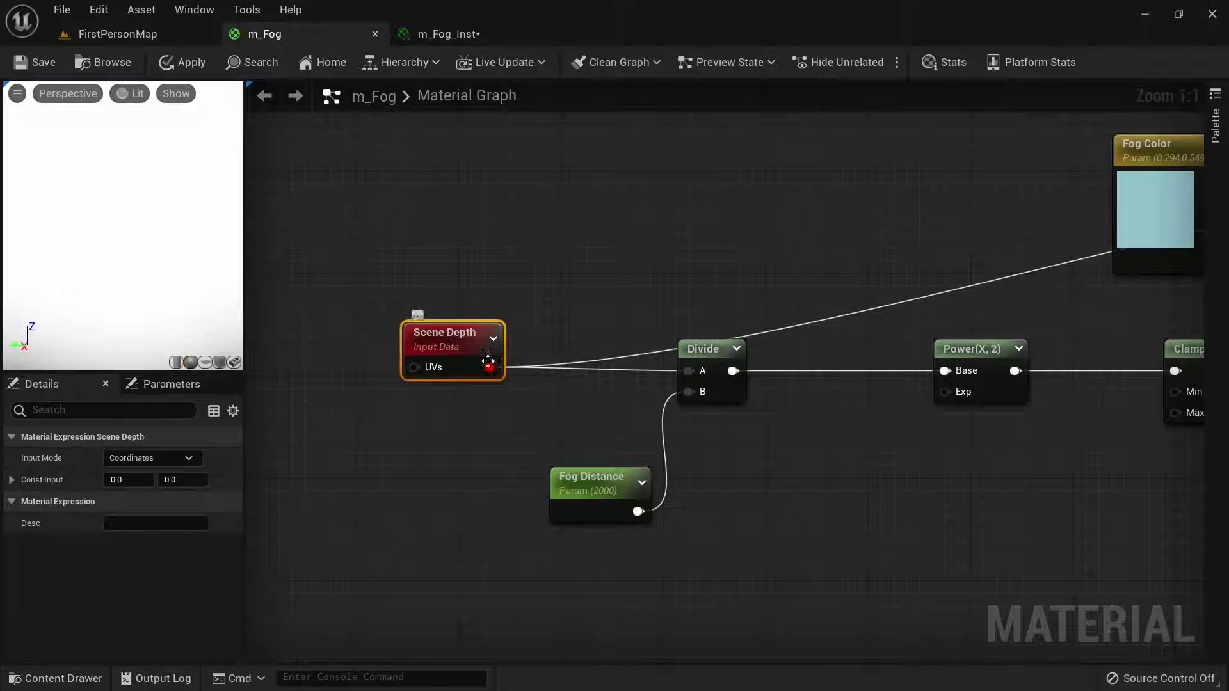
{"action": "left_click", "coordinate": [707, 351]}
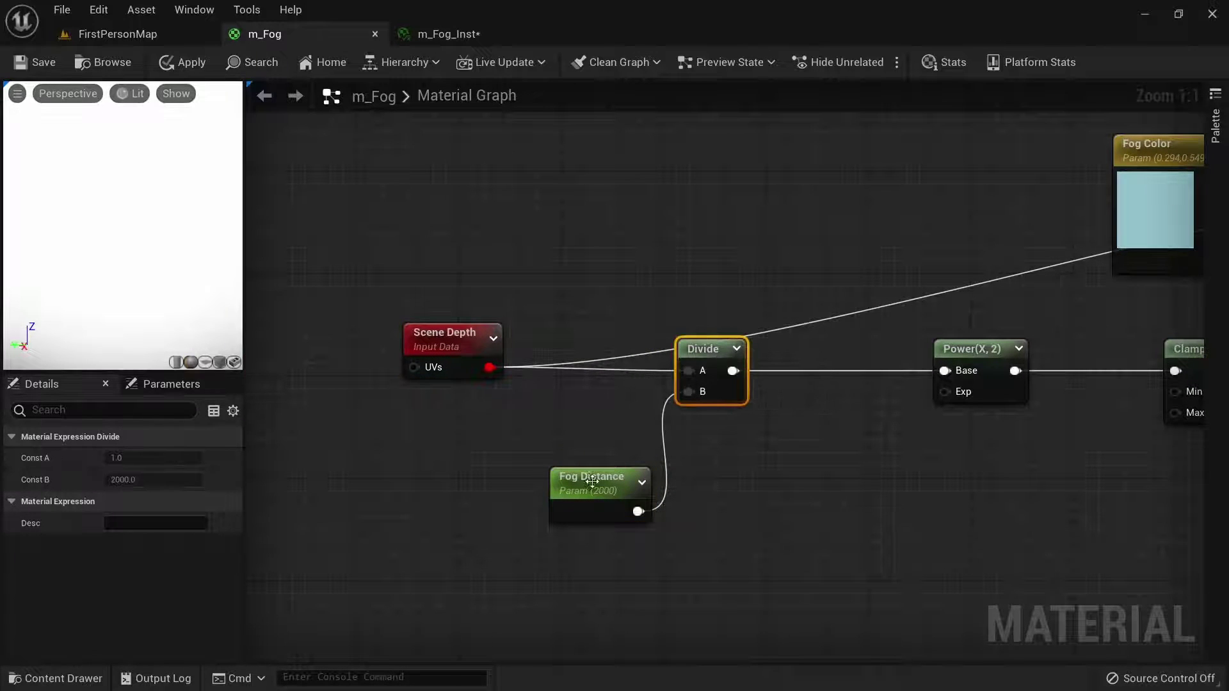
{"action": "right_click_drag", "start_coordinate": [666, 511], "coordinate": [576, 499]}
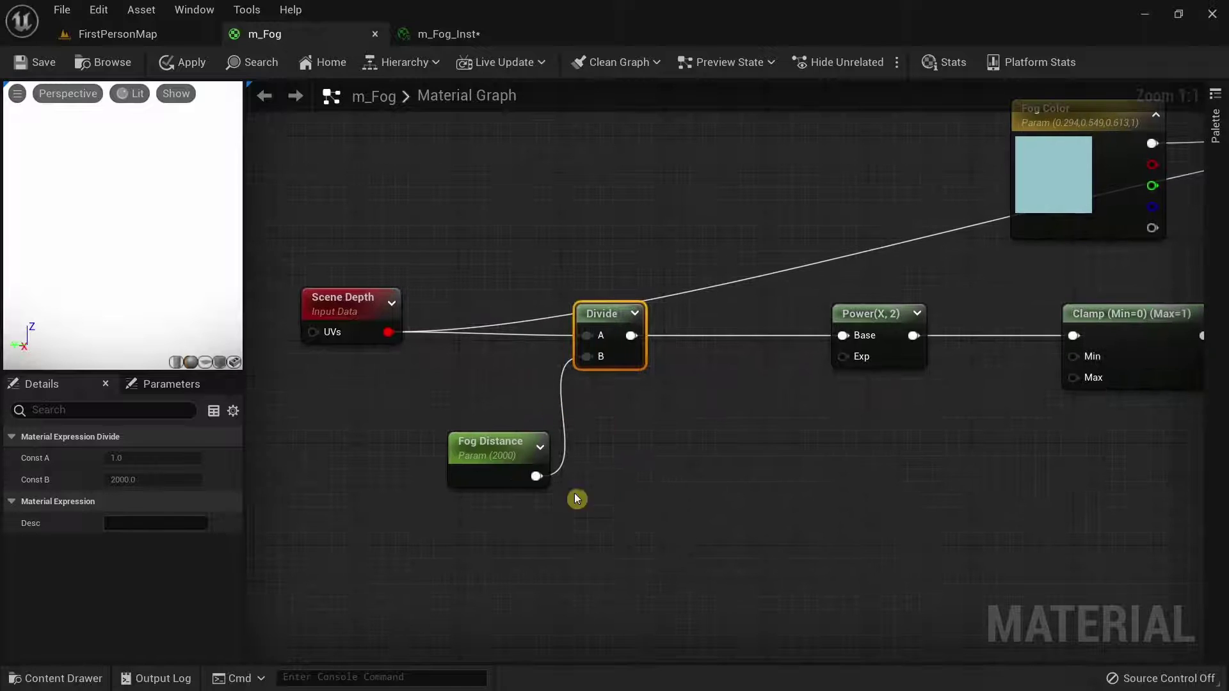
Connect the Divide node's output directly to Emissive Color in the m_Fog graph and inspect the material preview from several angles
{"action": "left_click", "coordinate": [517, 456]}
{"action": "right_click_drag", "start_coordinate": [831, 285], "coordinate": [404, 413]}
{"action": "right_click_drag", "start_coordinate": [480, 398], "coordinate": [814, 333]}
{"action": "left_click_drag", "start_coordinate": [502, 417], "coordinate": [1157, 207]}
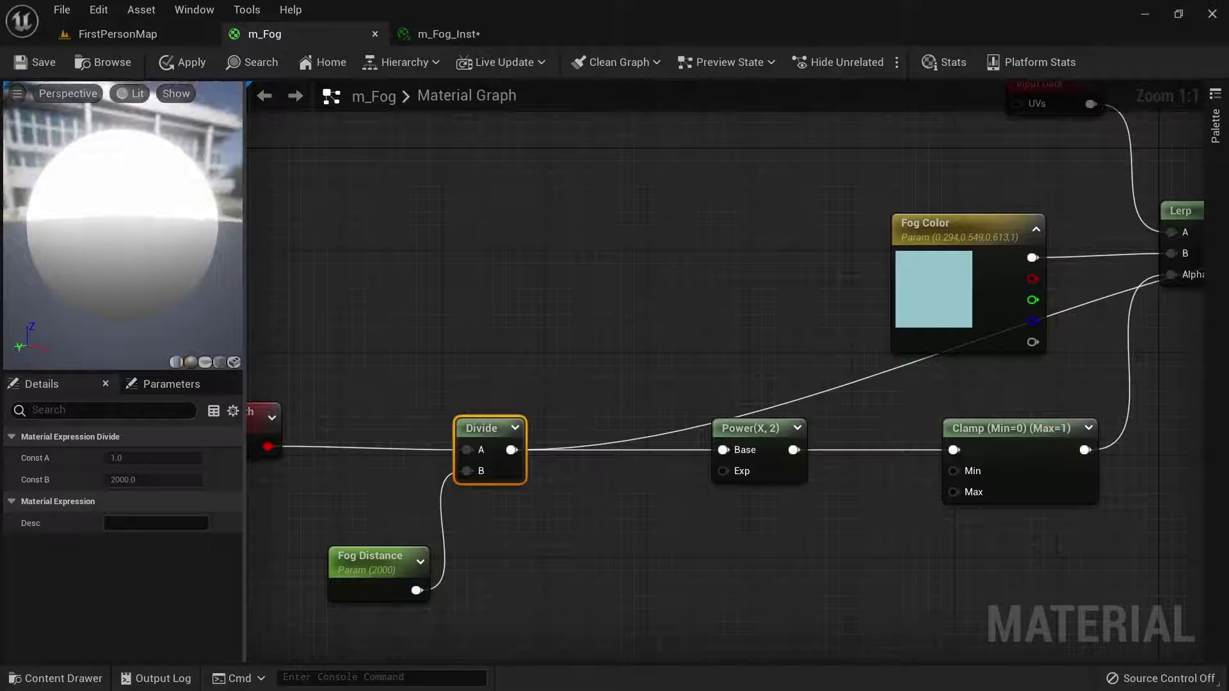
{"action": "left_click_drag", "start_coordinate": [122, 224], "coordinate": [83, 231]}
{"action": "left_click_drag", "start_coordinate": [217, 211], "coordinate": [154, 247]}
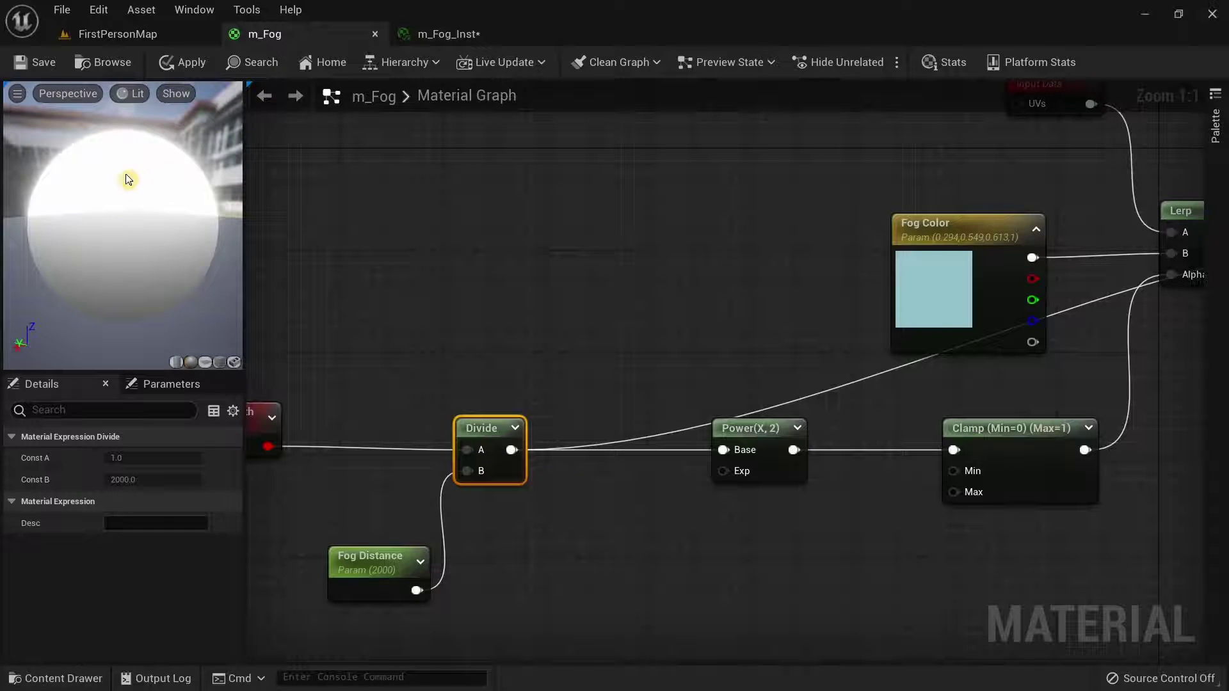
{"action": "left_click_drag", "start_coordinate": [114, 187], "coordinate": [174, 245]}
Connect the Power node's output directly to Emissive Color and inspect the material preview
{"action": "right_click_drag", "start_coordinate": [566, 362], "coordinate": [488, 382]}
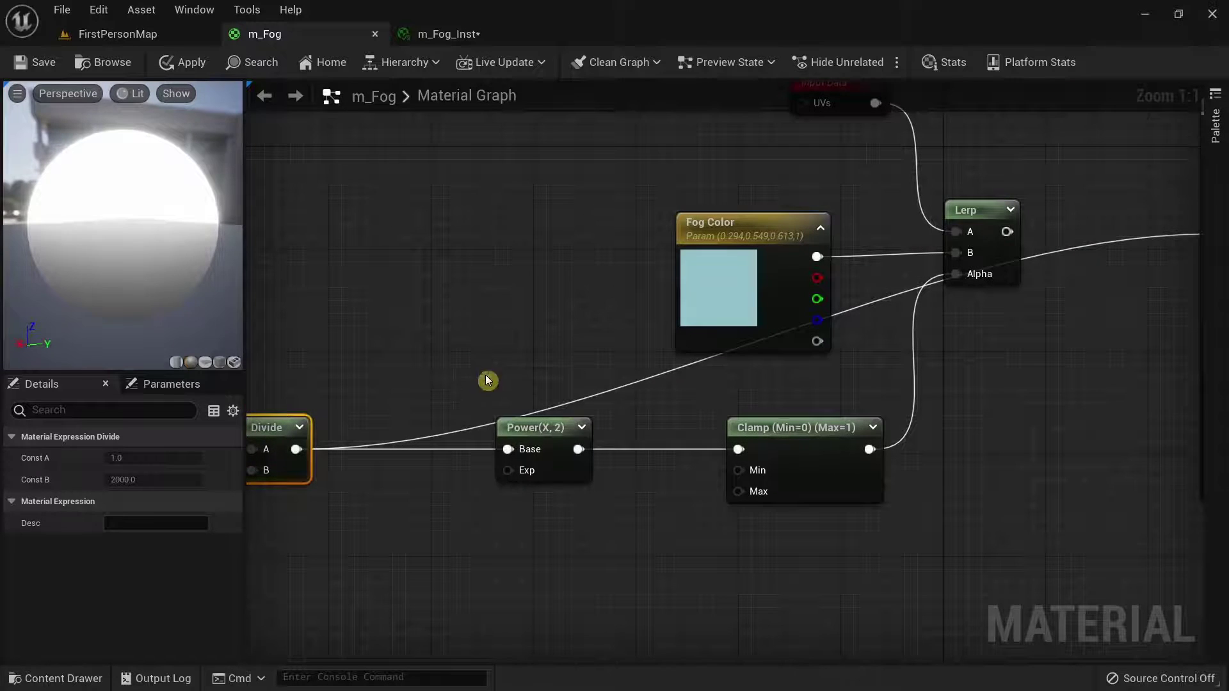
{"action": "left_click", "coordinate": [526, 427]}
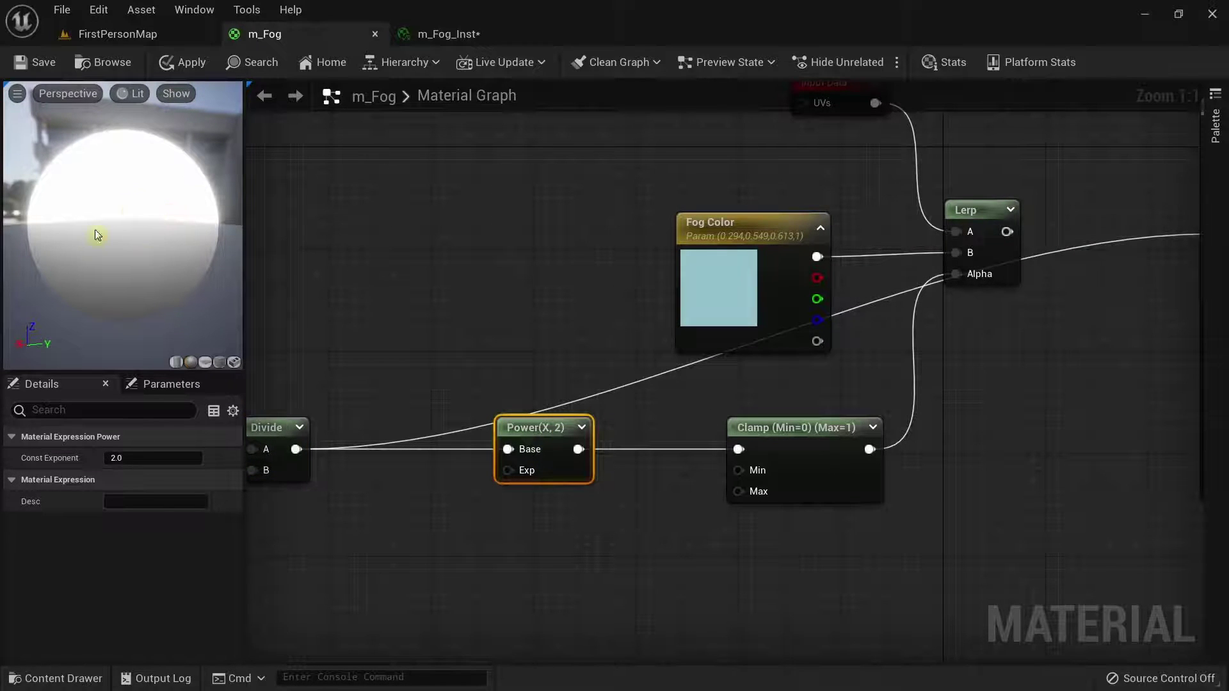
{"action": "left_click_drag", "start_coordinate": [128, 224], "coordinate": [103, 218]}
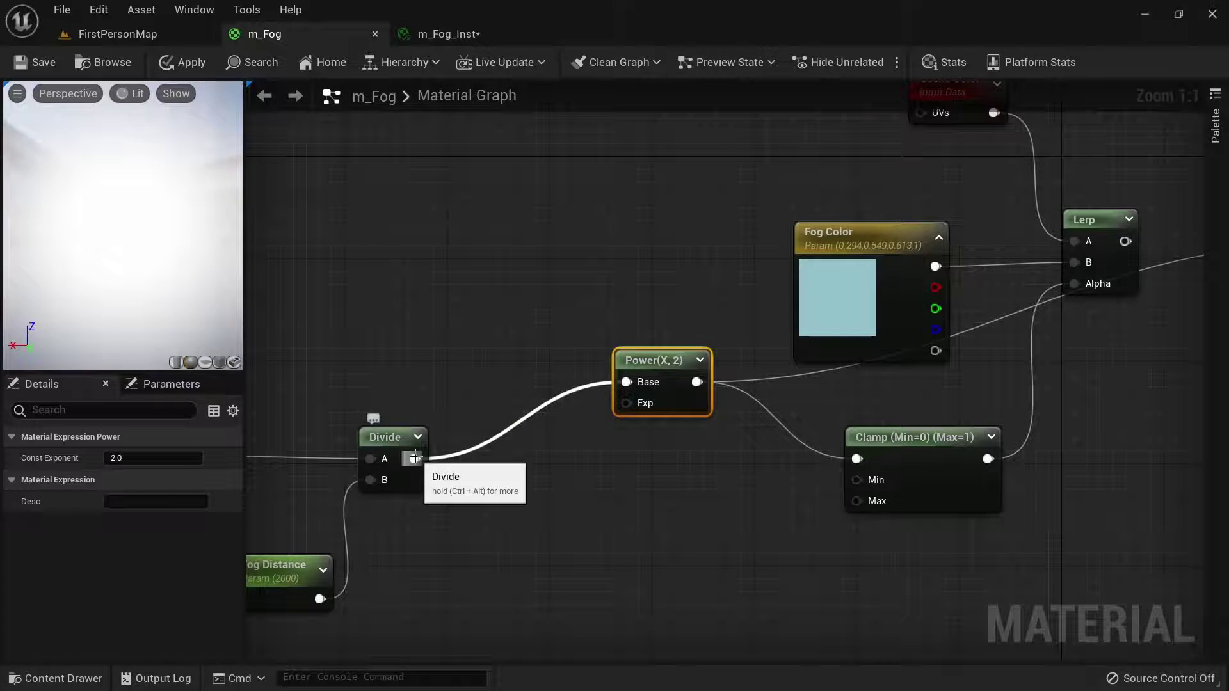
Feed Divide's output straight into Clamp, bypassing Power, and reconnect Lerp's output to Emissive Color to inspect the preview
{"action": "left_click_drag", "start_coordinate": [414, 458], "coordinate": [857, 463]}
{"action": "right_click_drag", "start_coordinate": [1178, 213], "coordinate": [817, 315]}
{"action": "left_click_drag", "start_coordinate": [766, 344], "coordinate": [978, 347]}
{"action": "right_click_drag", "start_coordinate": [891, 365], "coordinate": [1001, 303]}
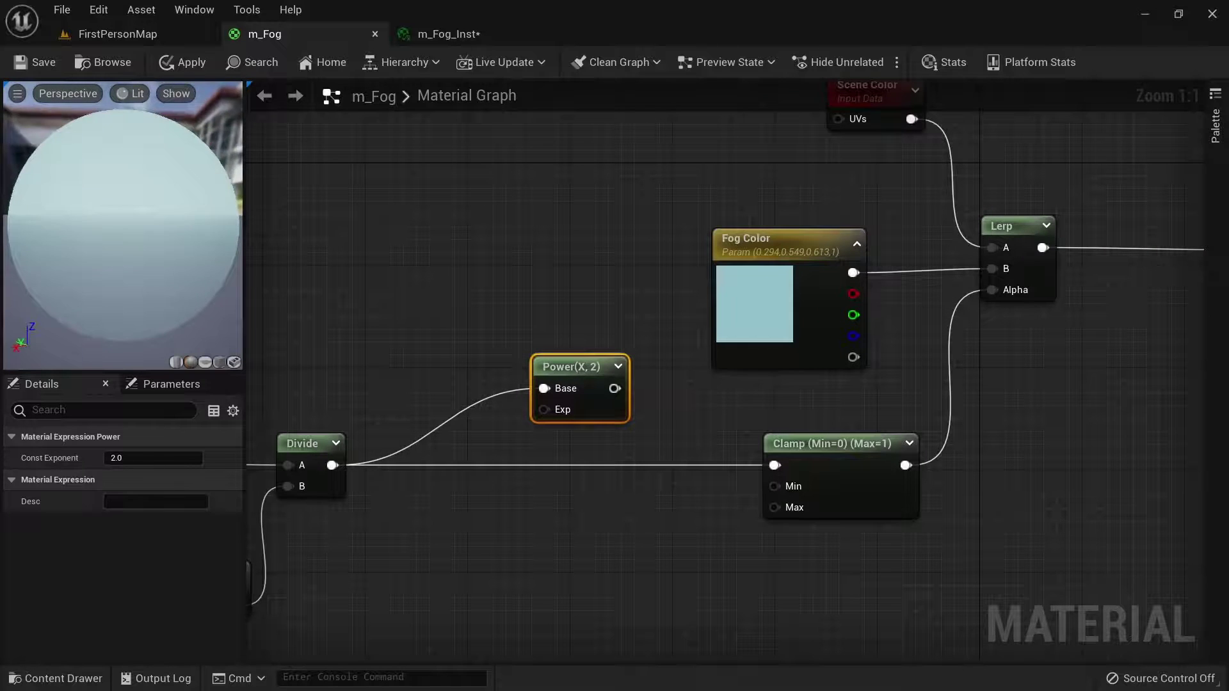
{"action": "mouse_move", "coordinate": [123, 225]}
{"action": "left_mouse_down"}
{"action": "mouse_move", "coordinate": [186, 211]}
{"action": "mouse_move", "coordinate": [125, 211]}
{"action": "mouse_move", "coordinate": [133, 223]}
{"action": "left_mouse_up"}
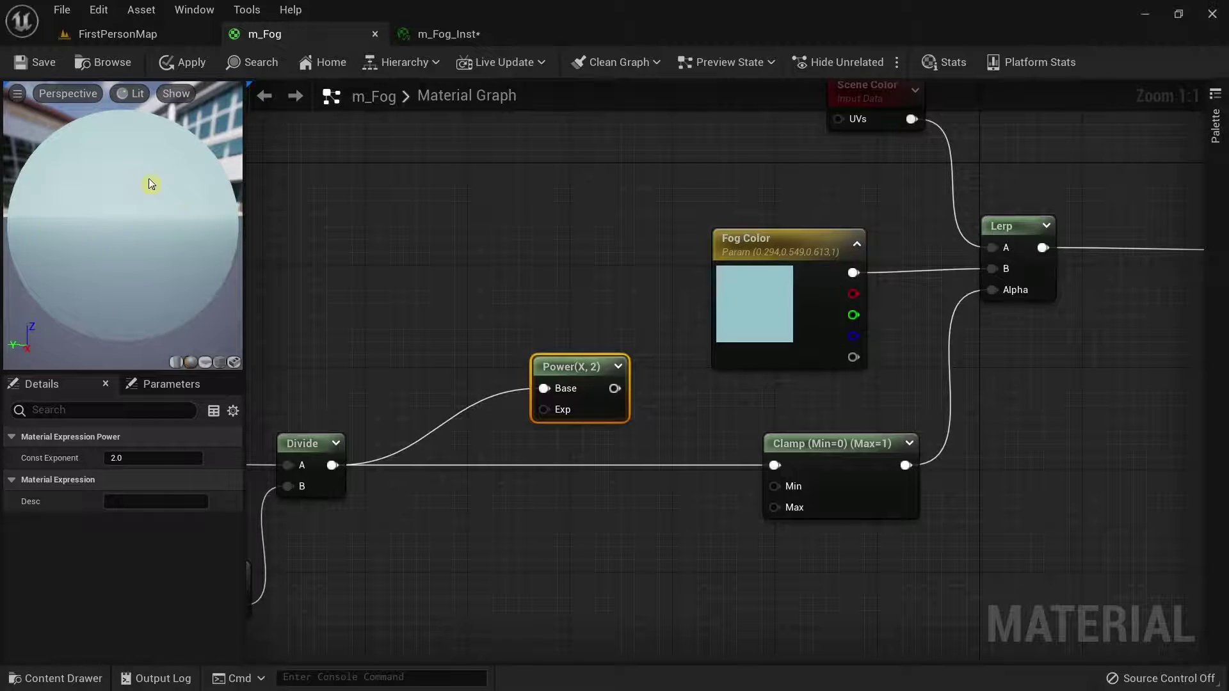
Reconnect the Power node's output to Clamp and check the fog's falloff on the preview sphere
{"action": "left_click_drag", "start_coordinate": [614, 389], "coordinate": [781, 467]}
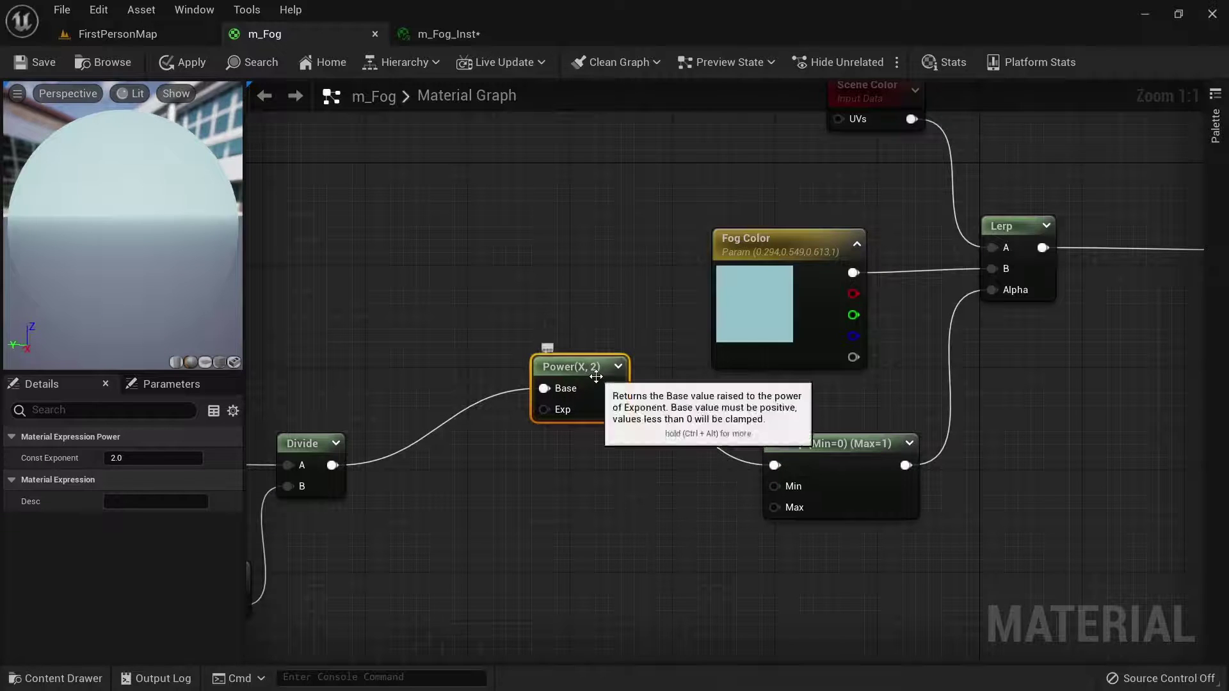
{"action": "left_click_drag", "start_coordinate": [156, 240], "coordinate": [156, 240]}
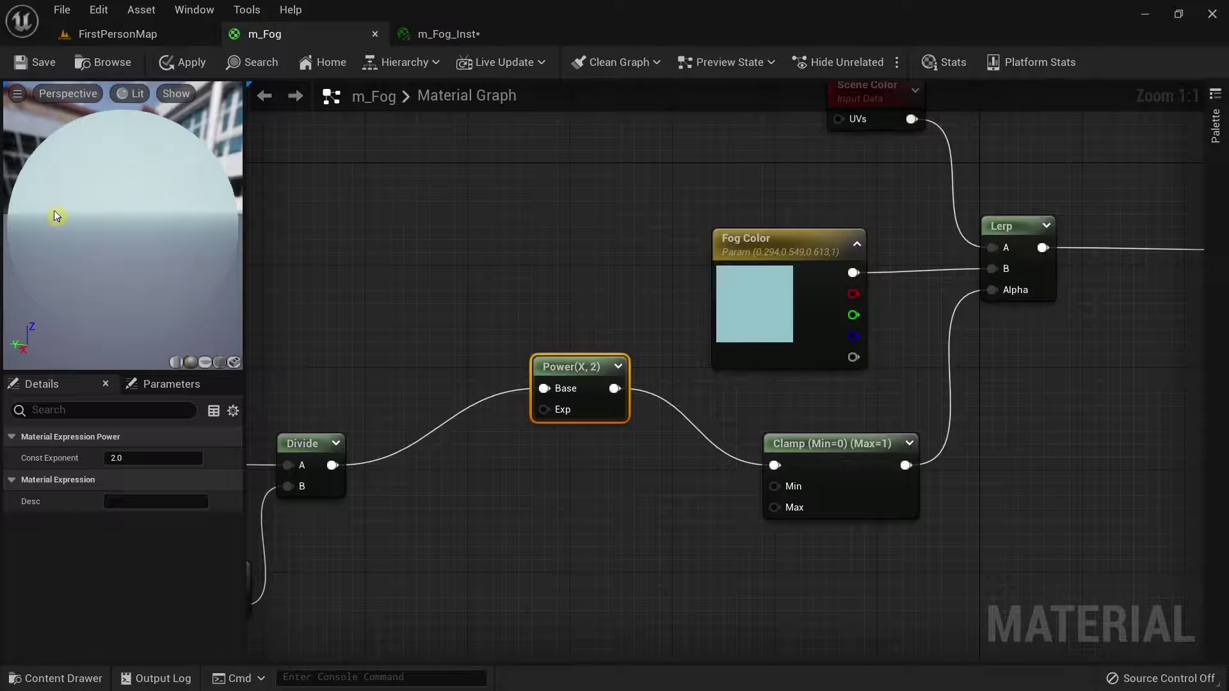
{"action": "left_click_drag", "start_coordinate": [118, 198], "coordinate": [119, 198]}
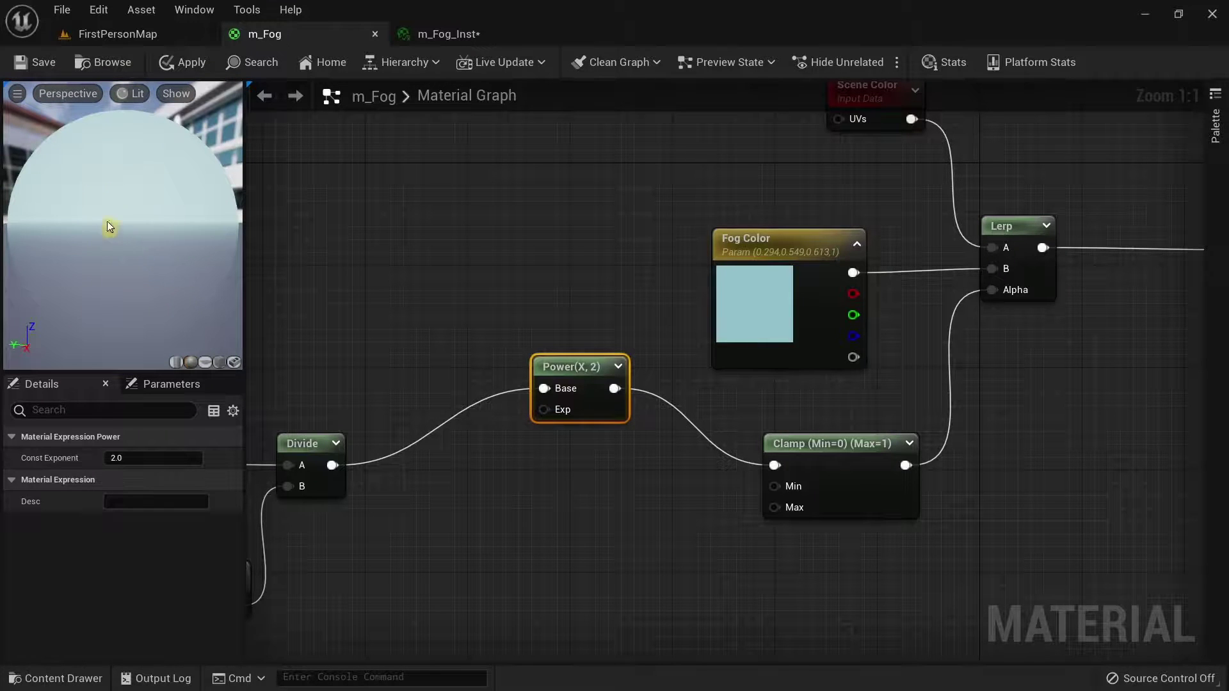
{"action": "left_click_drag", "start_coordinate": [125, 228], "coordinate": [126, 228]}
{"action": "left_click", "coordinate": [645, 223]}
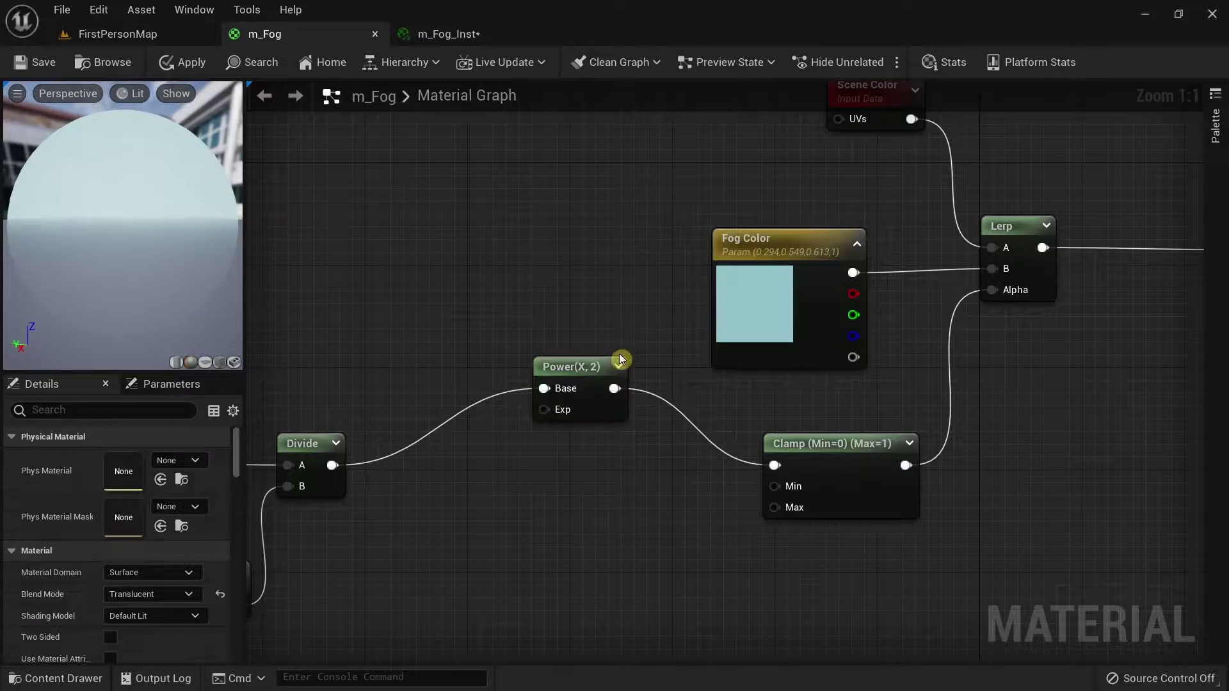
{"action": "left_click", "coordinate": [579, 366]}
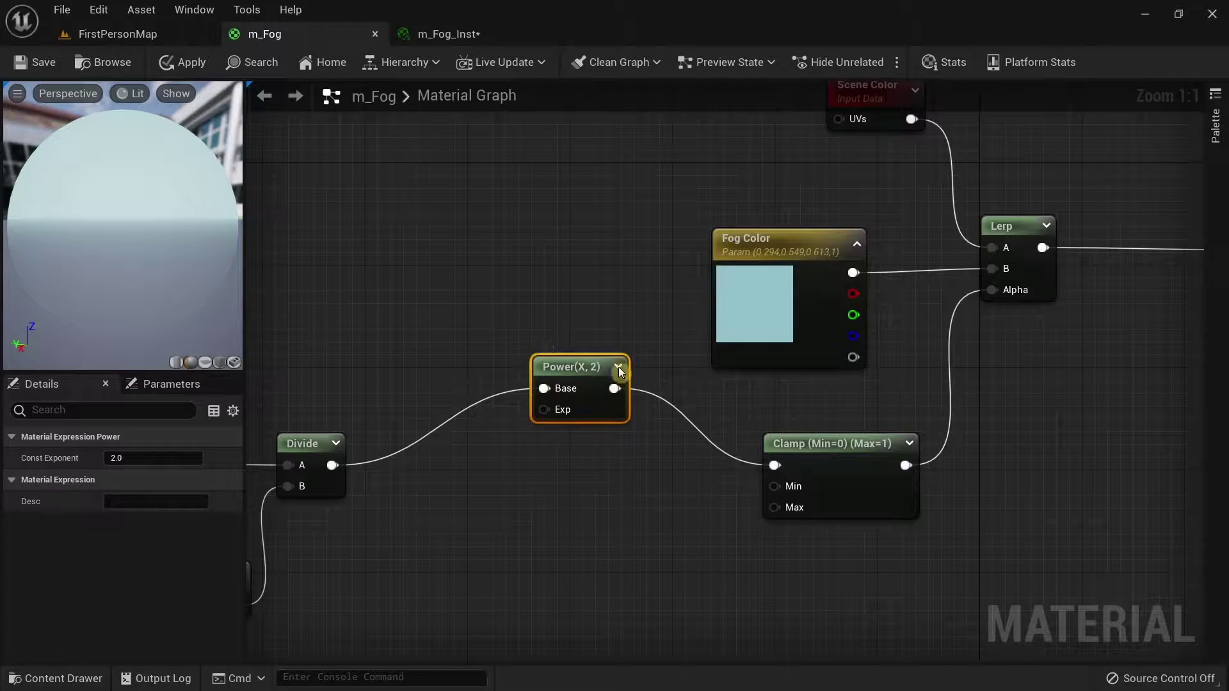
Examine how the Fog Color and Scene Color nodes feeding the Lerp appear in the material preview
{"action": "mouse_move", "coordinate": [672, 269]}
{"action": "right_mouse_down"}
{"action": "mouse_move", "coordinate": [583, 384]}
{"action": "mouse_move", "coordinate": [586, 298]}
{"action": "right_mouse_up"}
{"action": "key", "text": "q"}
{"action": "left_click", "coordinate": [546, 406]}
{"action": "mouse_move", "coordinate": [536, 396]}
{"action": "right_mouse_down"}
{"action": "mouse_move", "coordinate": [458, 420]}
{"action": "mouse_move", "coordinate": [379, 544]}
{"action": "right_mouse_up"}
{"action": "left_click", "coordinate": [608, 276]}
{"action": "left_click", "coordinate": [579, 421]}
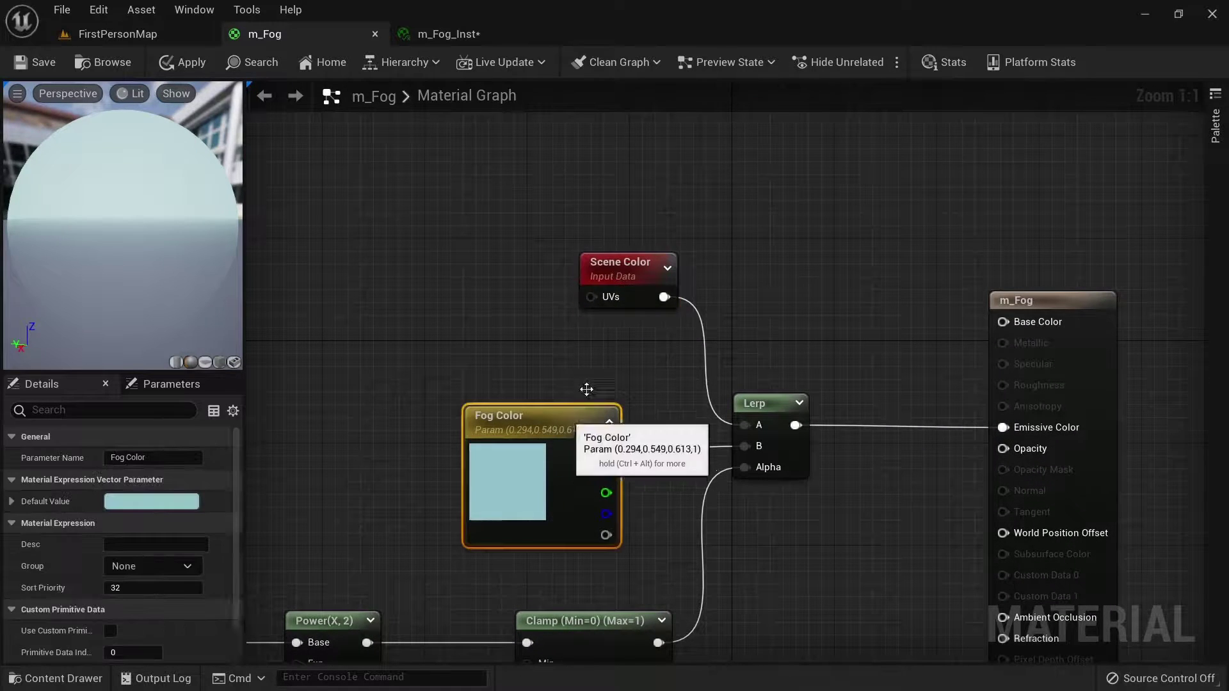
{"action": "left_click", "coordinate": [614, 266]}
{"action": "right_click_drag", "start_coordinate": [527, 384], "coordinate": [607, 365]}
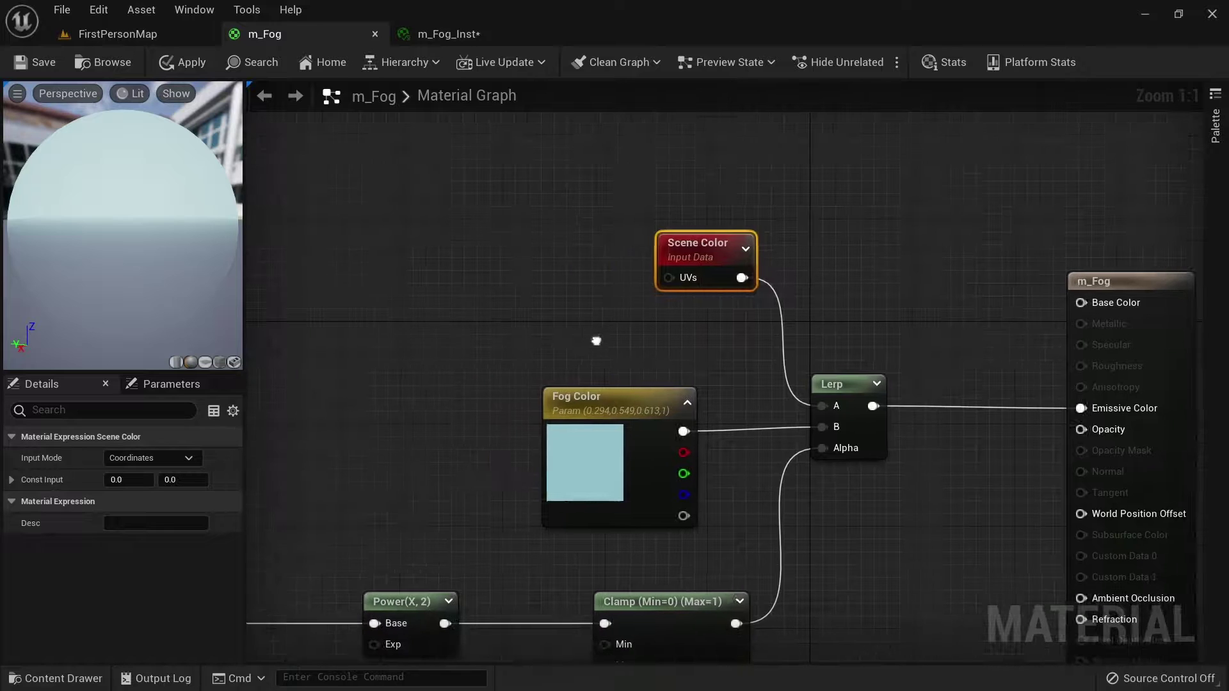
{"action": "left_click", "coordinate": [606, 415]}
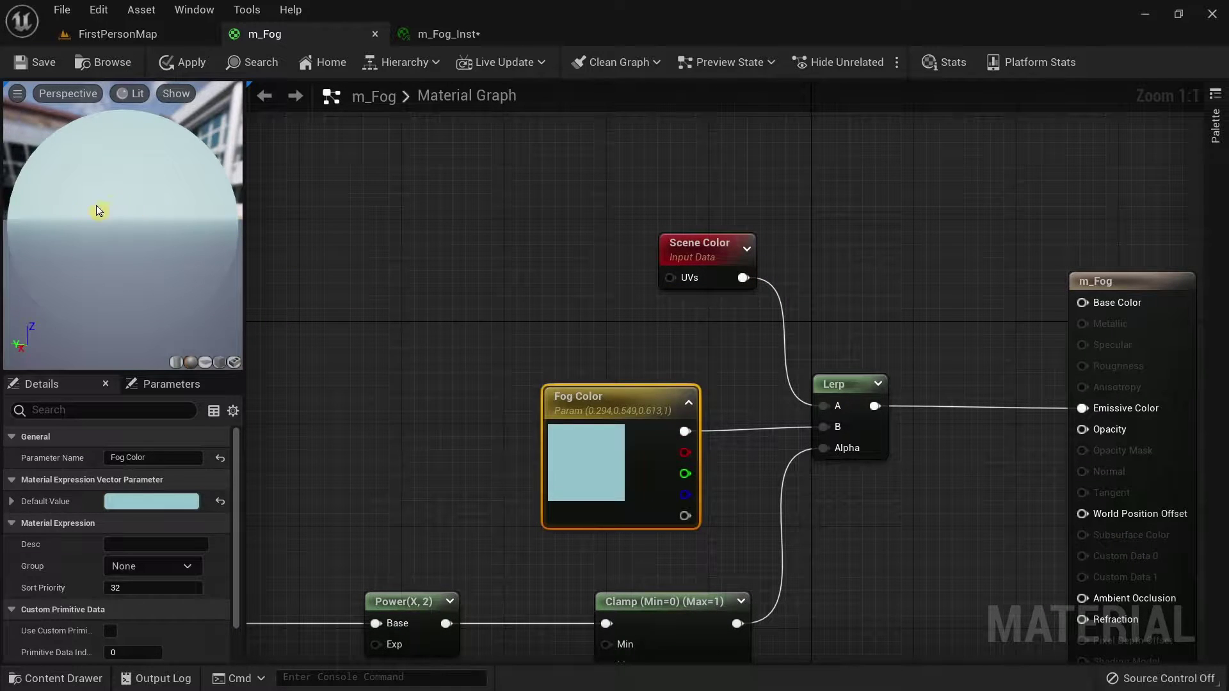
{"action": "left_click", "coordinate": [708, 257]}
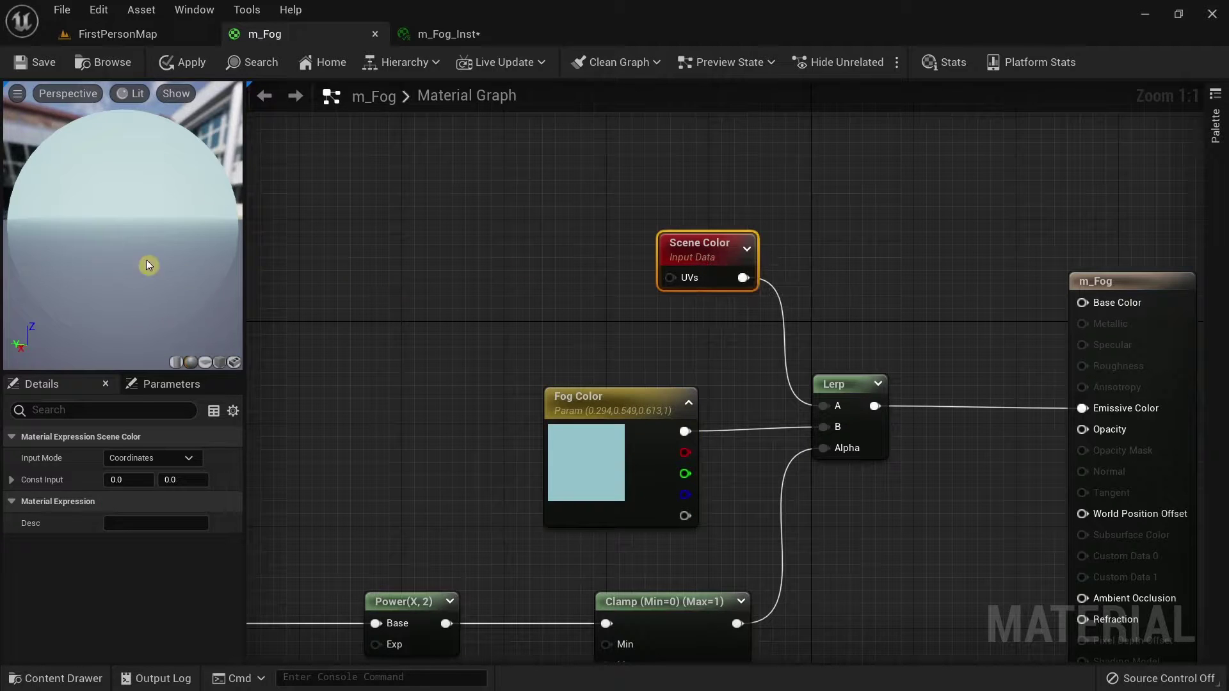
{"action": "left_click_drag", "start_coordinate": [146, 259], "coordinate": [168, 262]}
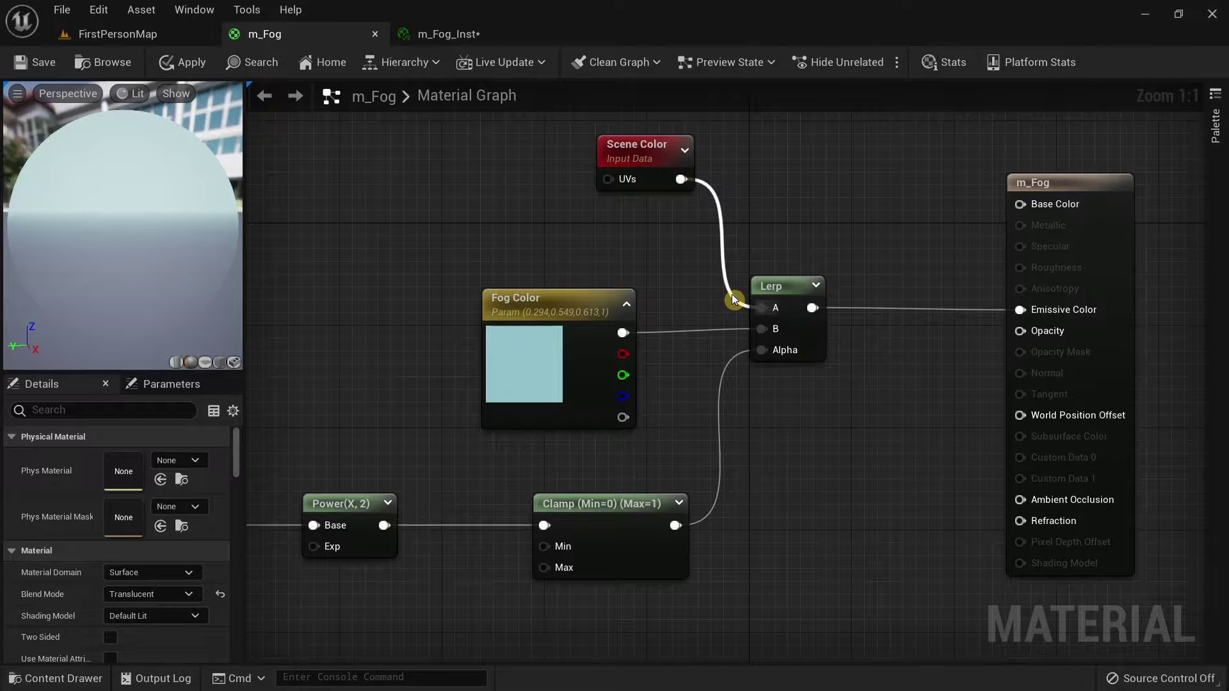
Temporarily break the Scene Color link to Lerp's A input and restore it, comparing the material preview in both states
{"action": "left_click", "coordinate": [733, 299], "text": "alt"}
{"action": "left_click_drag", "start_coordinate": [117, 239], "coordinate": [243, 240]}
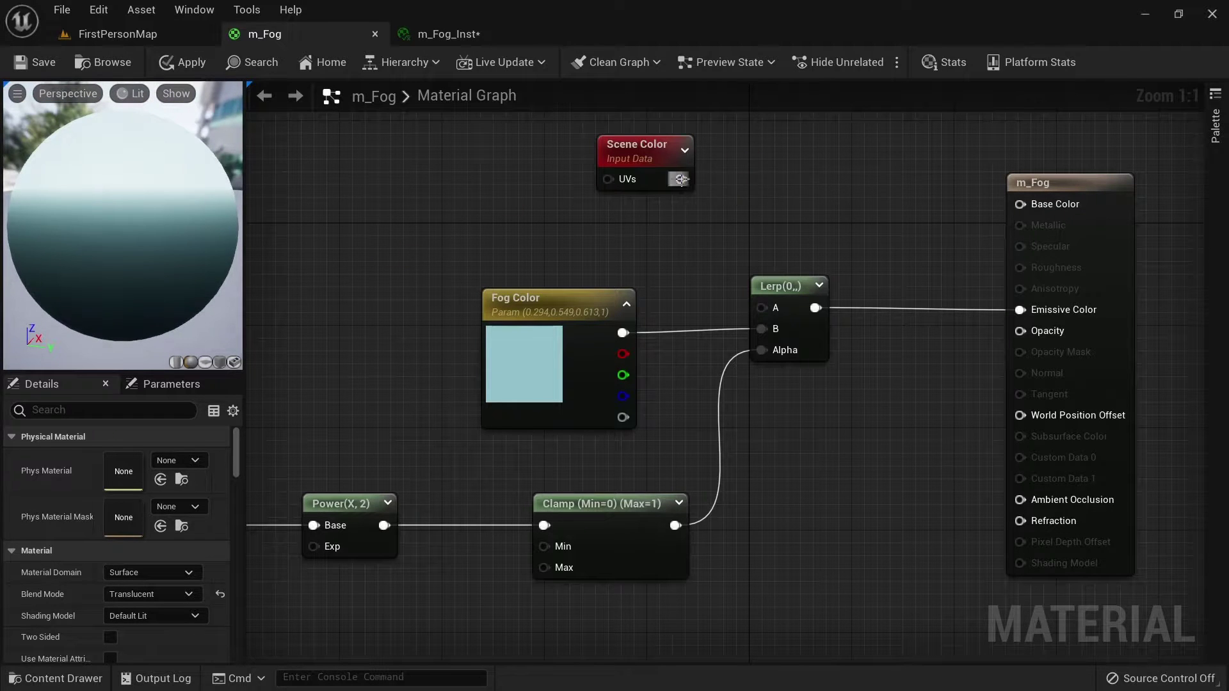
{"action": "left_click_drag", "start_coordinate": [681, 179], "coordinate": [761, 308]}
{"action": "left_click_drag", "start_coordinate": [206, 191], "coordinate": [148, 246]}
{"action": "left_click_drag", "start_coordinate": [85, 271], "coordinate": [123, 258]}
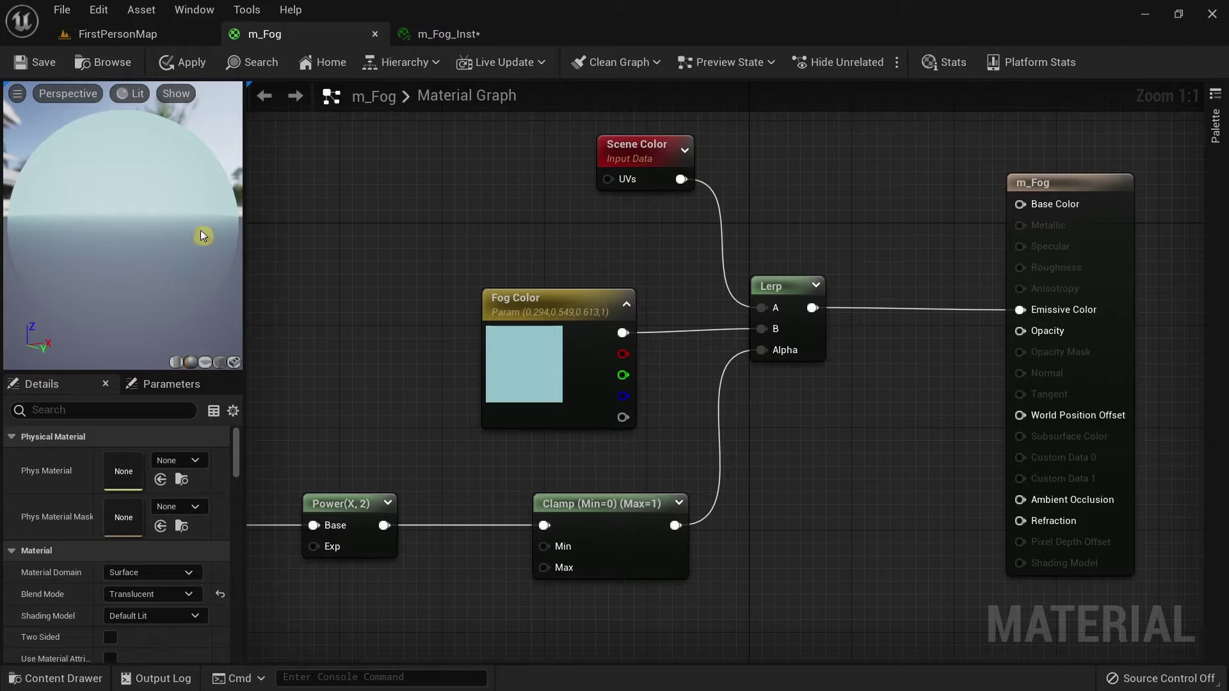
{"action": "left_click_drag", "start_coordinate": [170, 221], "coordinate": [126, 239]}
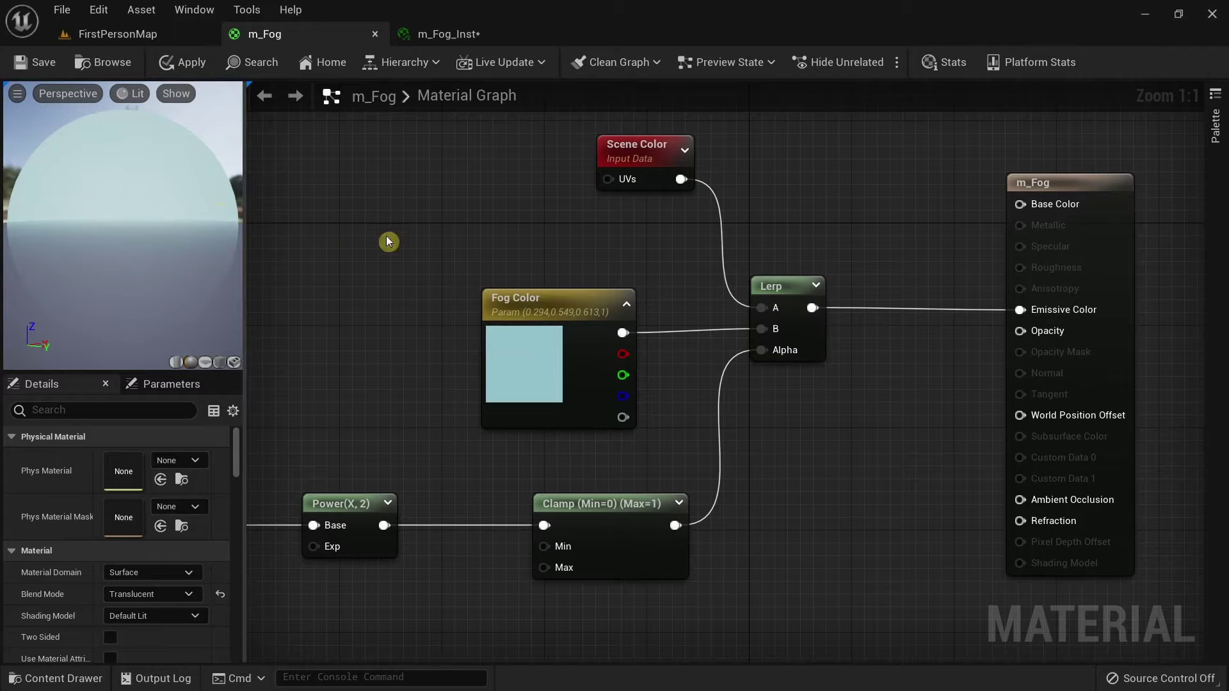
Switch to the FirstPersonMap level and view the fog cube from inside and outside
{"action": "scroll", "coordinate": [877, 266], "scroll_direction": "down", "scroll_amount": 3}
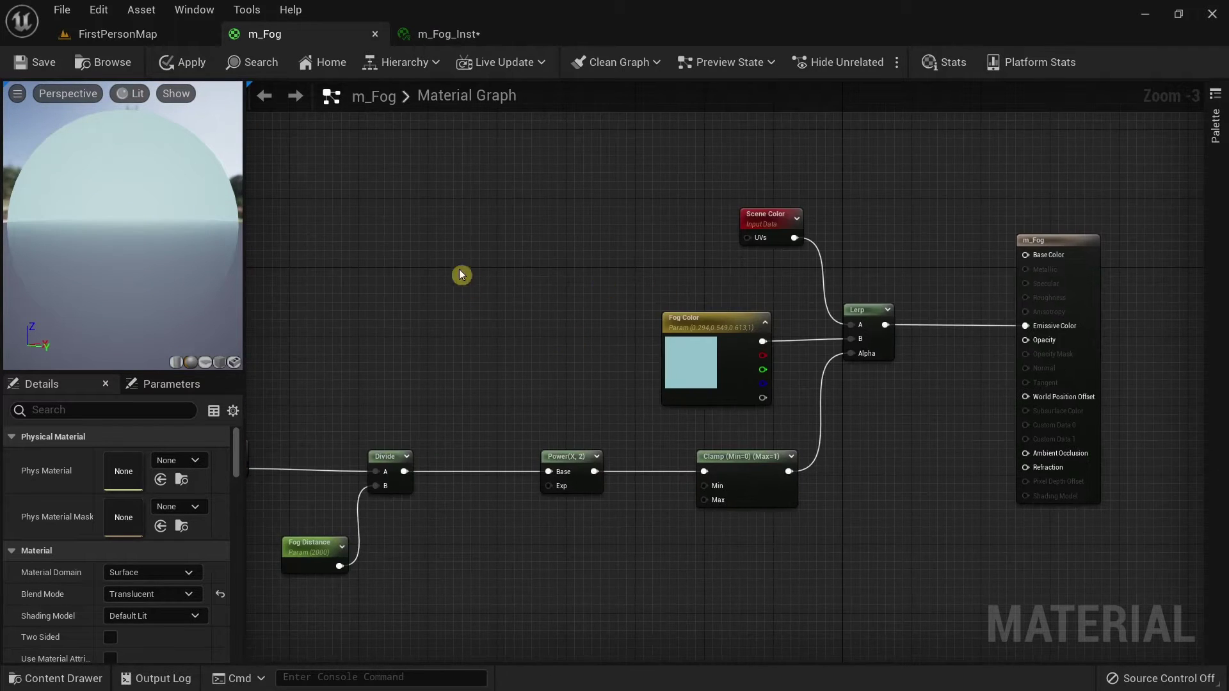
{"action": "left_click", "coordinate": [162, 37]}
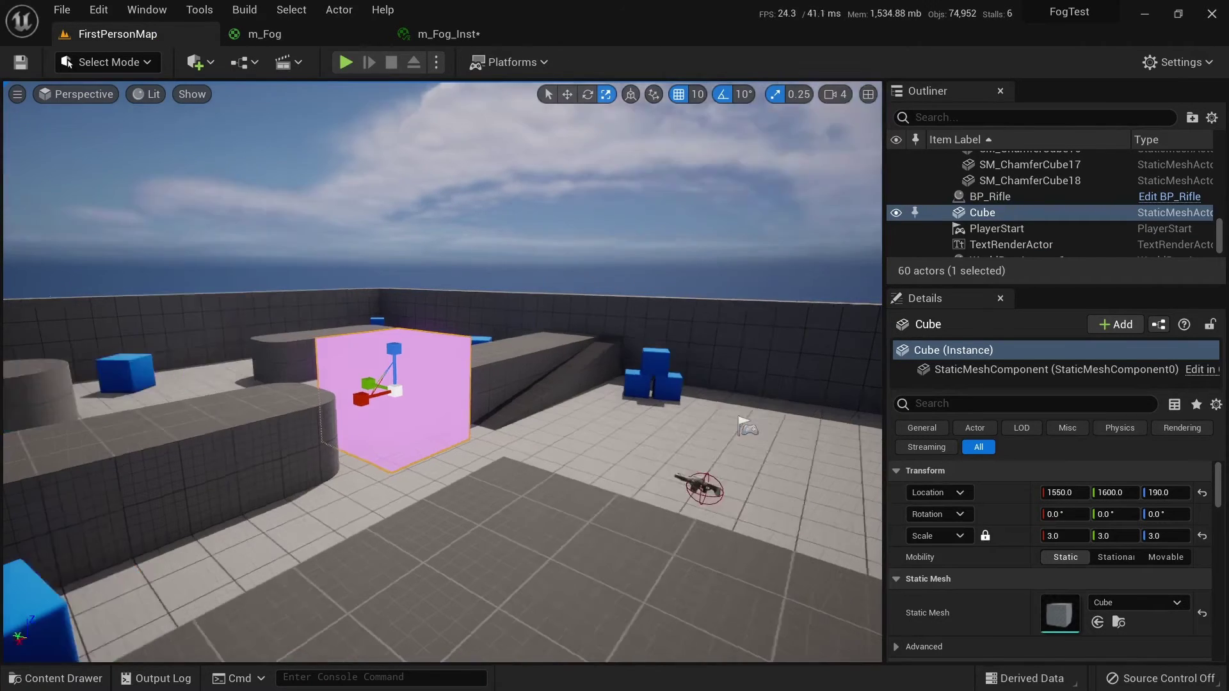
{"action": "key", "text": "a"}
{"action": "key", "text": "w"}
{"action": "key", "text": "w"}
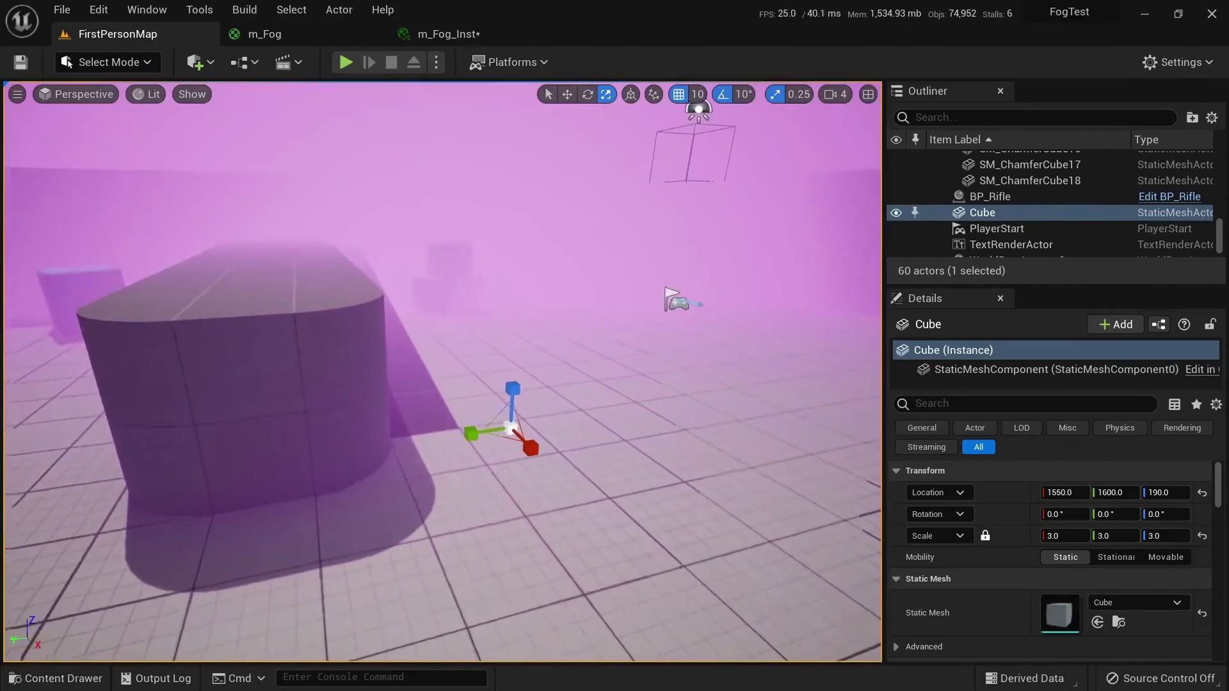
{"action": "key", "text": "d"}
{"action": "key", "text": "d"}
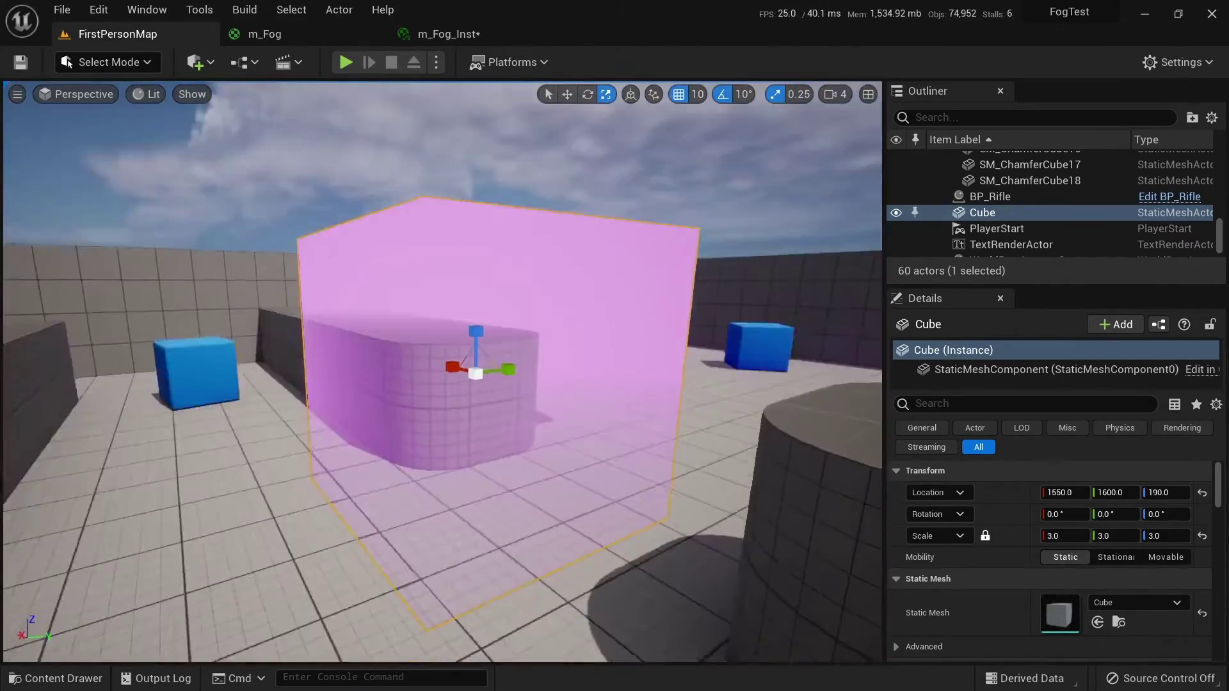